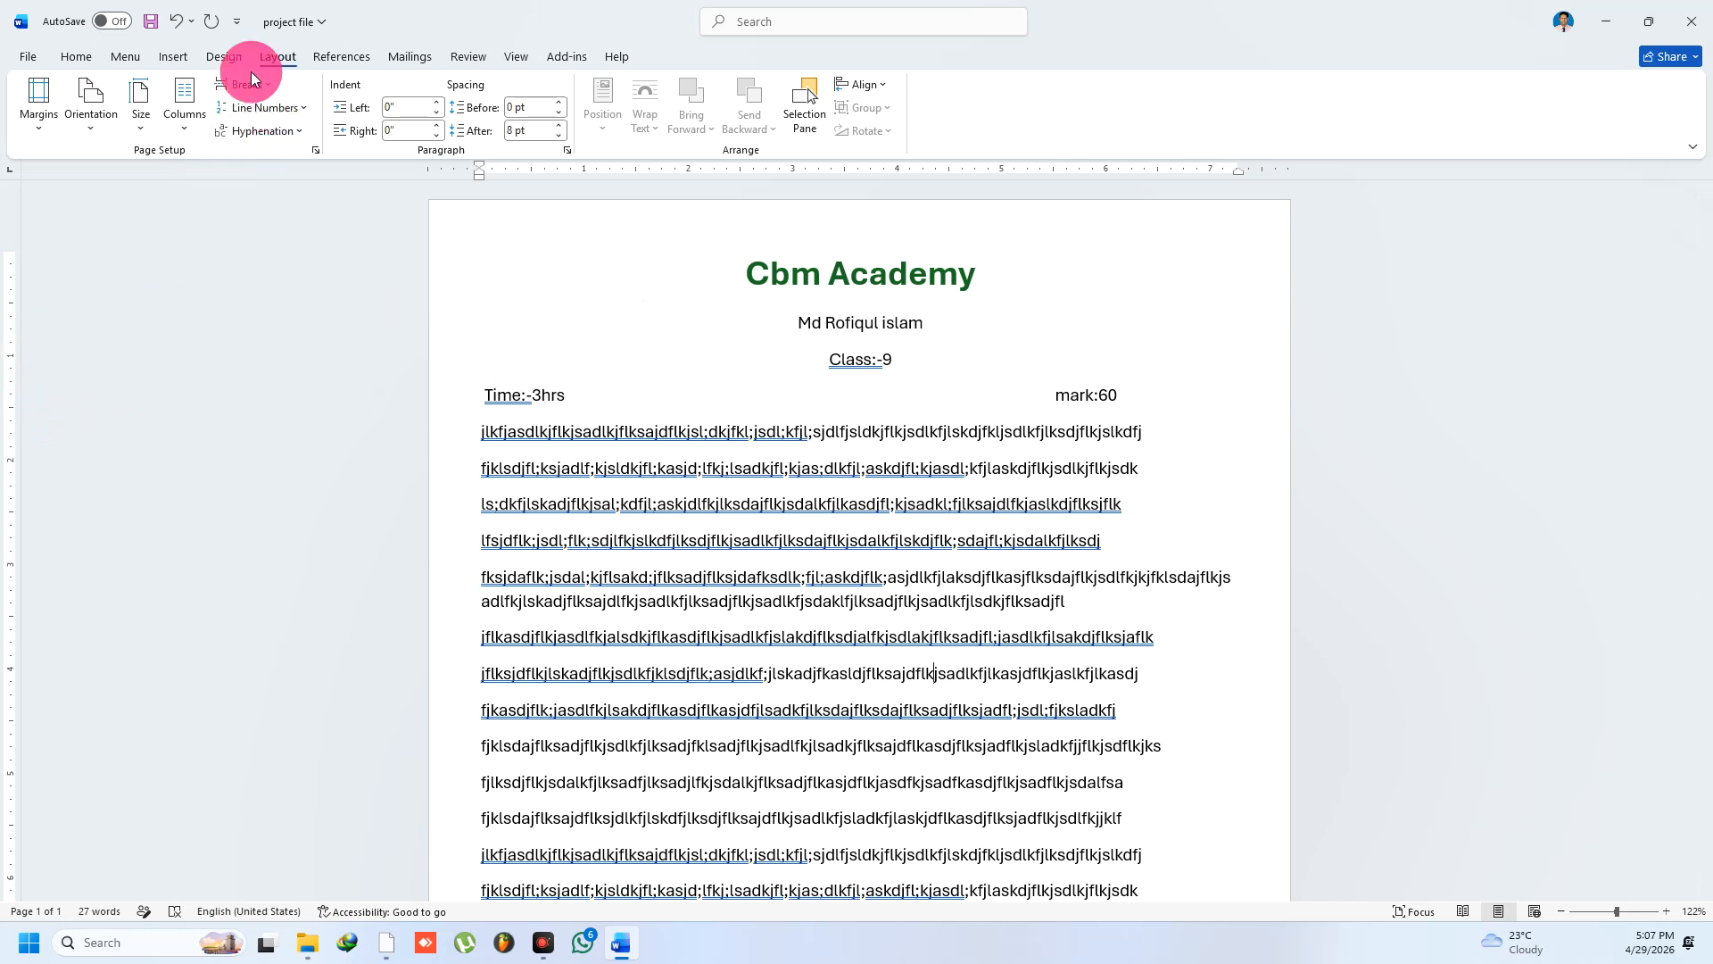
Set the paper size of the whole document to Legal in the page setup
{"action": "left_click", "coordinate": [143, 114]}
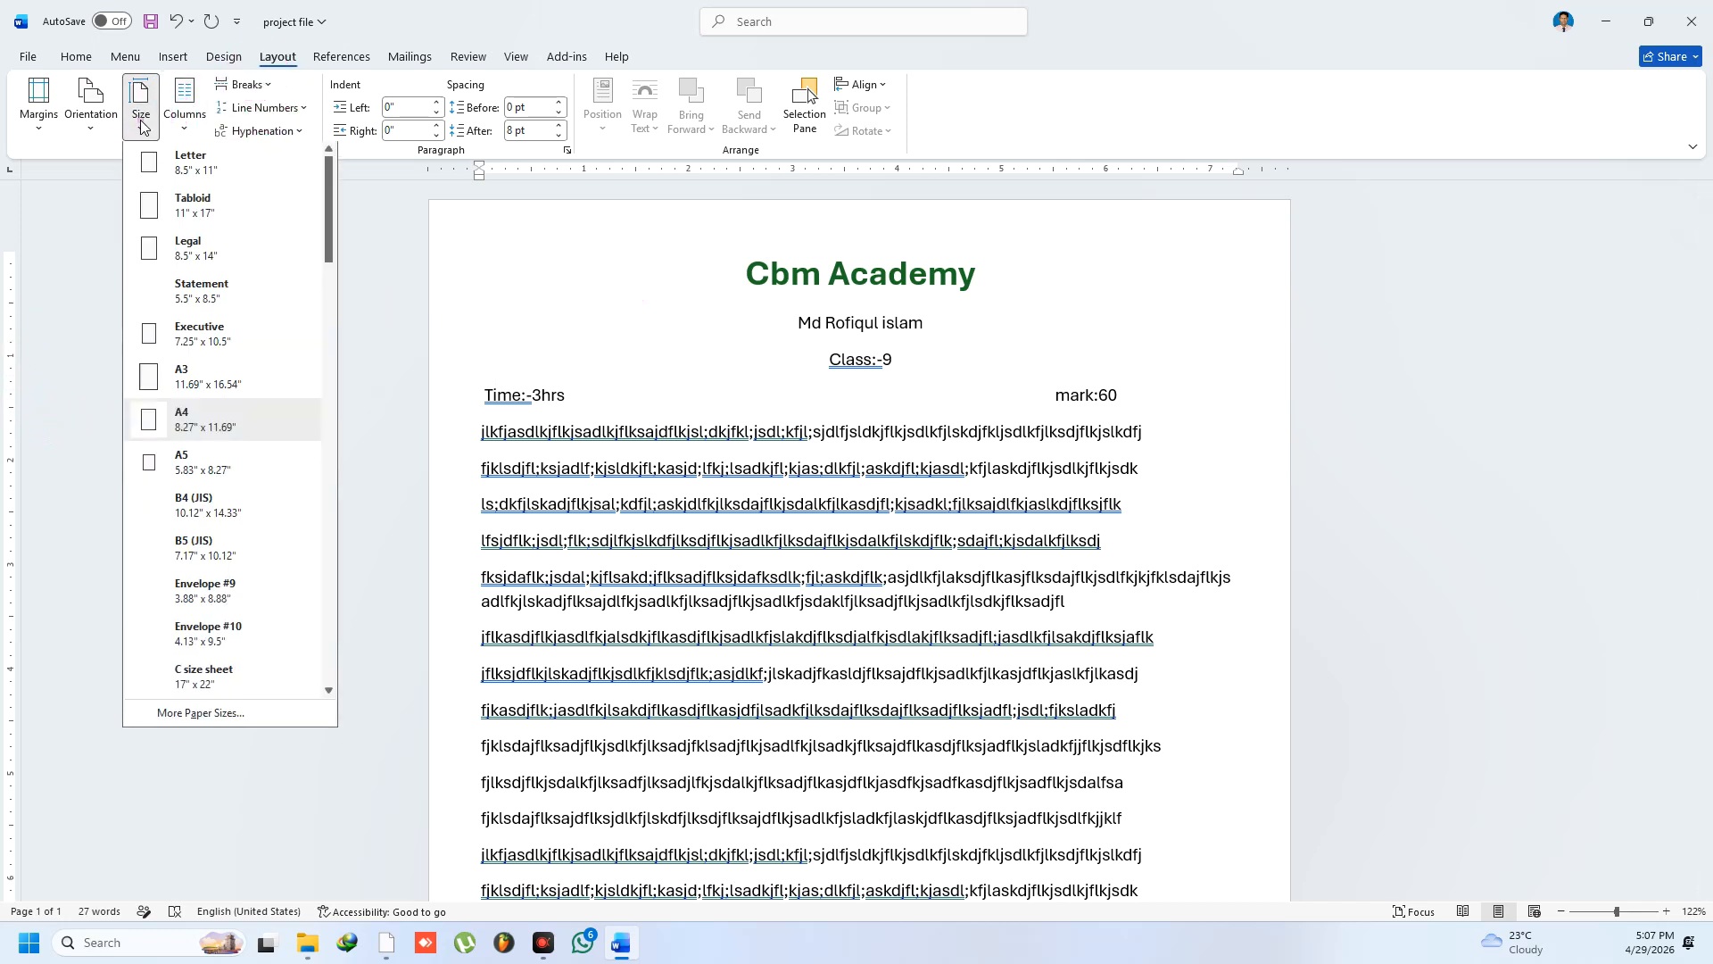
{"action": "left_click", "coordinate": [187, 720]}
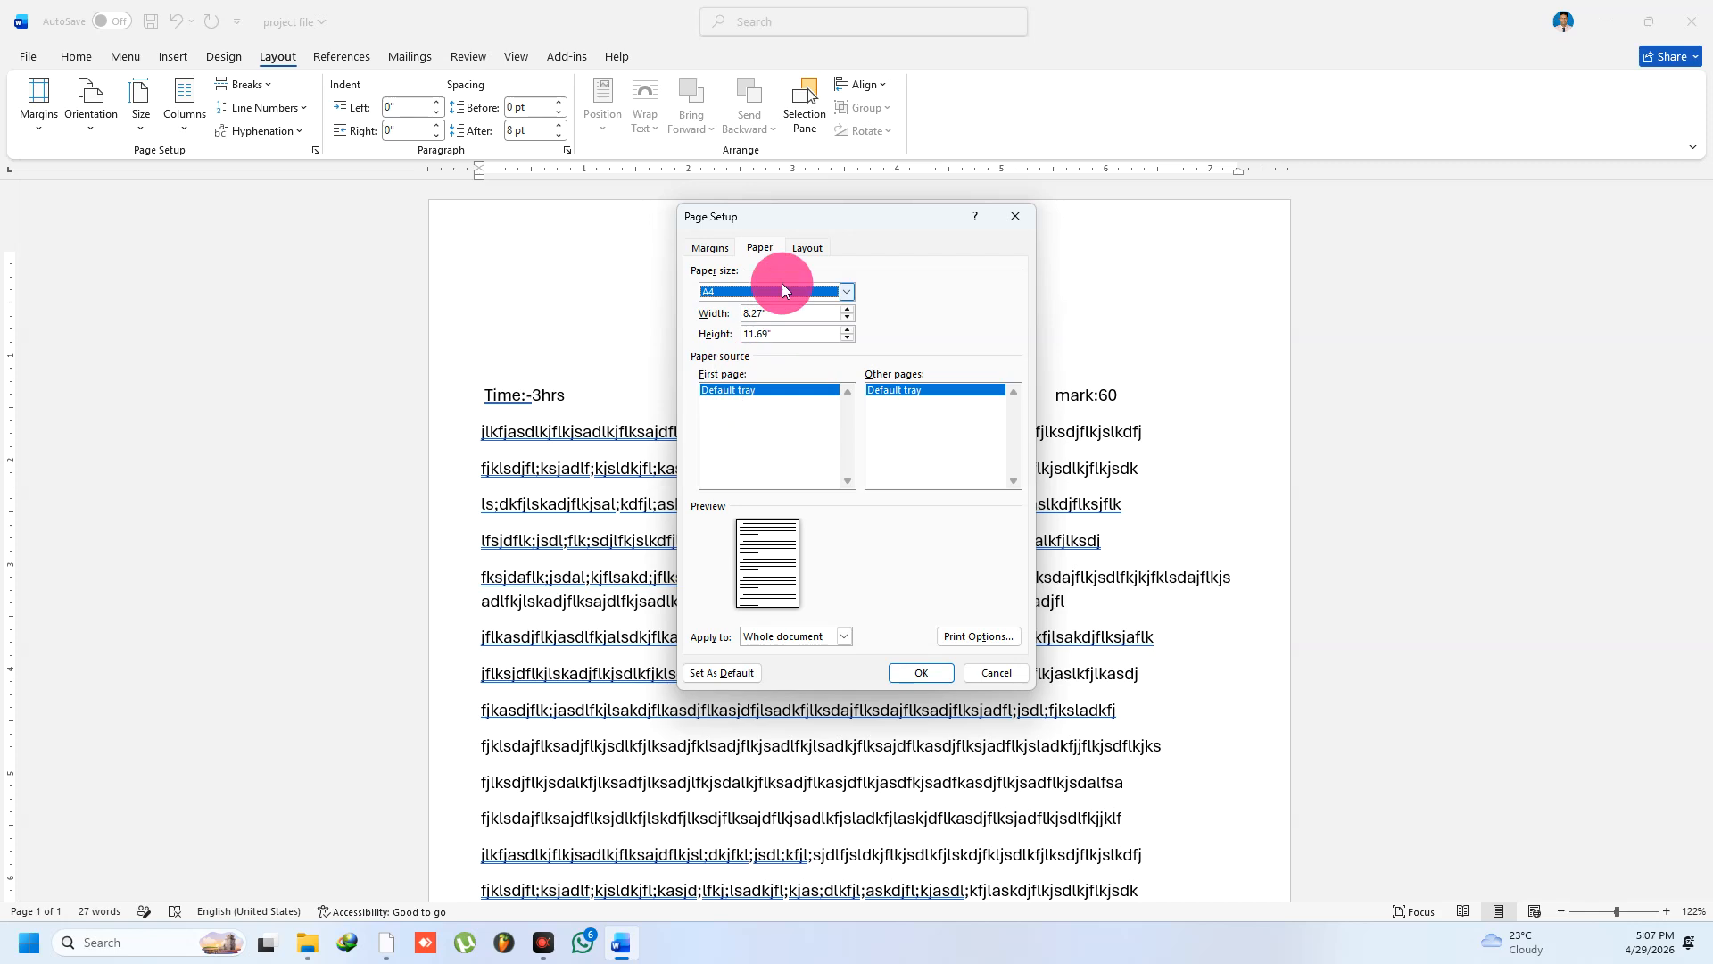
{"action": "left_click", "coordinate": [713, 249]}
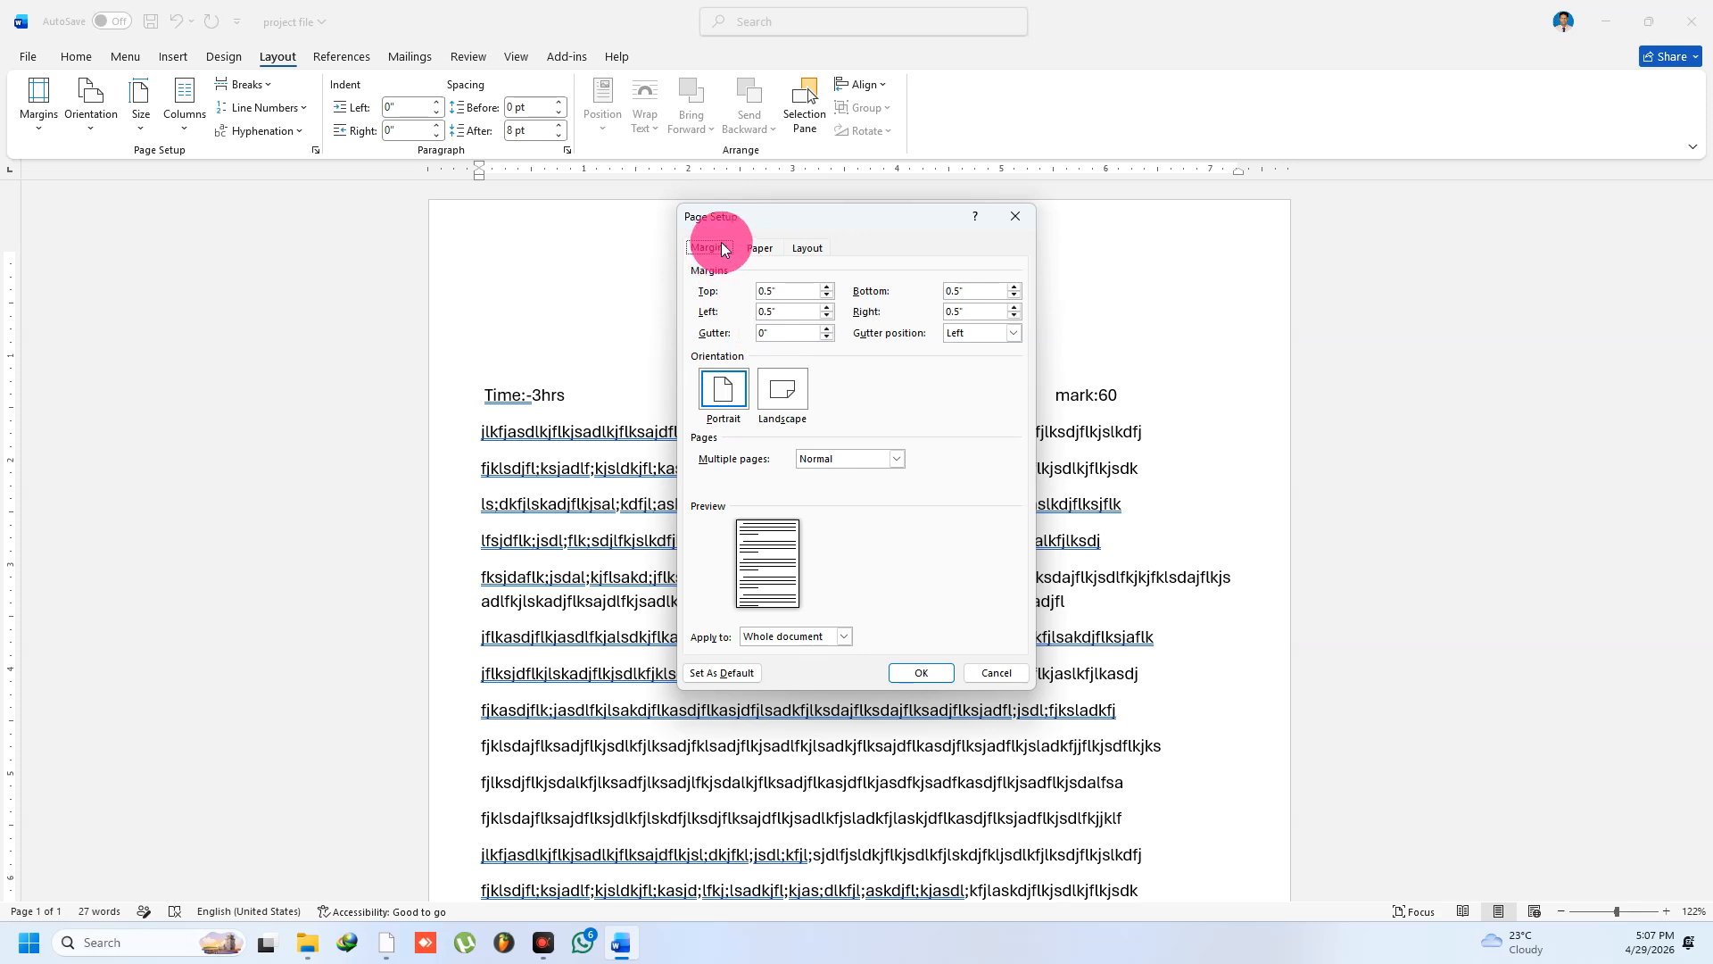
{"action": "left_click_drag", "start_coordinate": [798, 217], "coordinate": [299, 230]}
{"action": "left_click", "coordinate": [299, 230]}
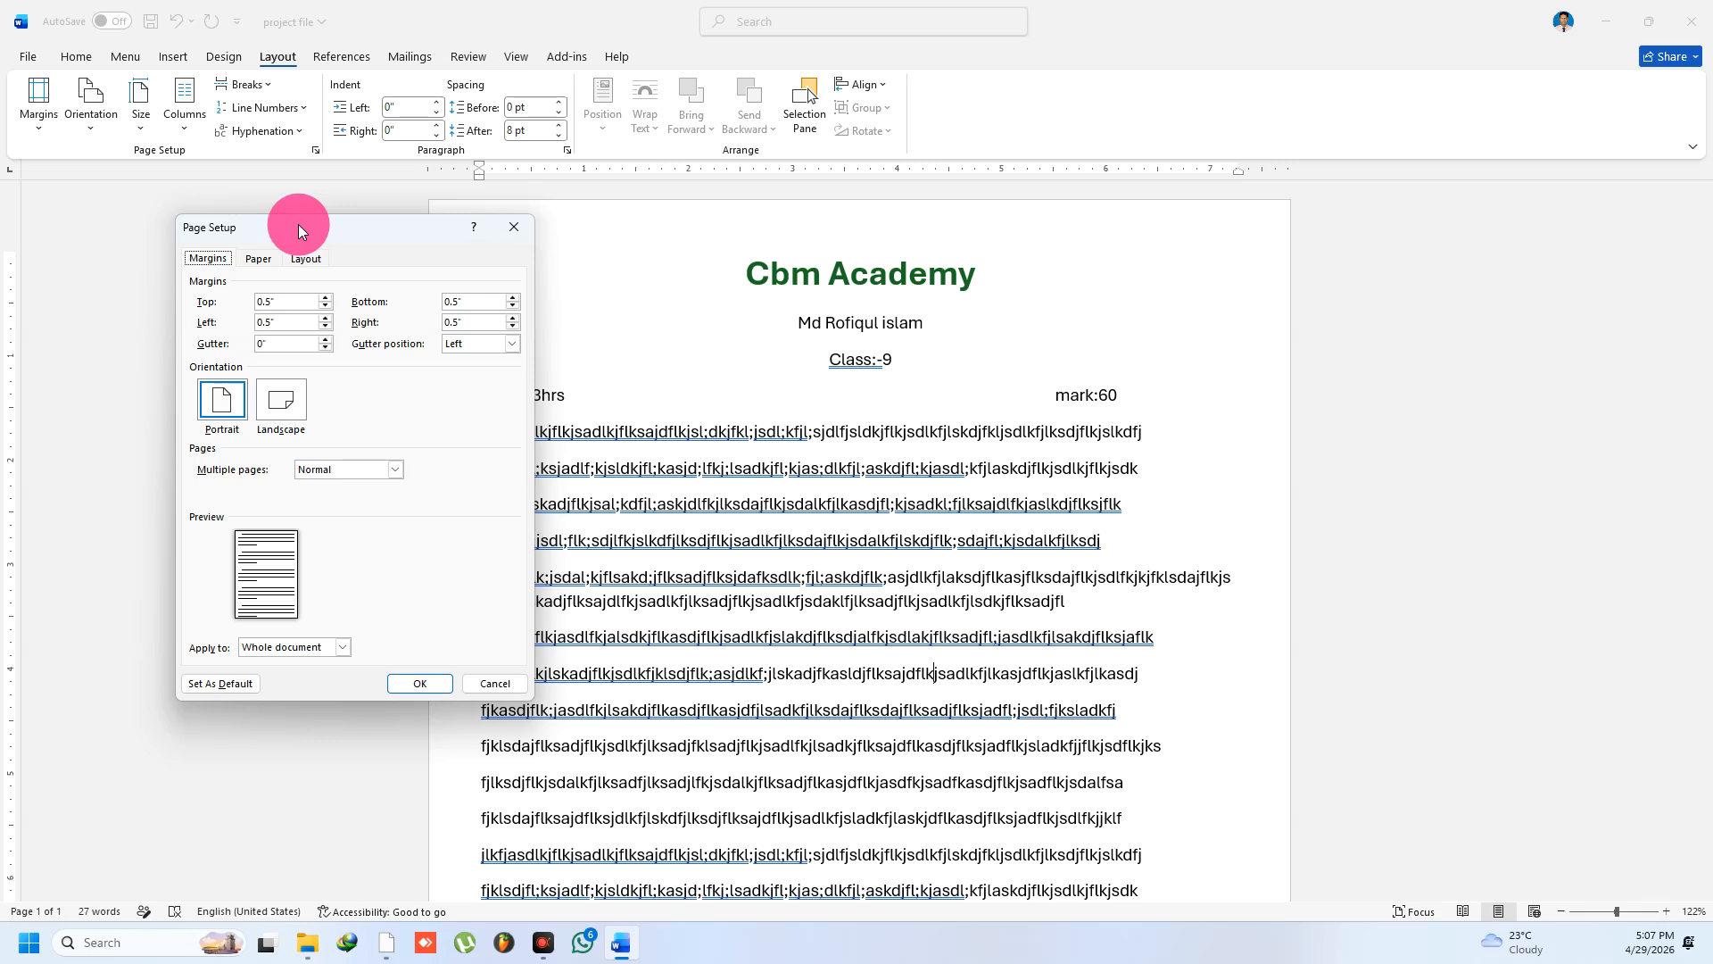
{"action": "left_click_drag", "start_coordinate": [298, 225], "coordinate": [286, 190]}
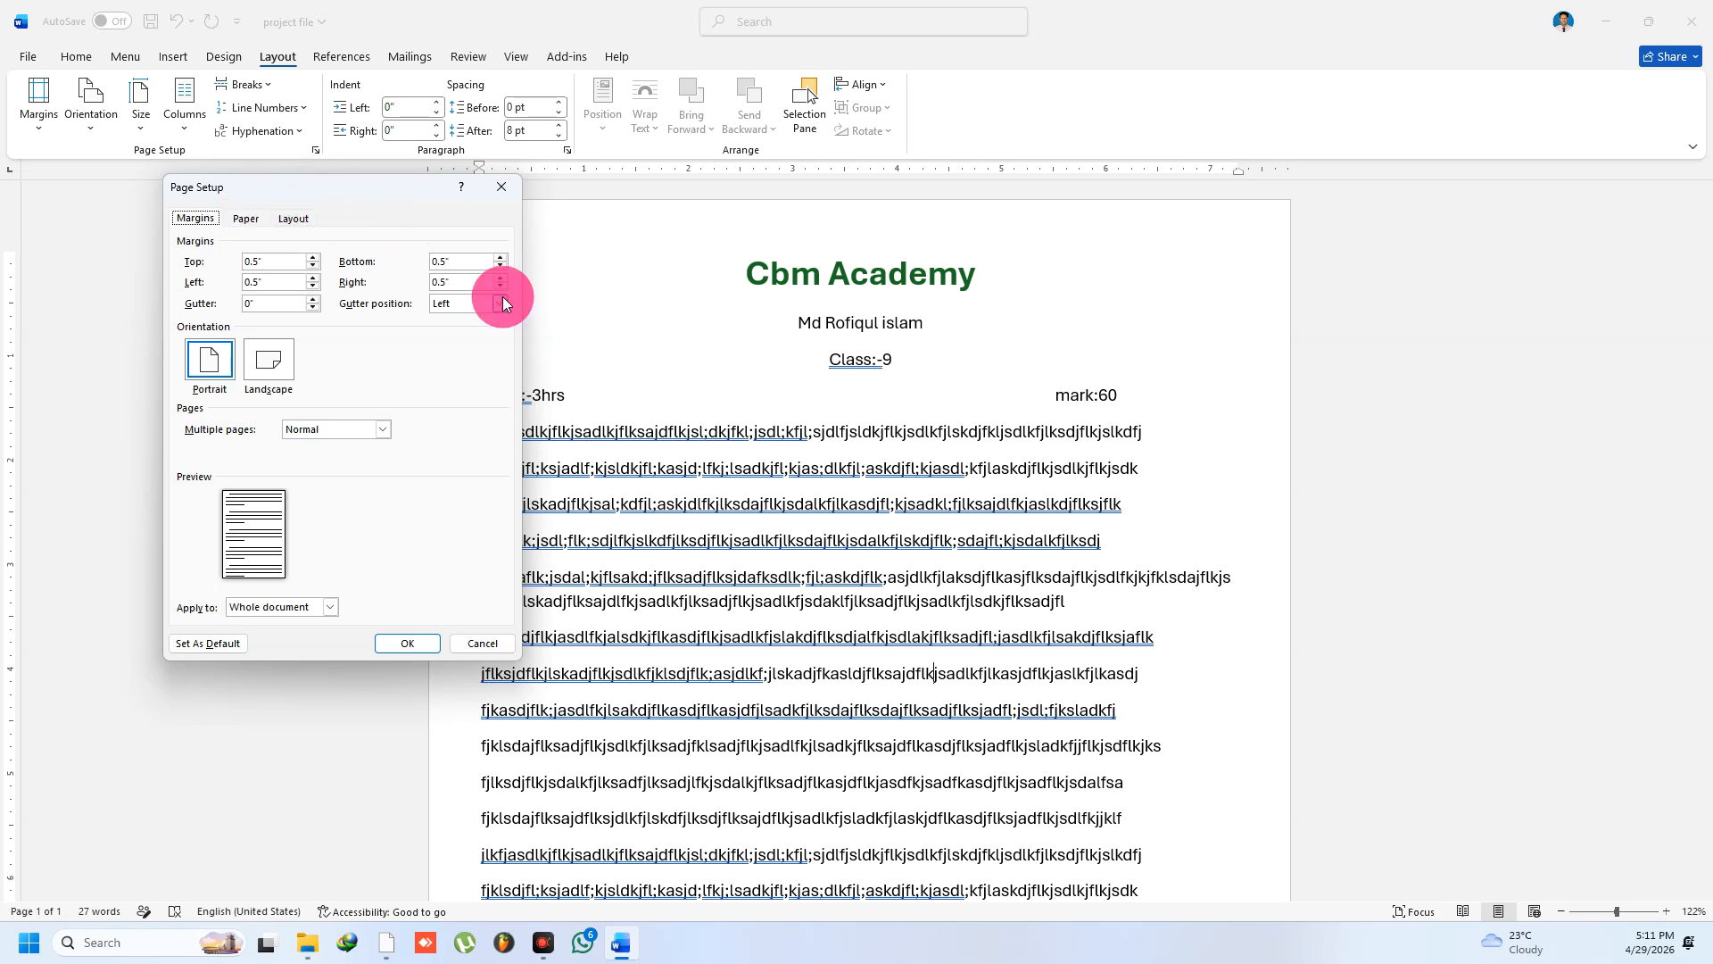
{"action": "left_click", "coordinate": [247, 219]}
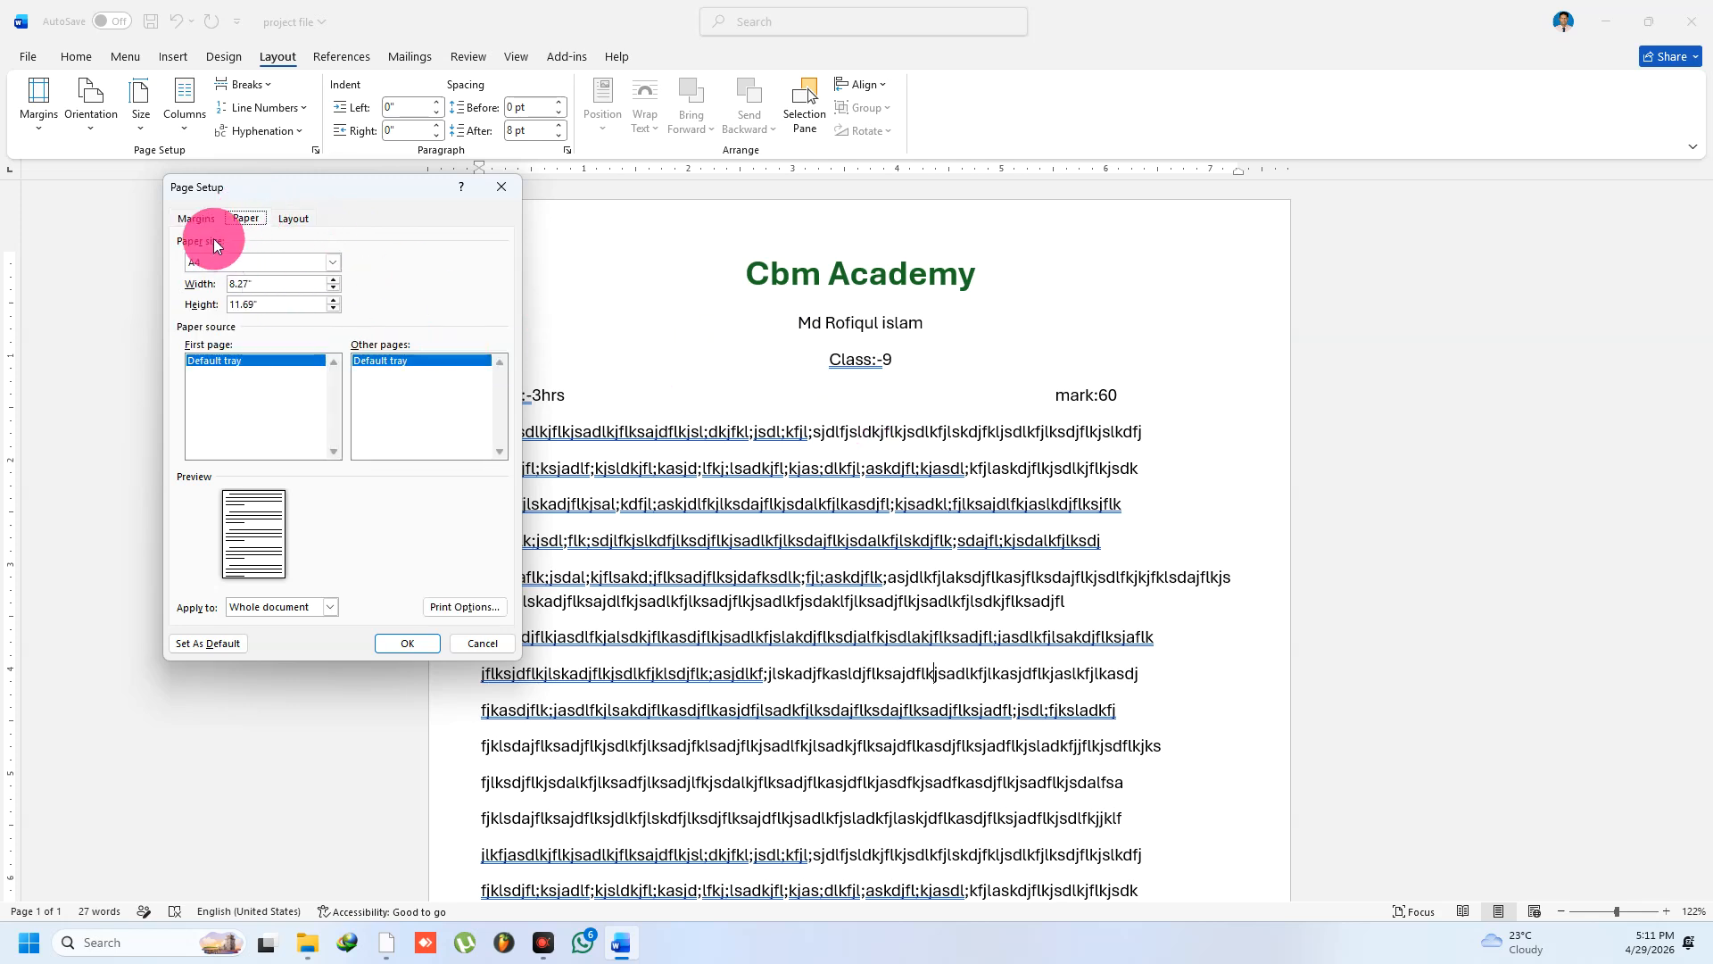
{"action": "left_click", "coordinate": [333, 262]}
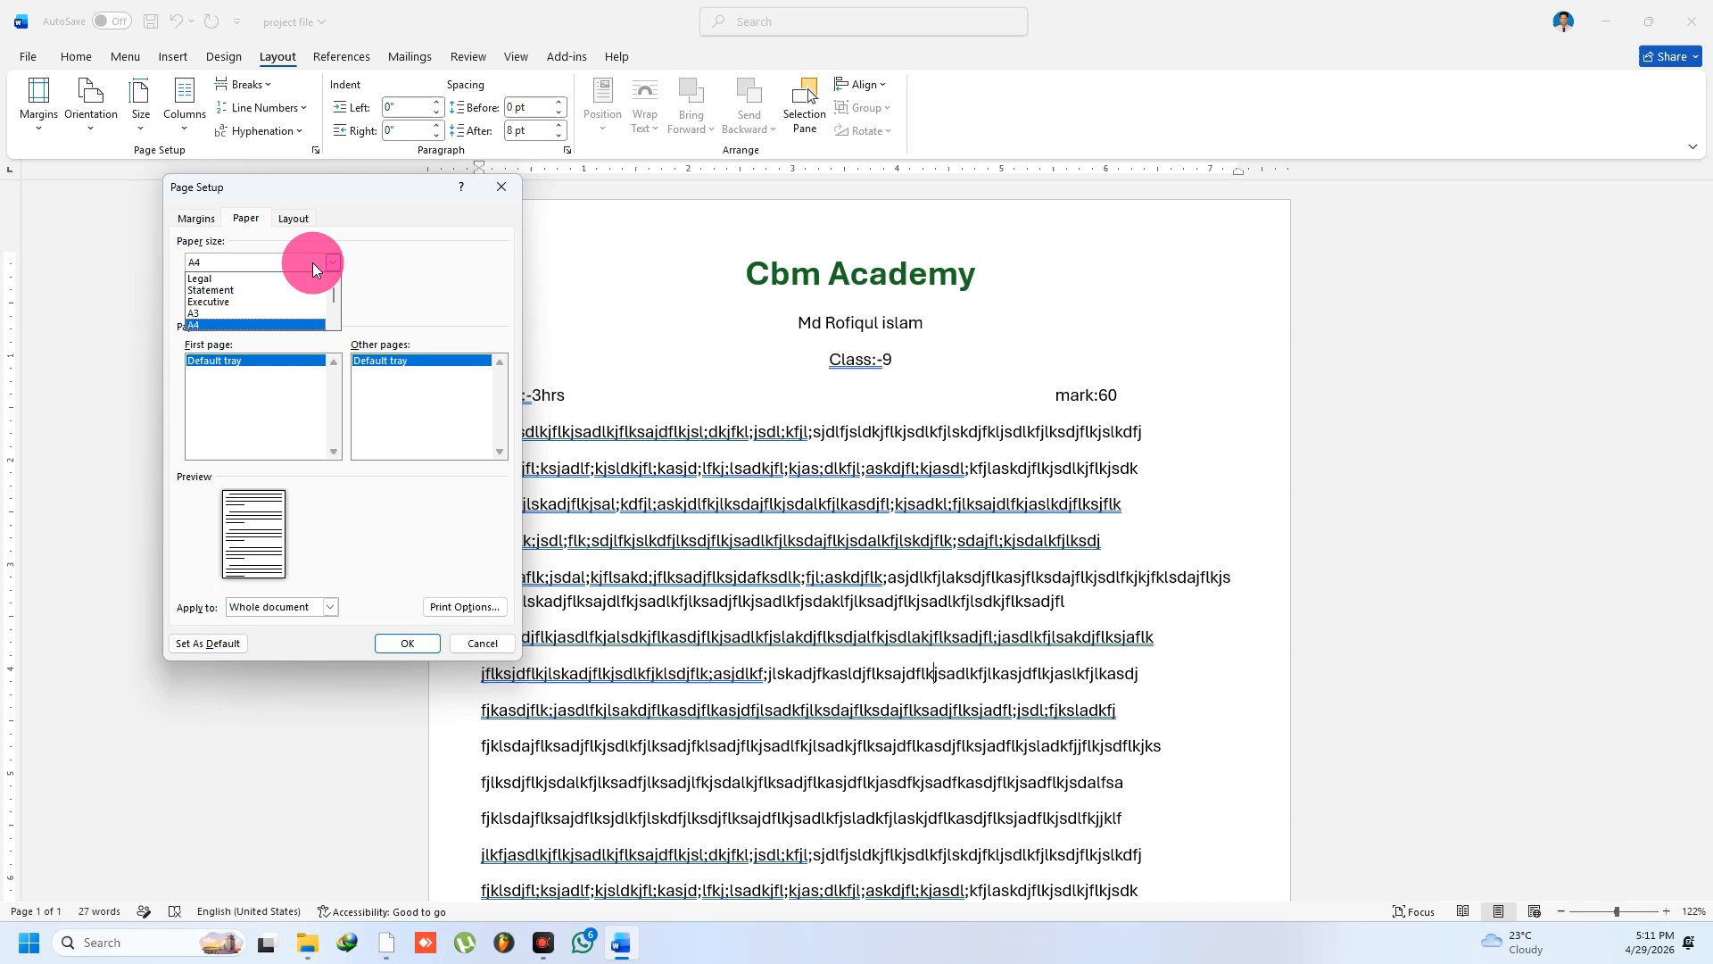
{"action": "left_click", "coordinate": [221, 279]}
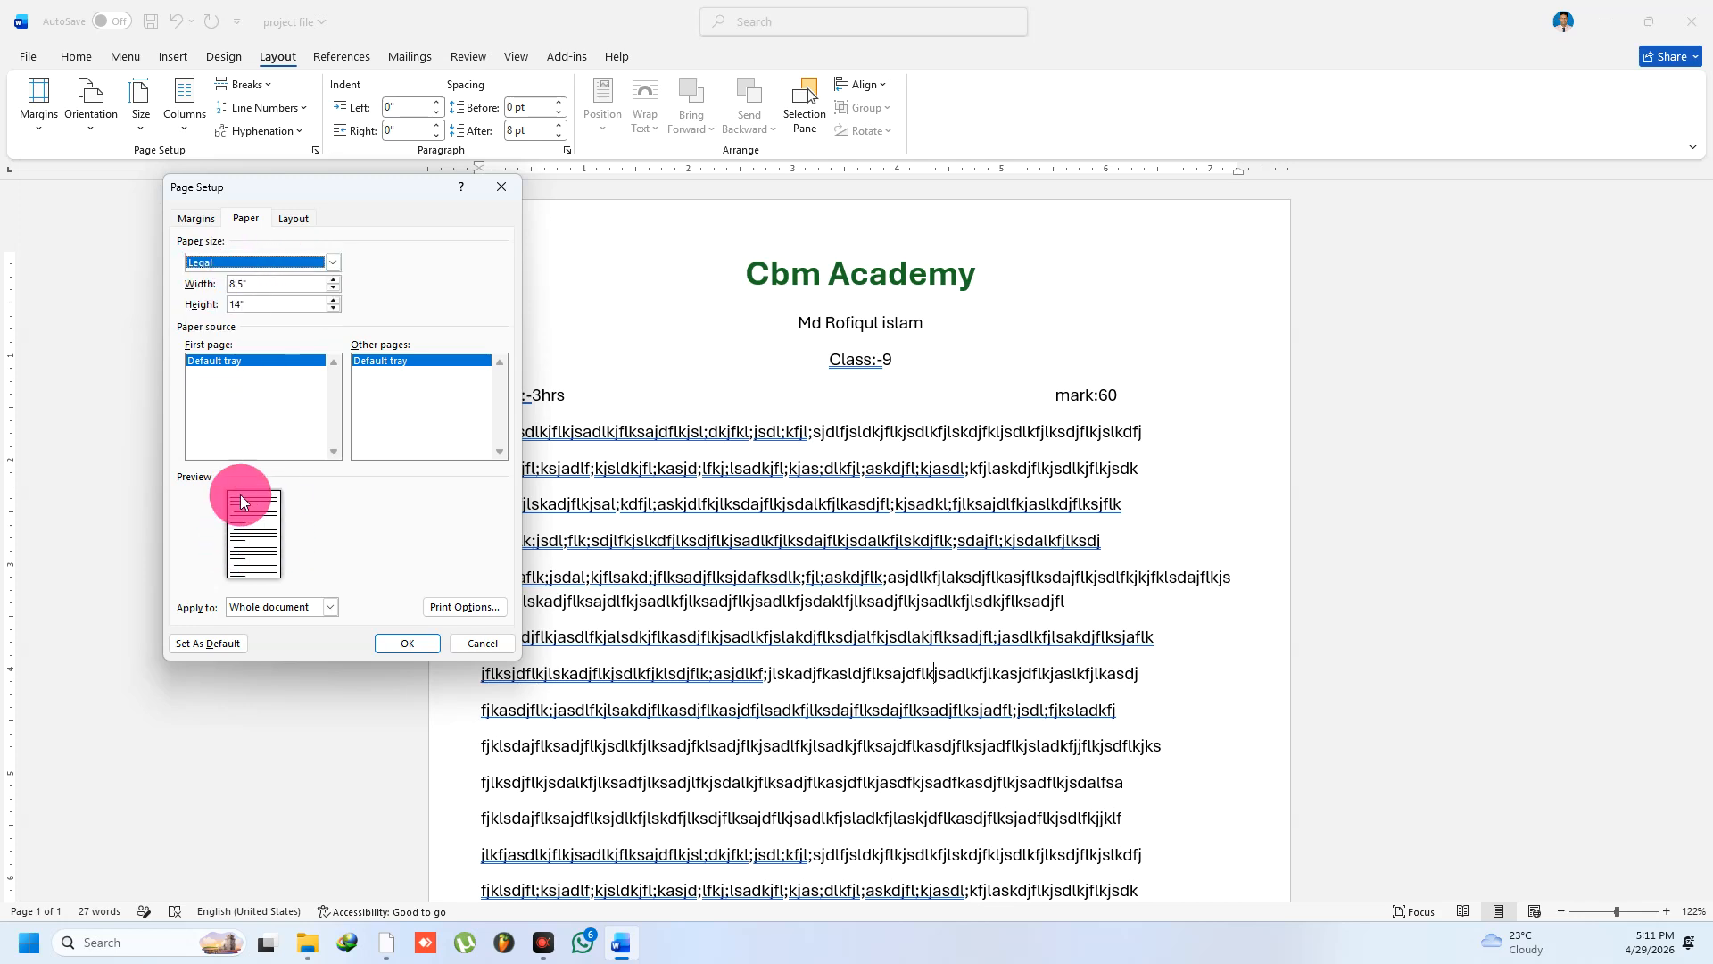
{"action": "left_click", "coordinate": [402, 643]}
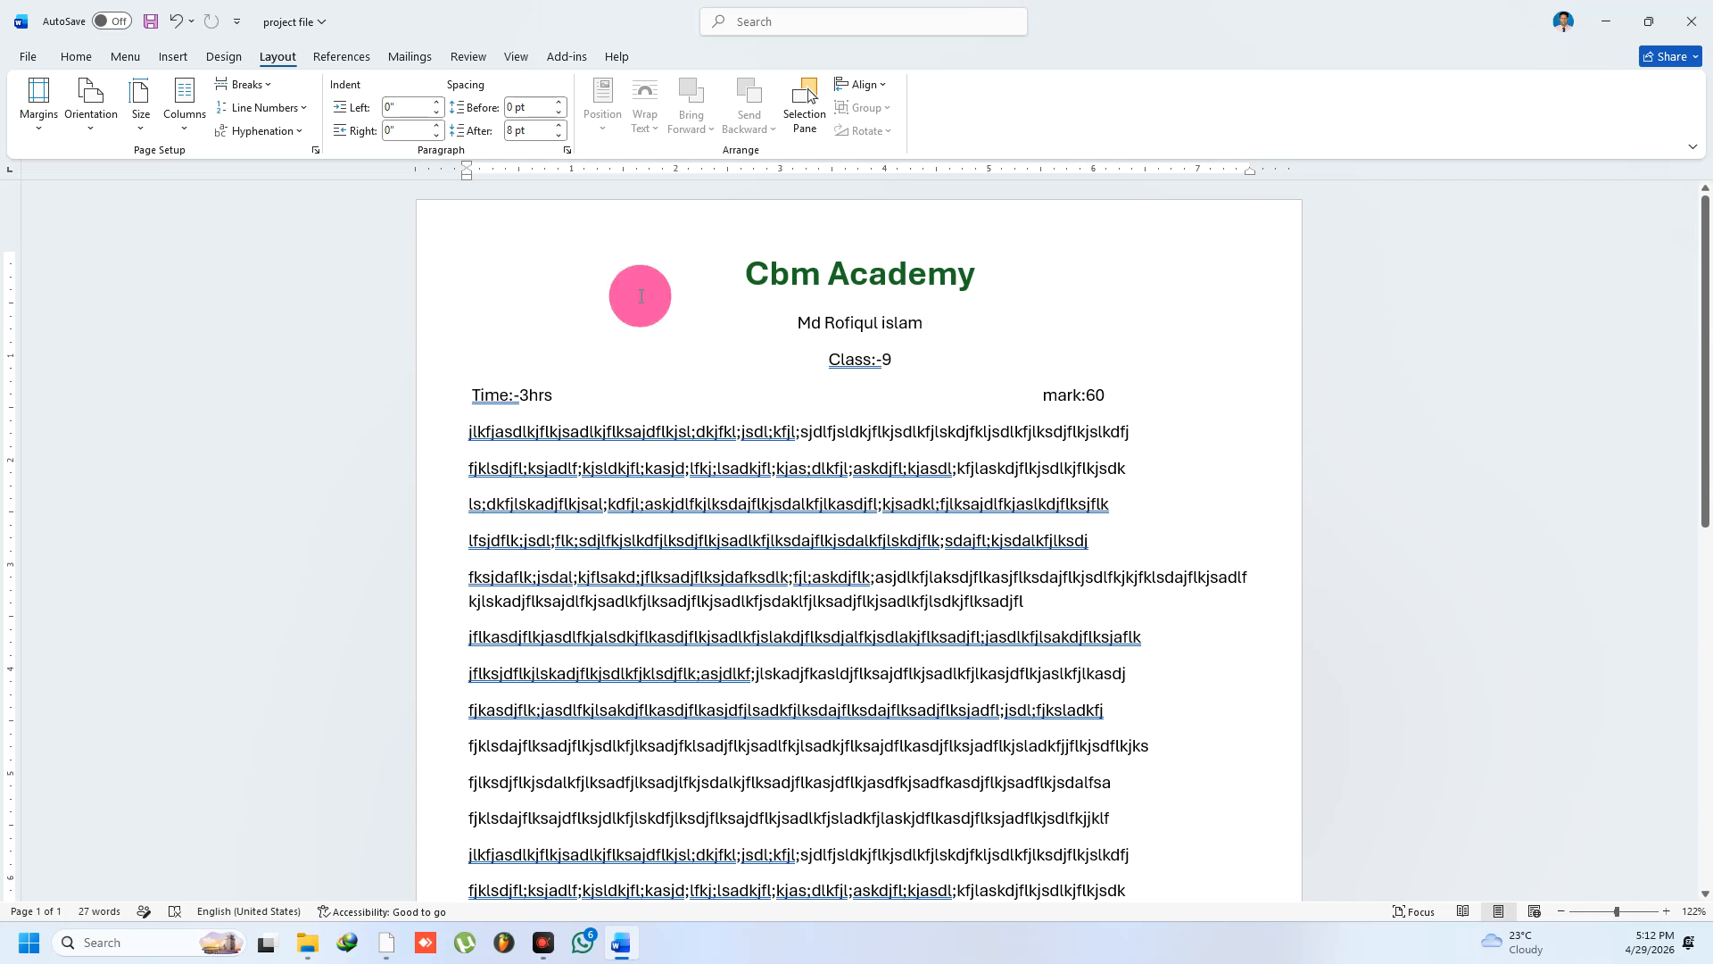
Set the document's top margin to 2.06 inches to leave blank space above the title
{"action": "double_click", "coordinate": [13, 341]}
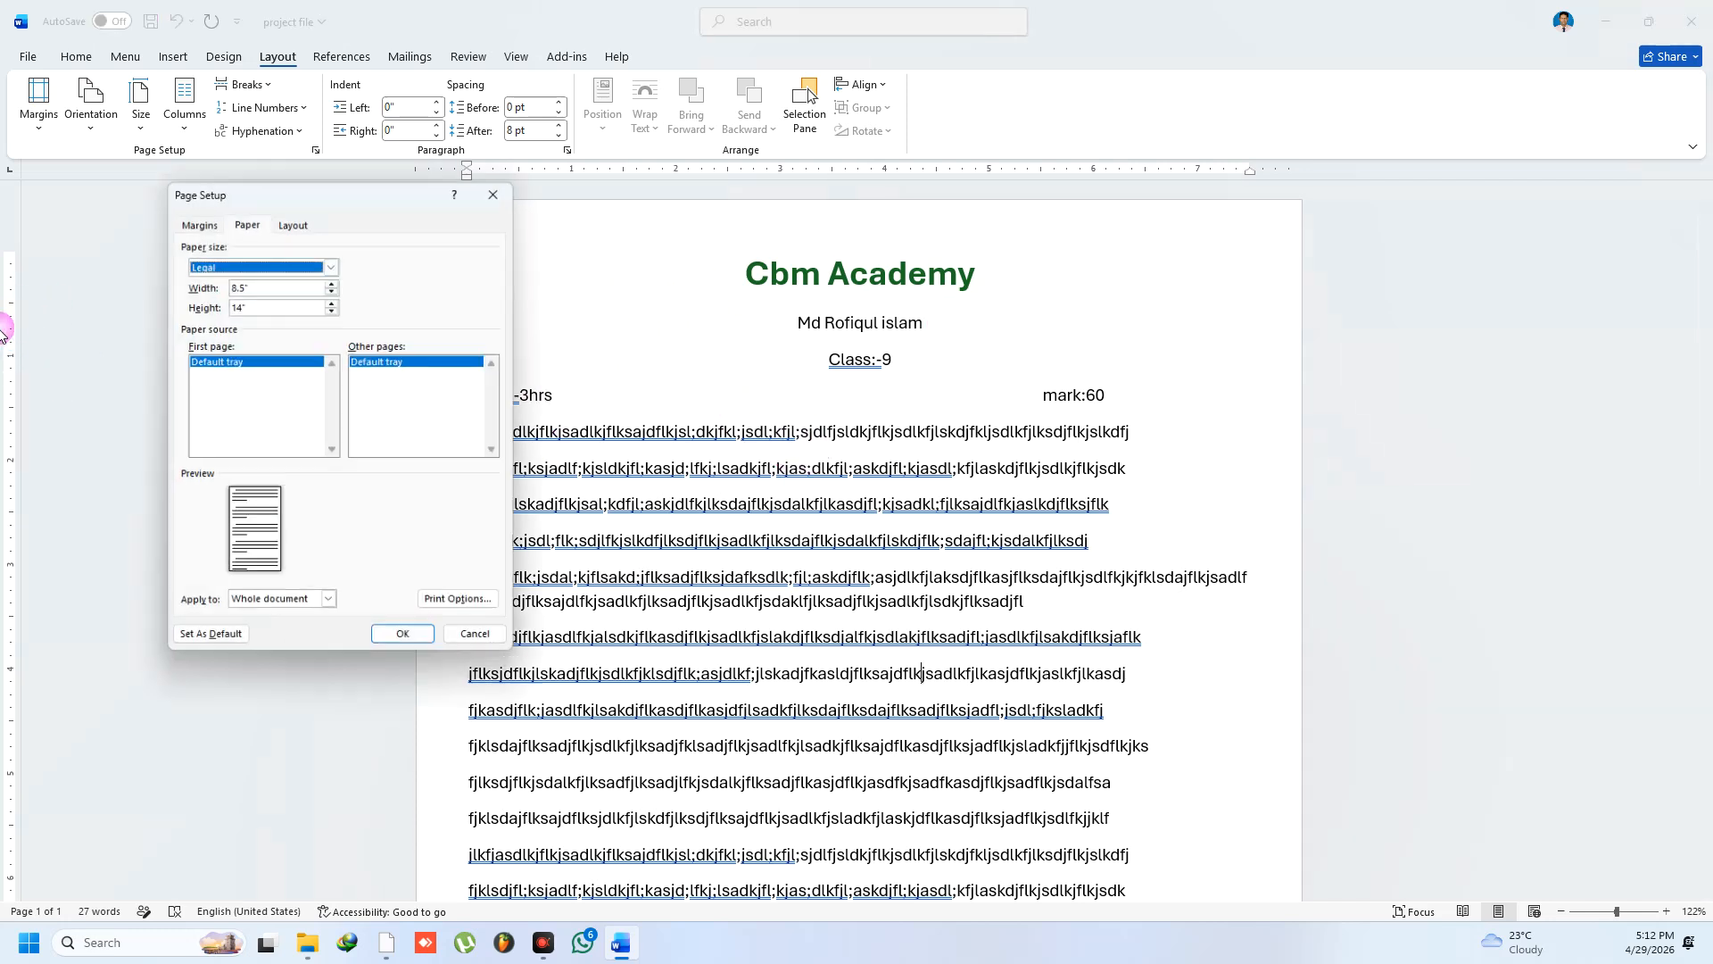
{"action": "left_click", "coordinate": [190, 225]}
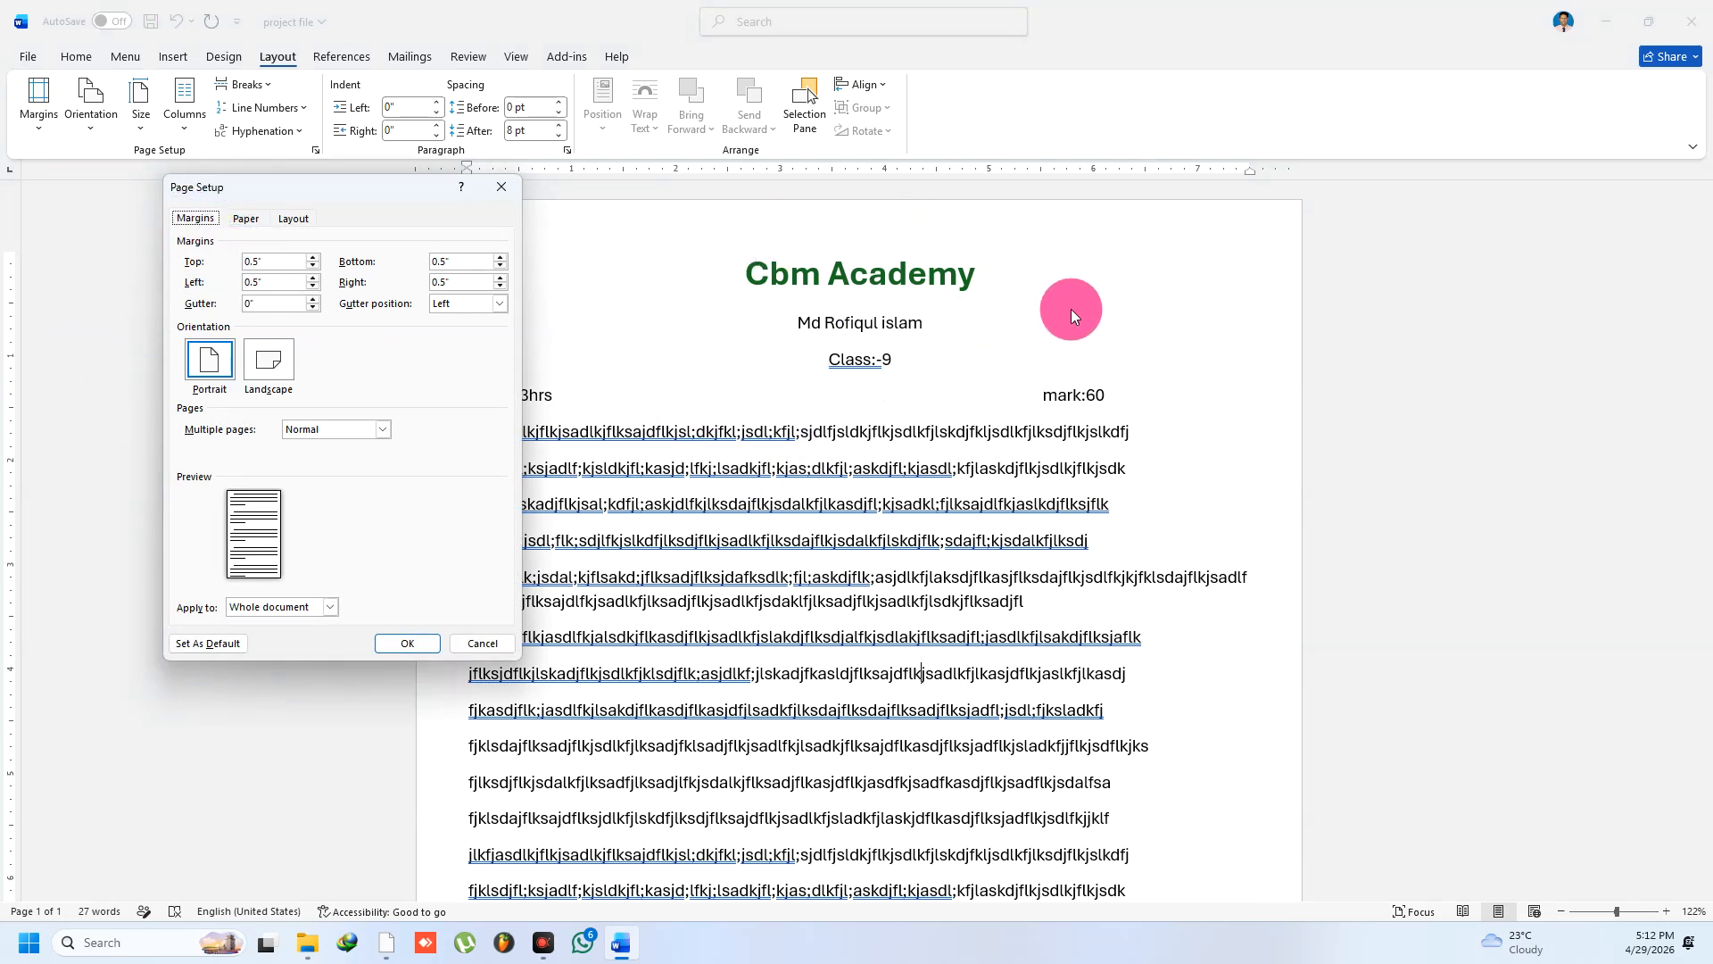
{"action": "left_click_drag", "start_coordinate": [305, 267], "coordinate": [223, 258]}
{"action": "type", "text": "2.06"}
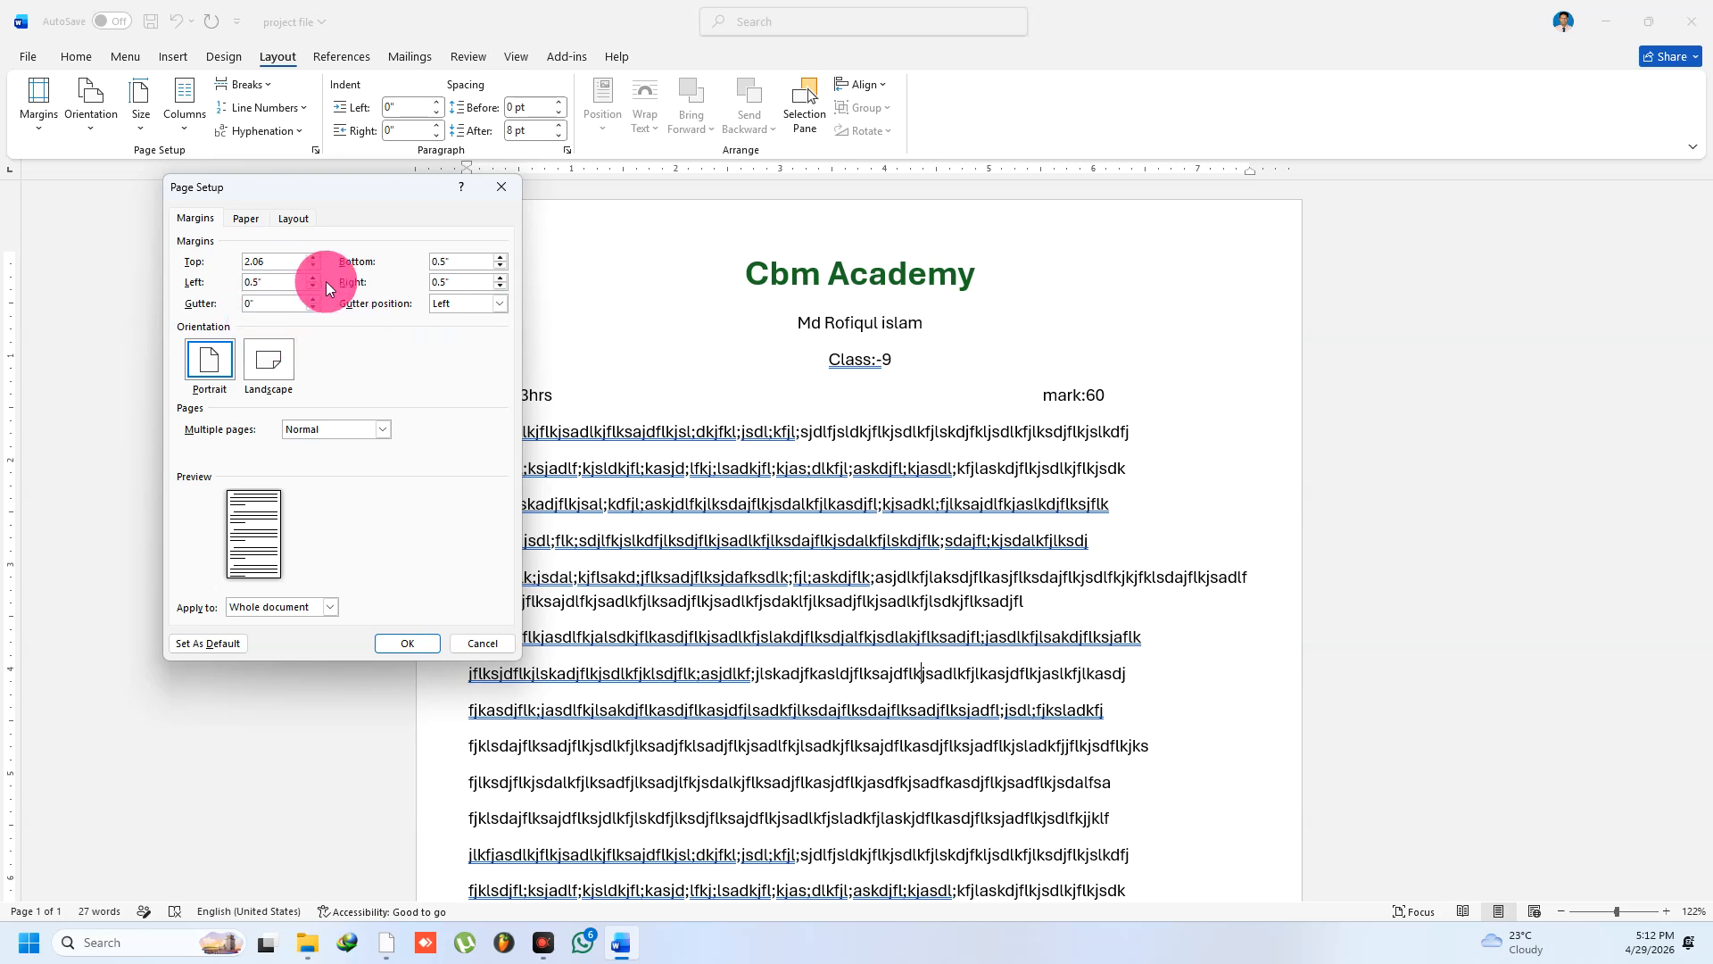
{"action": "left_click", "coordinate": [402, 642]}
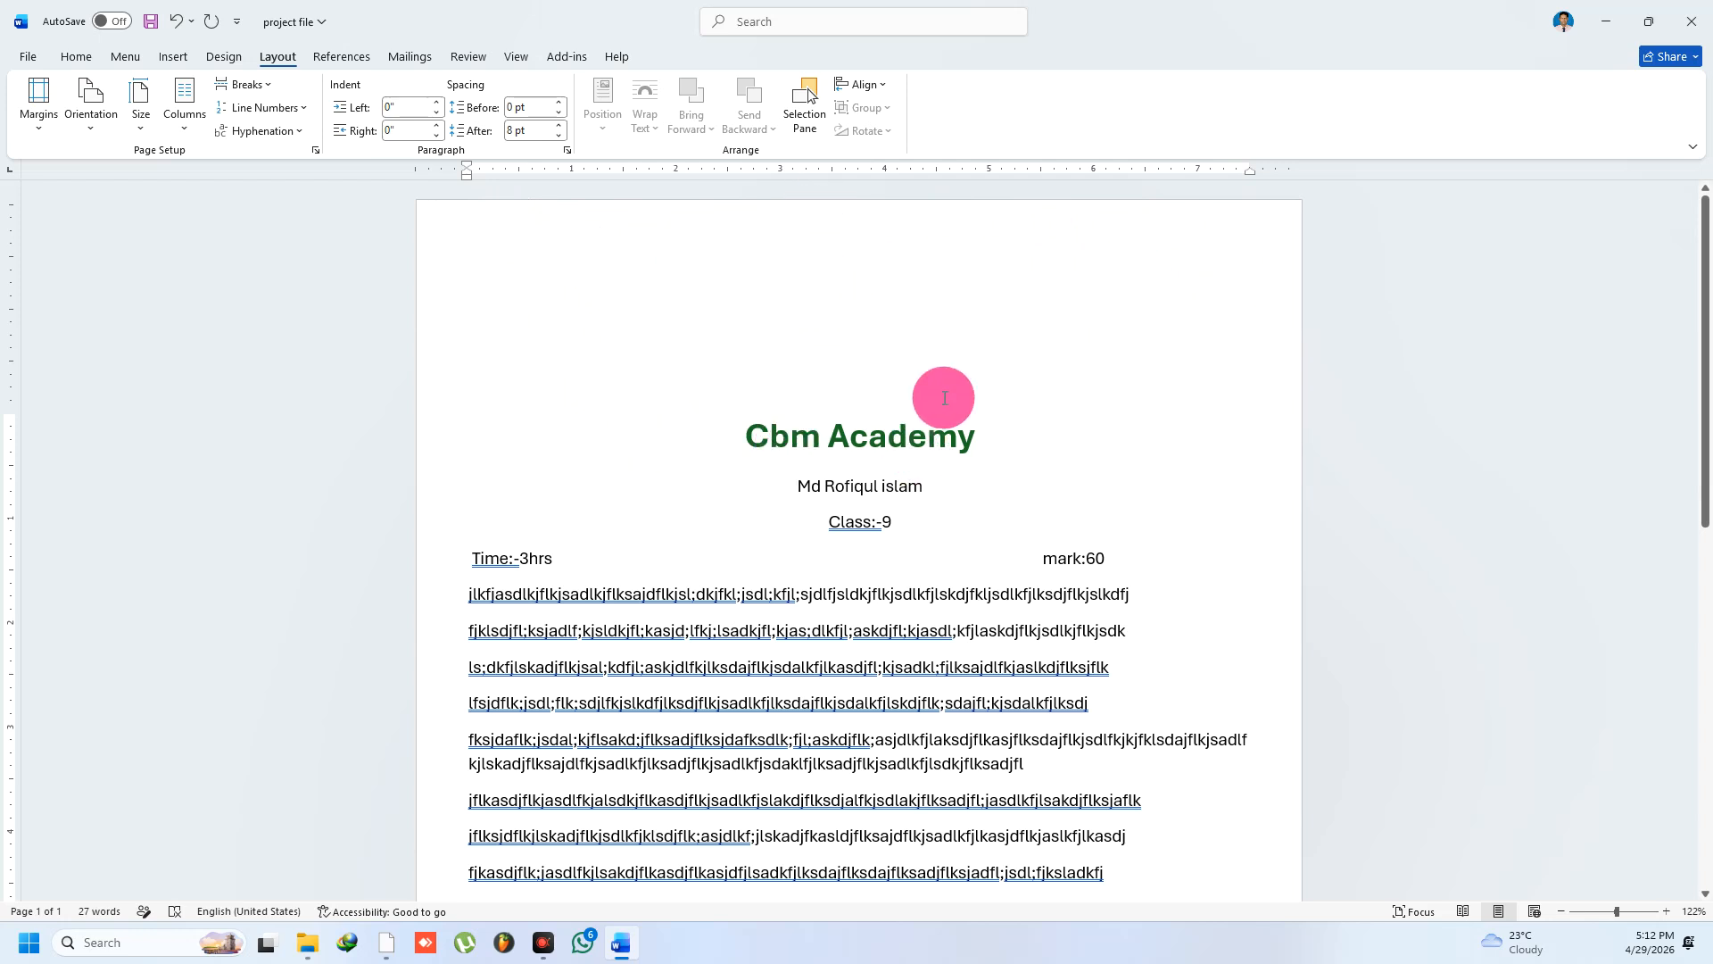
{"action": "scroll", "coordinate": [1025, 443], "scroll_direction": "down", "scroll_amount": 5}
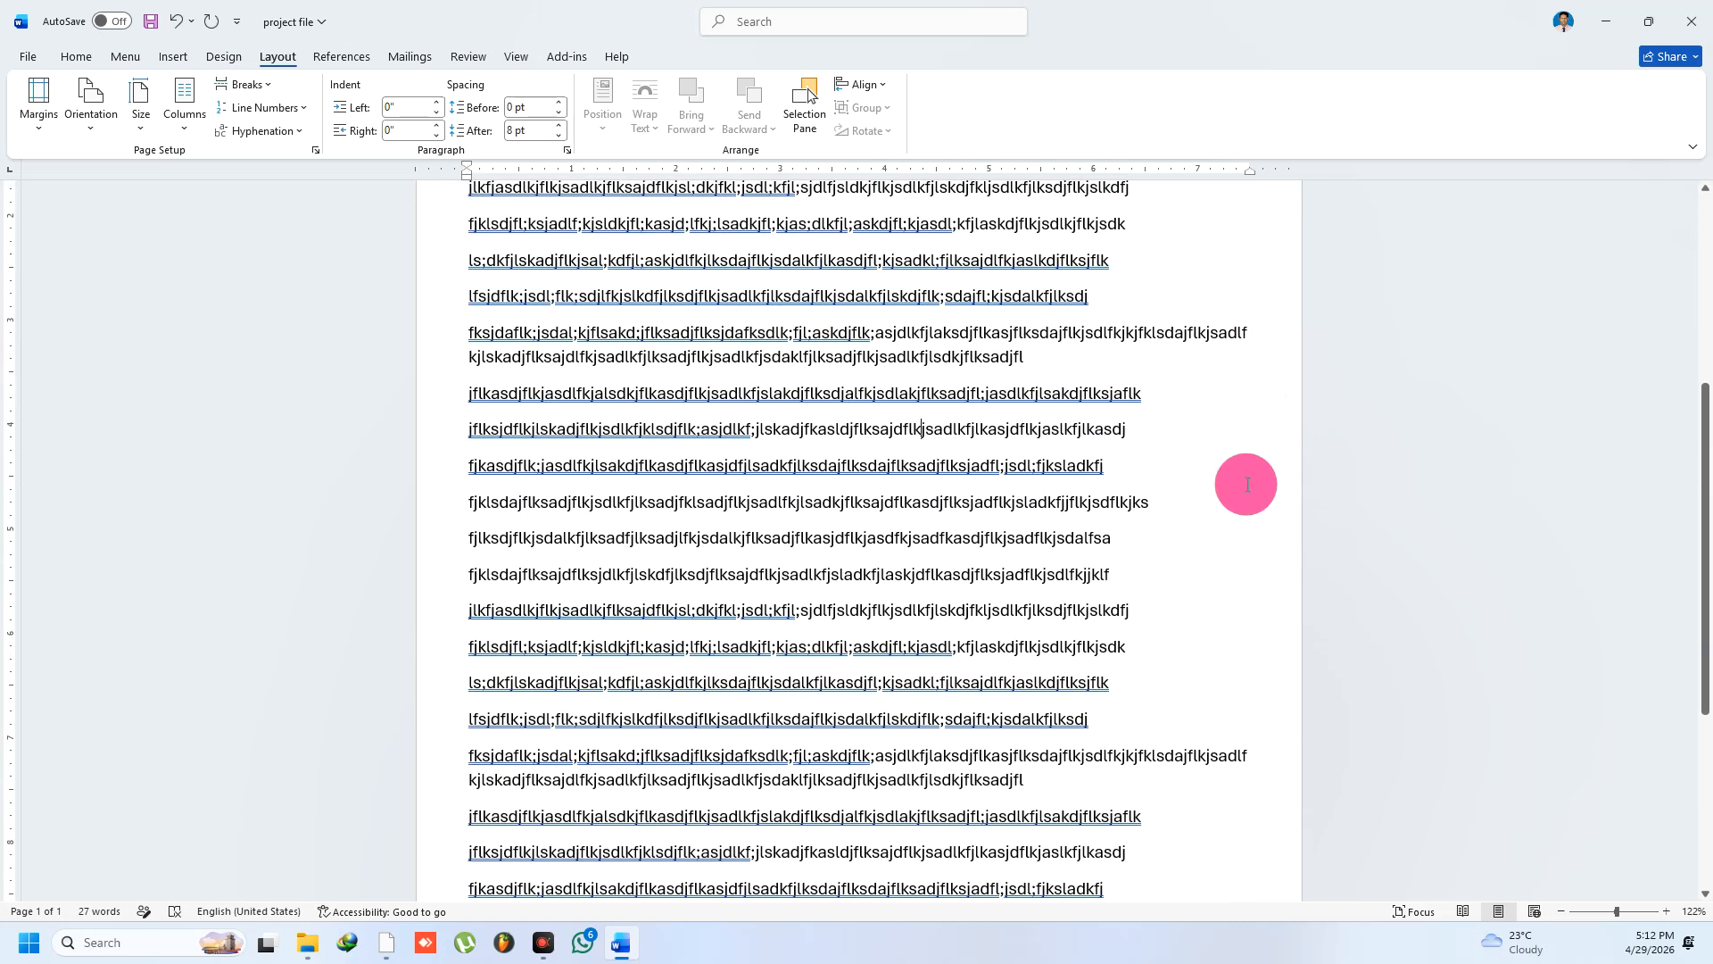
{"action": "scroll", "coordinate": [1159, 485], "scroll_direction": "up", "scroll_amount": 3}
{"action": "scroll", "coordinate": [925, 515], "scroll_direction": "up", "scroll_amount": 2}
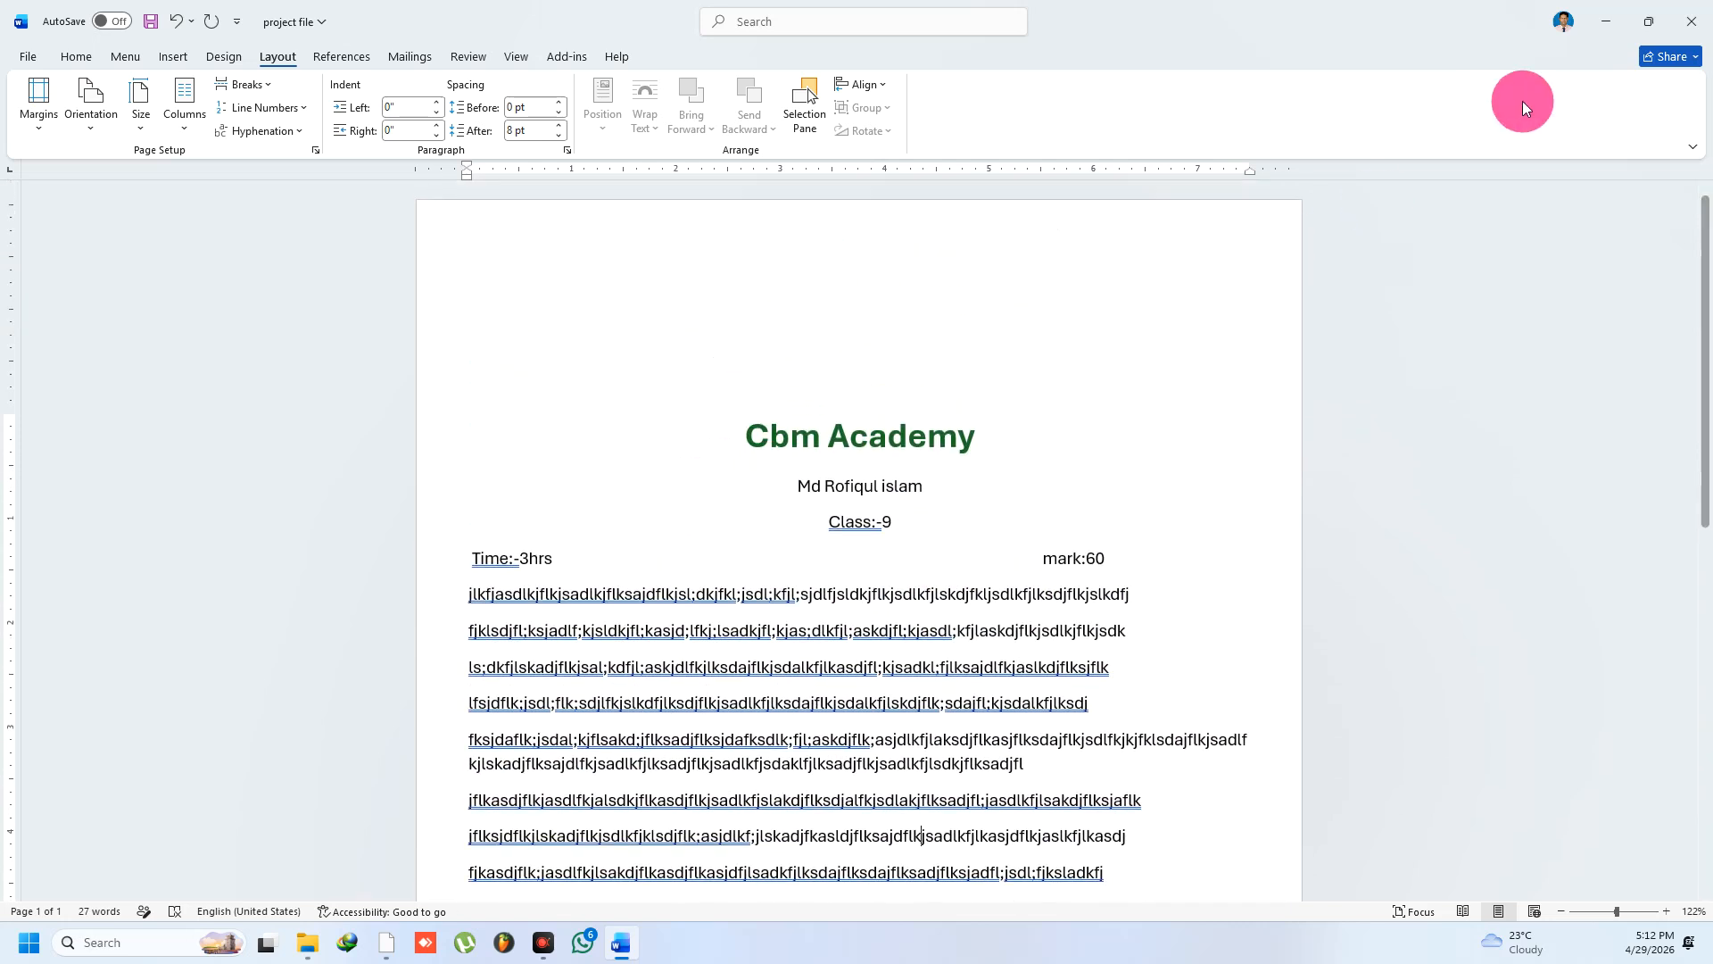
Minimize the document to show the desktop and capture a wide wallpaper area of about 1077 x 285 pixels
{"action": "left_click", "coordinate": [1605, 22]}
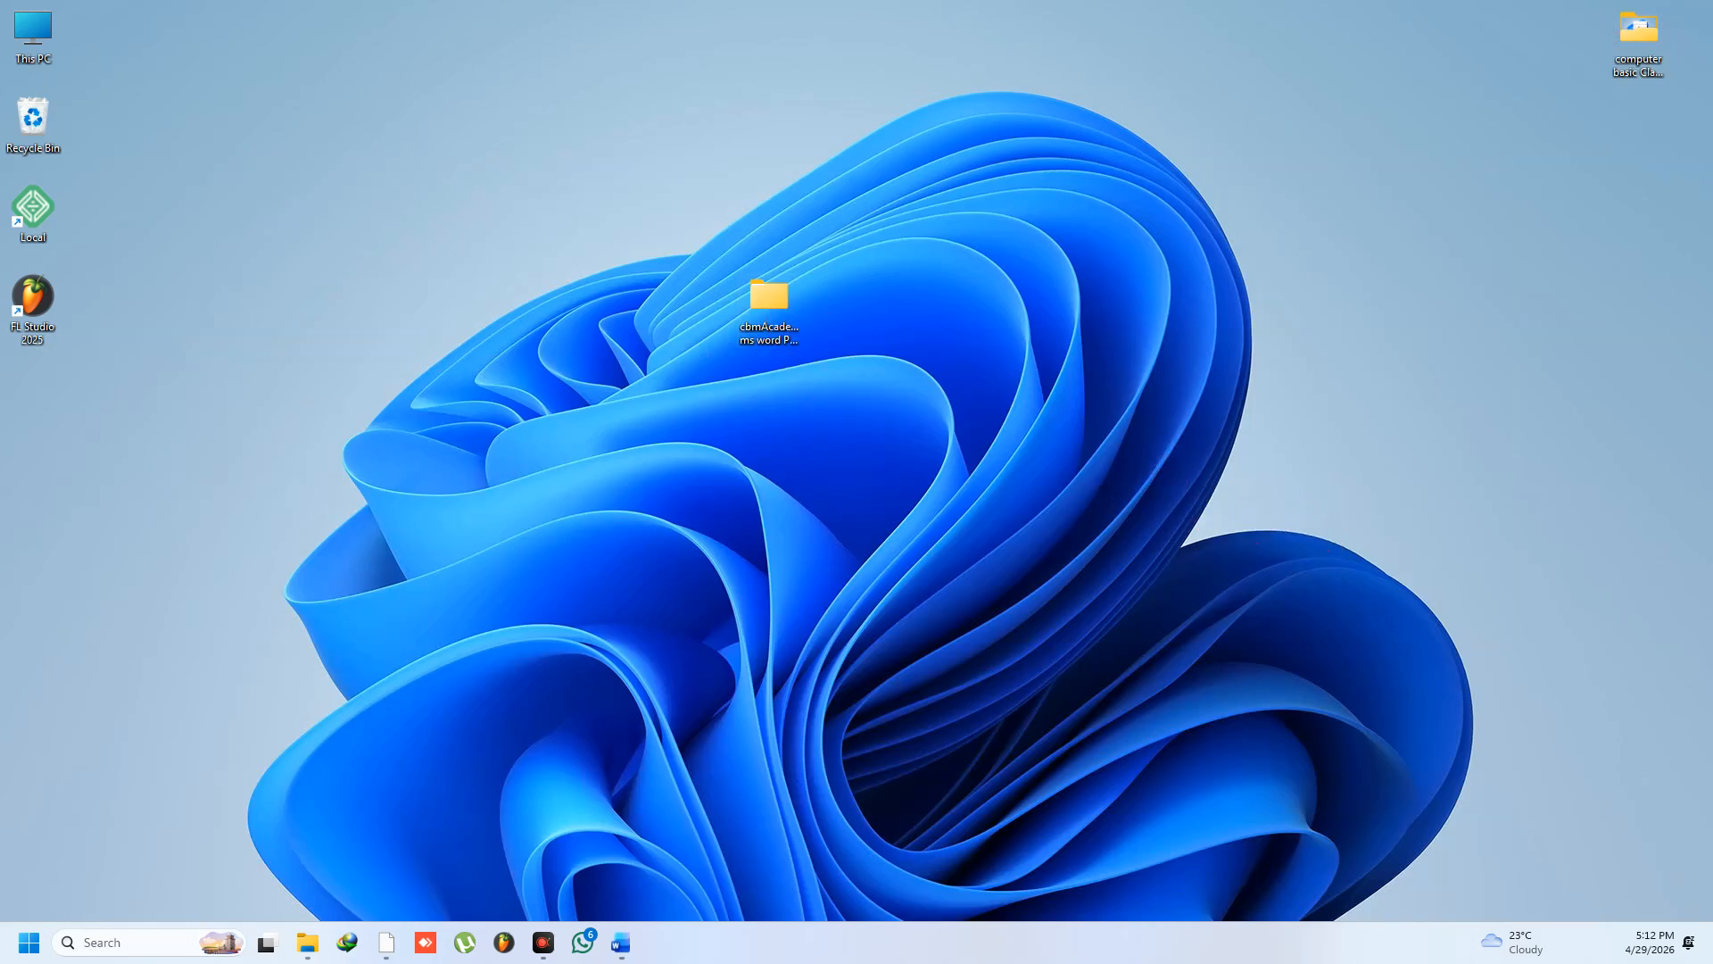
{"action": "key", "text": "Print"}
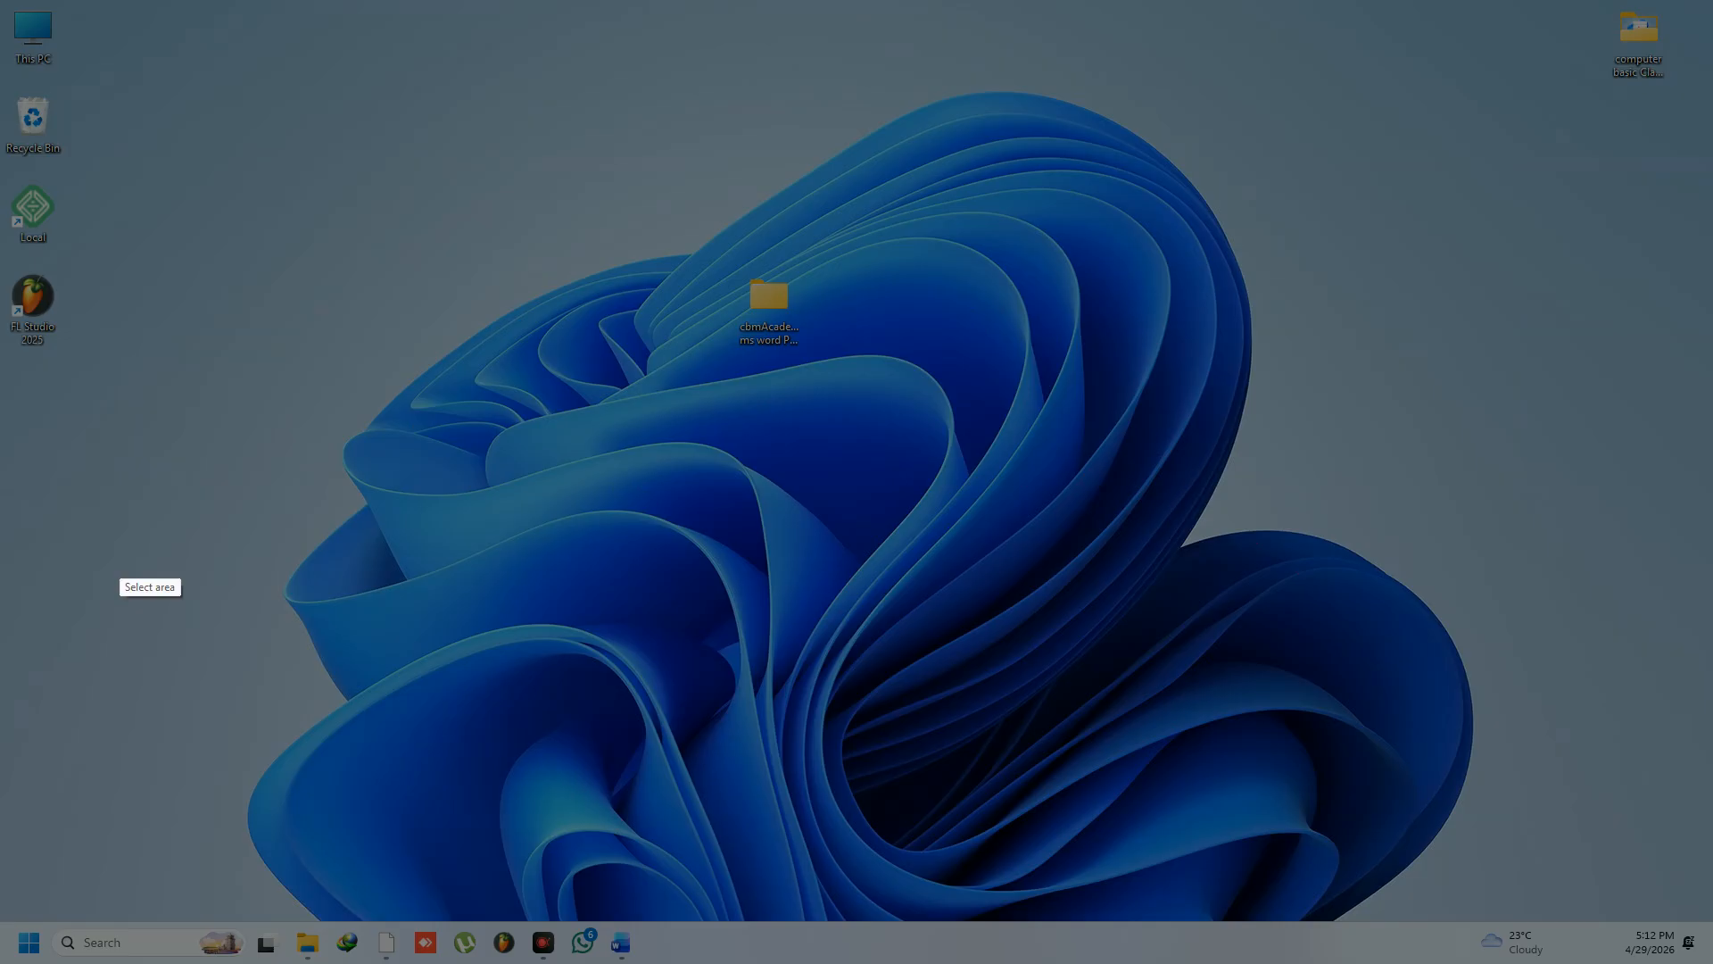
{"action": "mouse_move", "coordinate": [434, 413]}
{"action": "left_mouse_down"}
{"action": "mouse_move", "coordinate": [1258, 671]}
{"action": "mouse_move", "coordinate": [1394, 666]}
{"action": "left_mouse_up"}
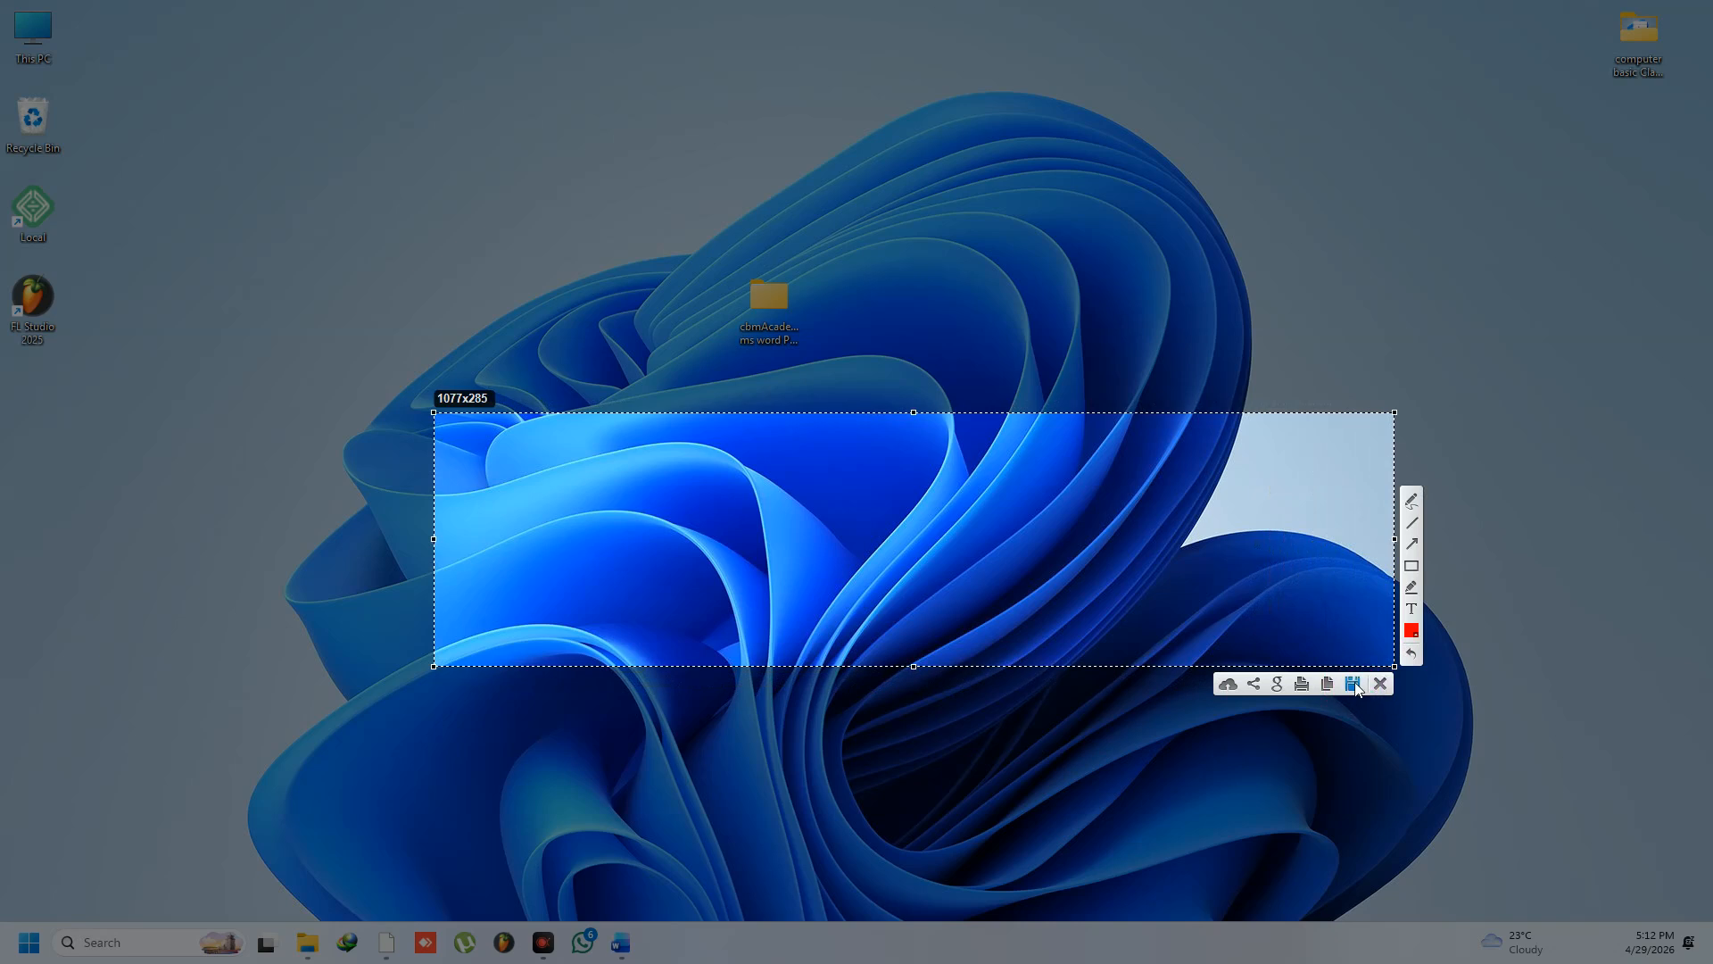
Save the captured area to the Desktop as the JPEG file Screenshot_1
{"action": "left_click", "coordinate": [1355, 683]}
{"action": "left_click_drag", "start_coordinate": [678, 254], "coordinate": [849, 164]}
{"action": "left_click", "coordinate": [689, 291]}
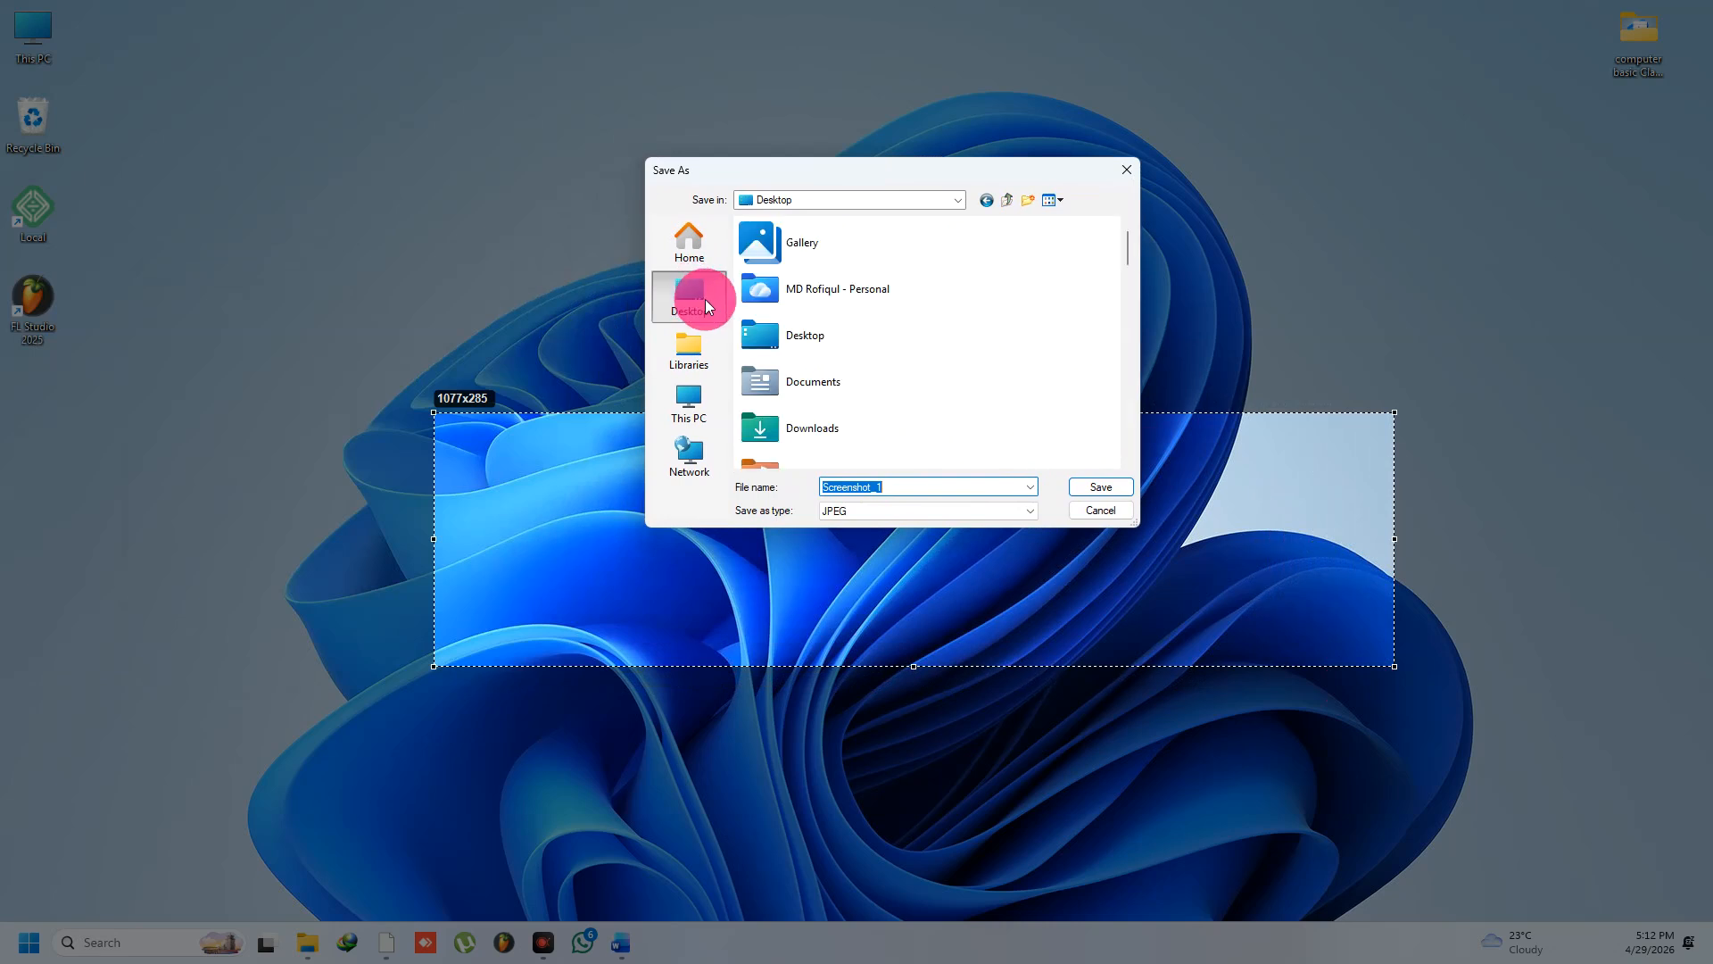
{"action": "left_click", "coordinate": [1101, 487]}
{"action": "left_click", "coordinate": [689, 369]}
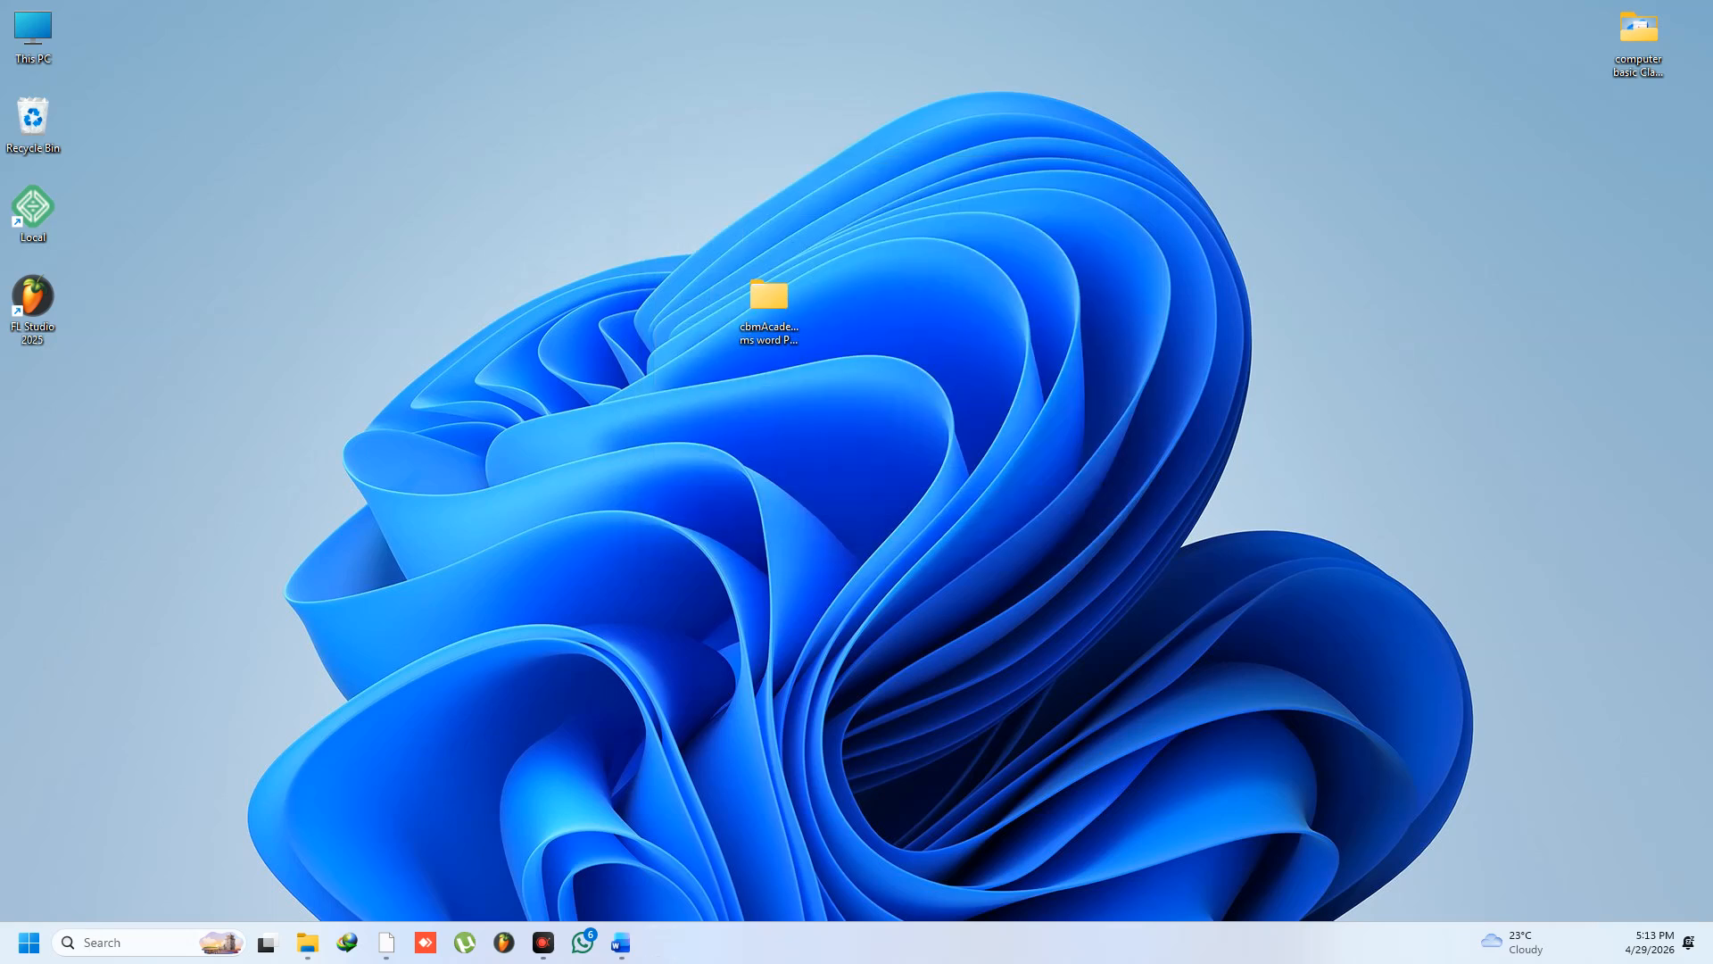
Move the saved screenshot file near the middle folder on the desktop and copy it
{"action": "left_click_drag", "start_coordinate": [0, 482], "coordinate": [699, 405]}
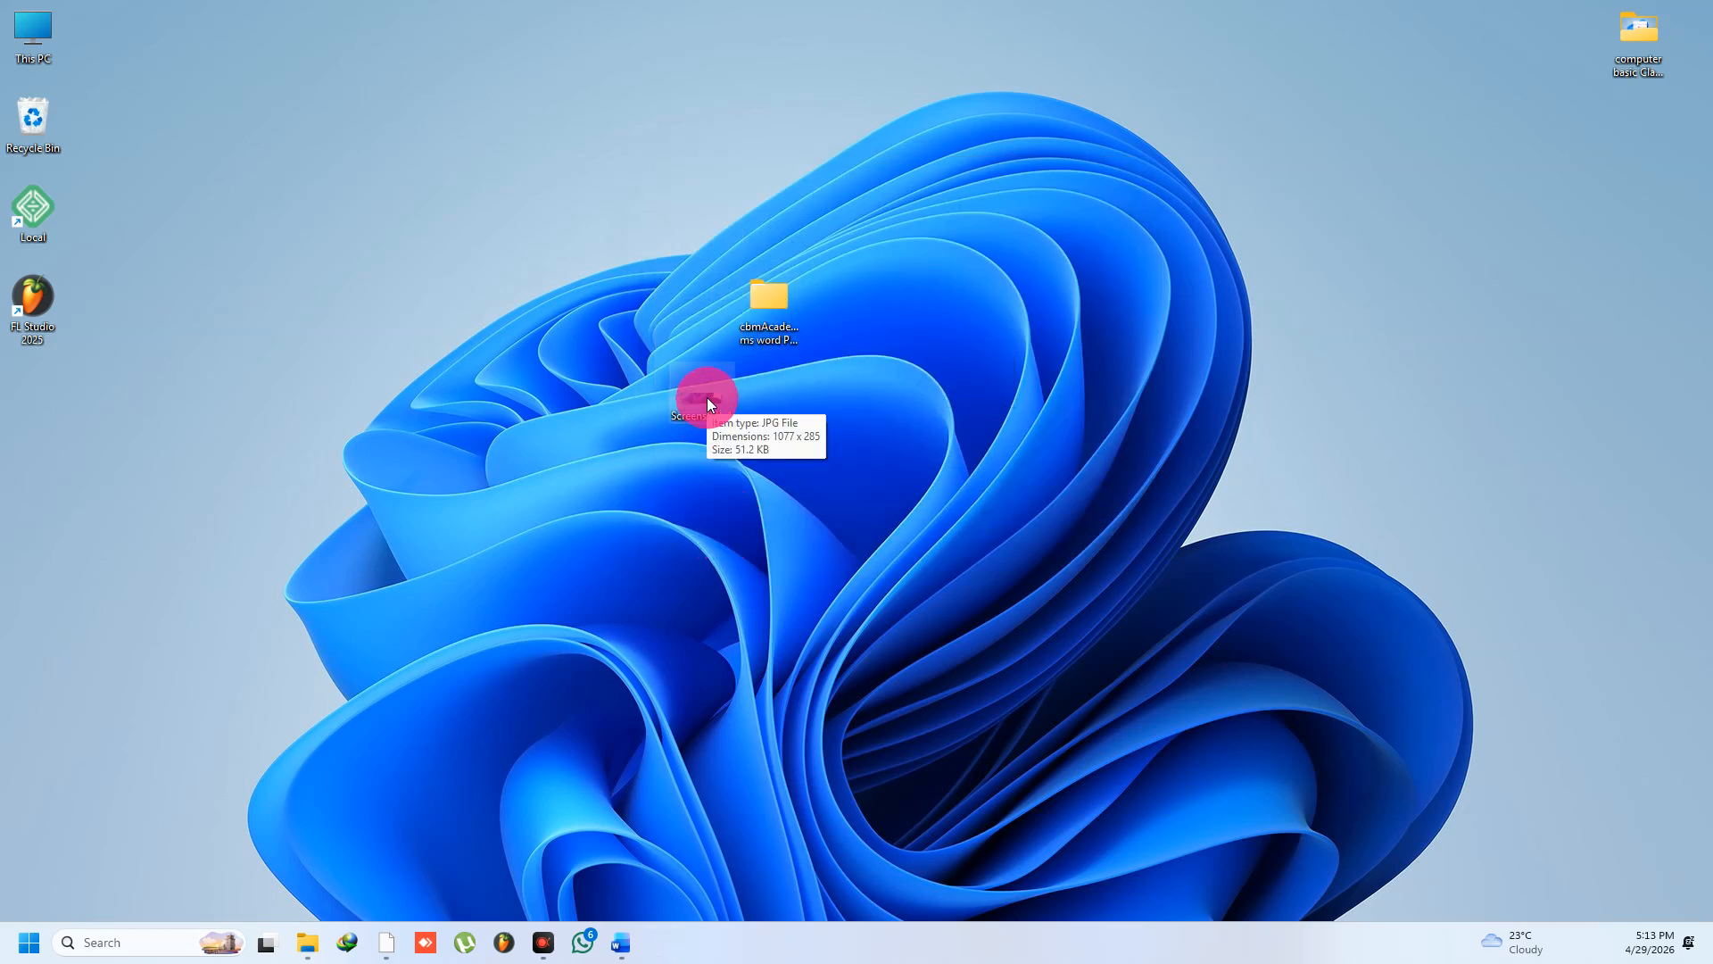
{"action": "right_click", "coordinate": [707, 398]}
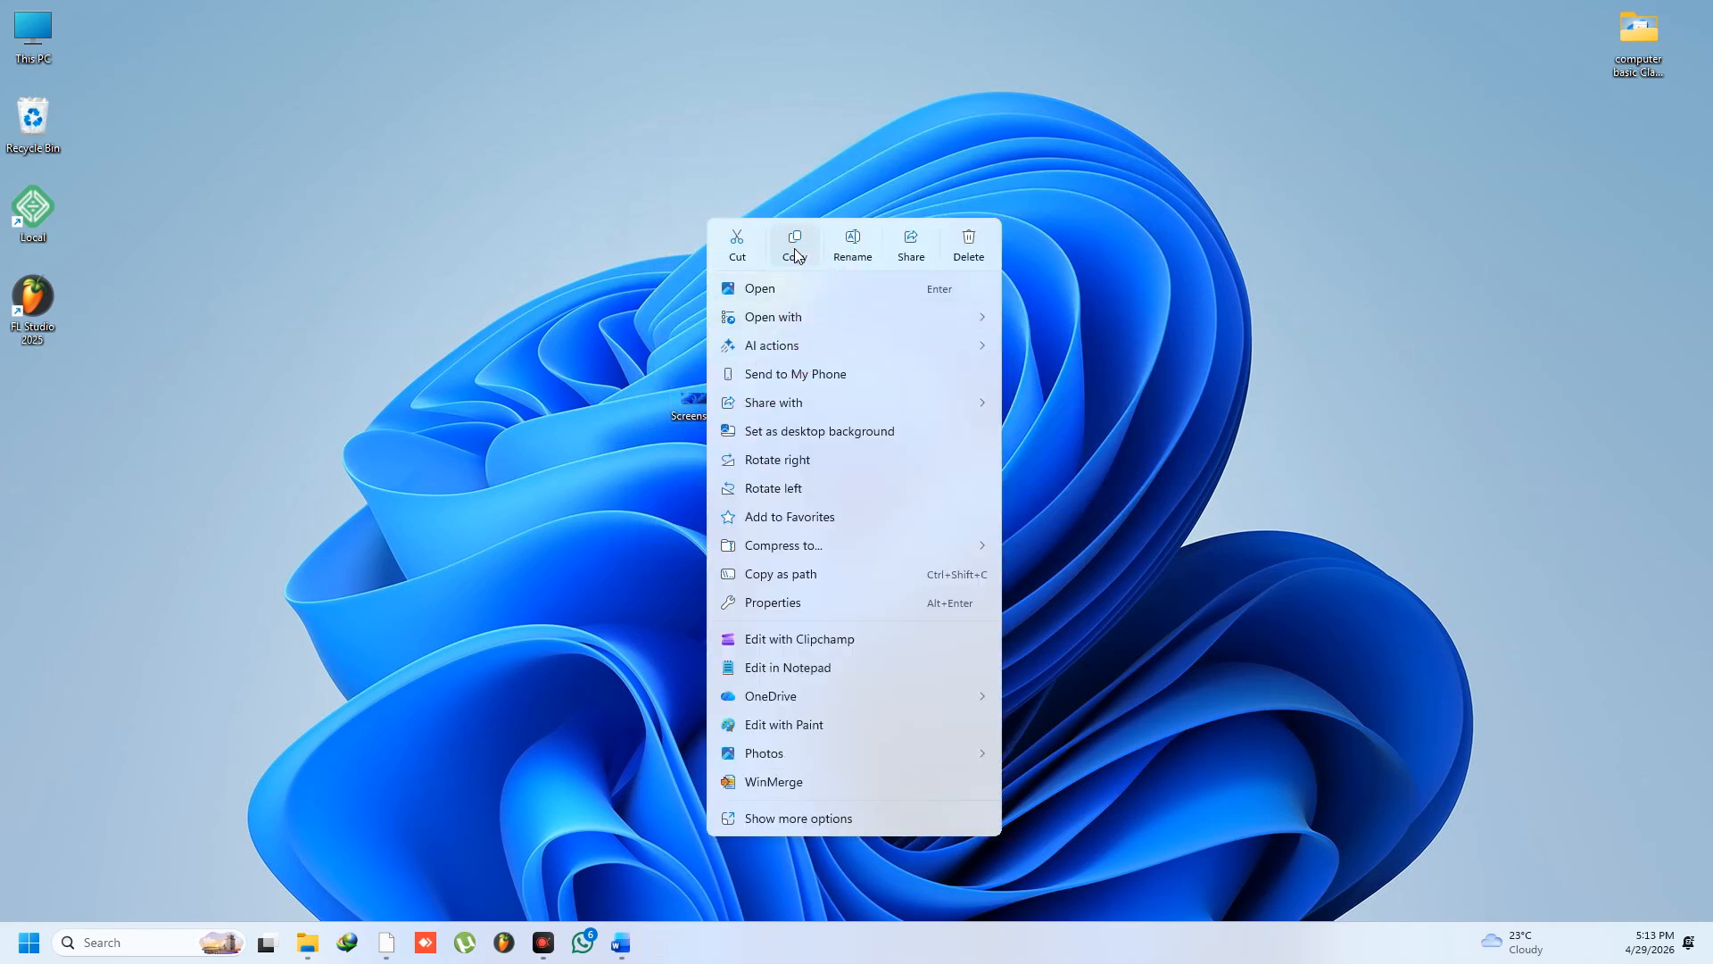
{"action": "left_click", "coordinate": [634, 746]}
Switch back to Word and draw a text box about 1.67 inches high and 7.52 inches wide in the blank space above the title
{"action": "left_click", "coordinate": [621, 943]}
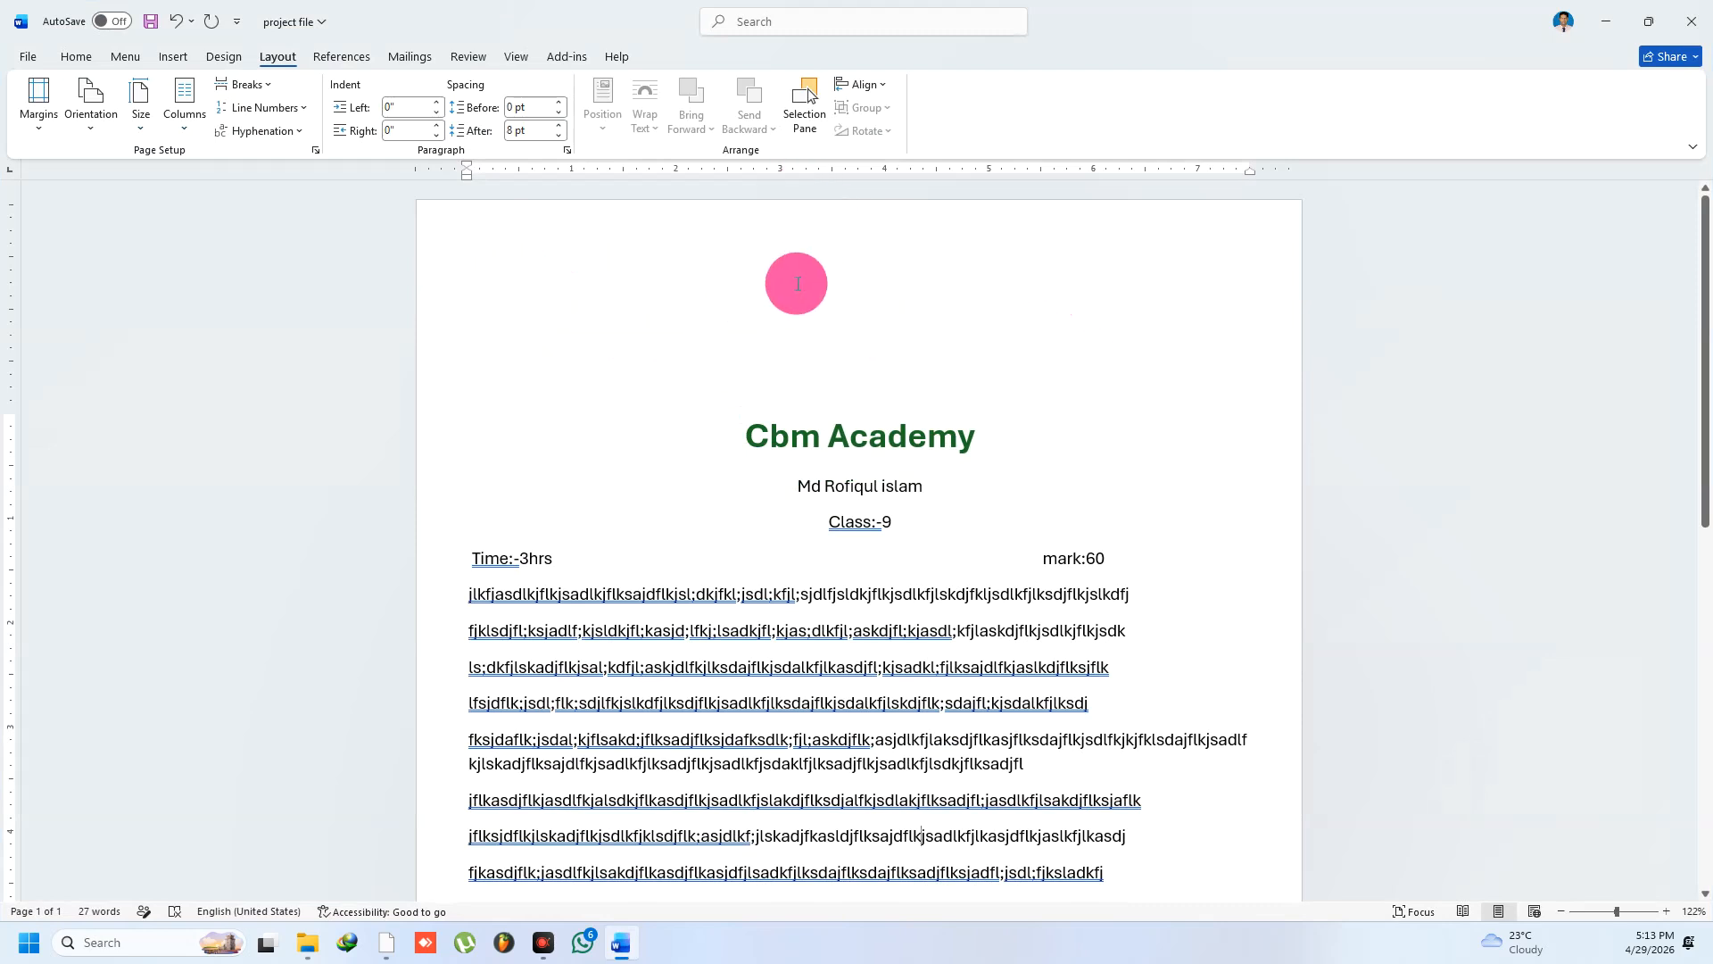
{"action": "left_click", "coordinate": [167, 56]}
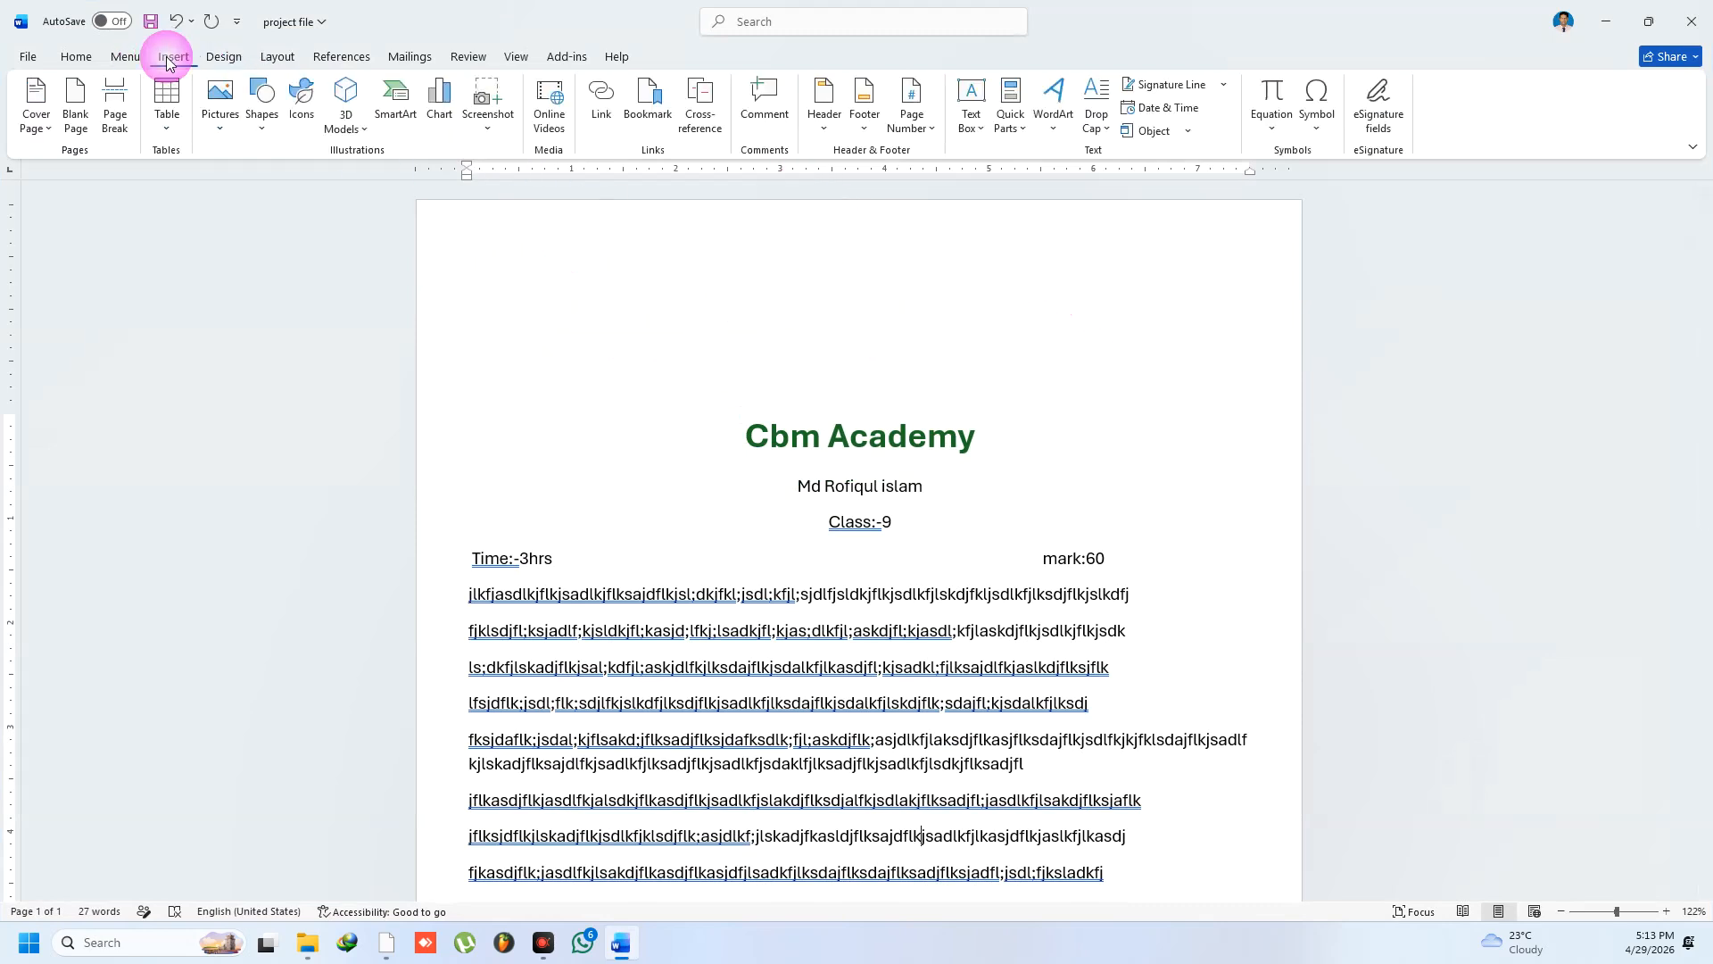
{"action": "left_click", "coordinate": [977, 125]}
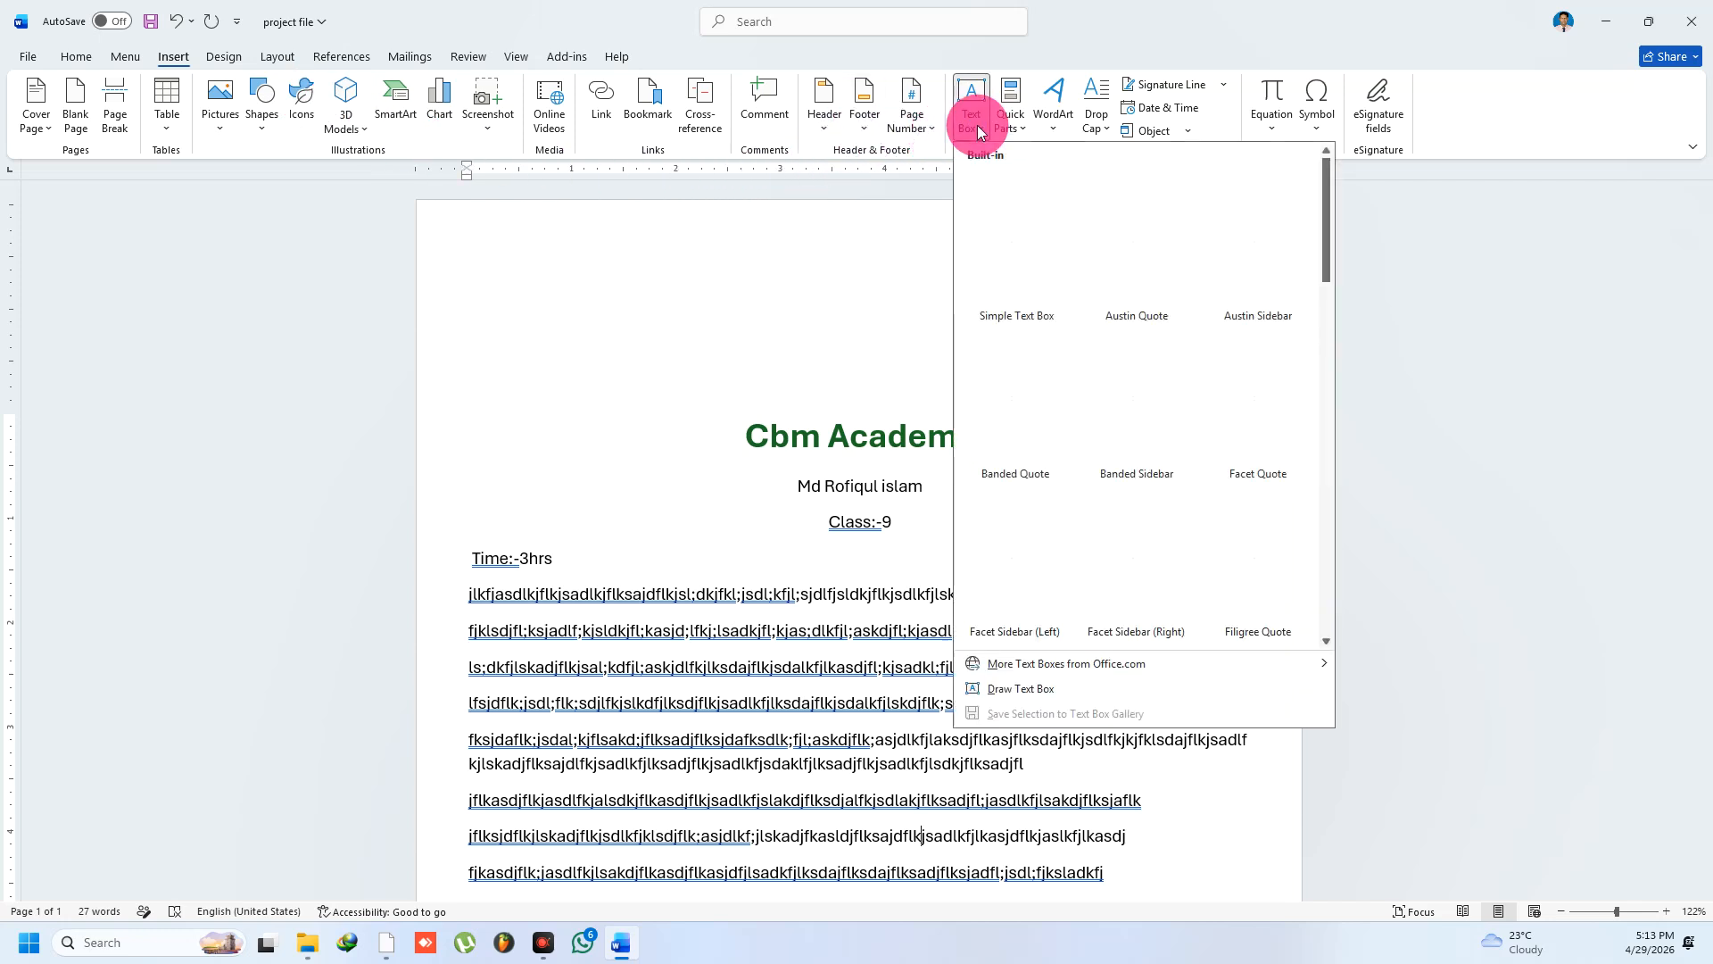
{"action": "left_click", "coordinate": [998, 694]}
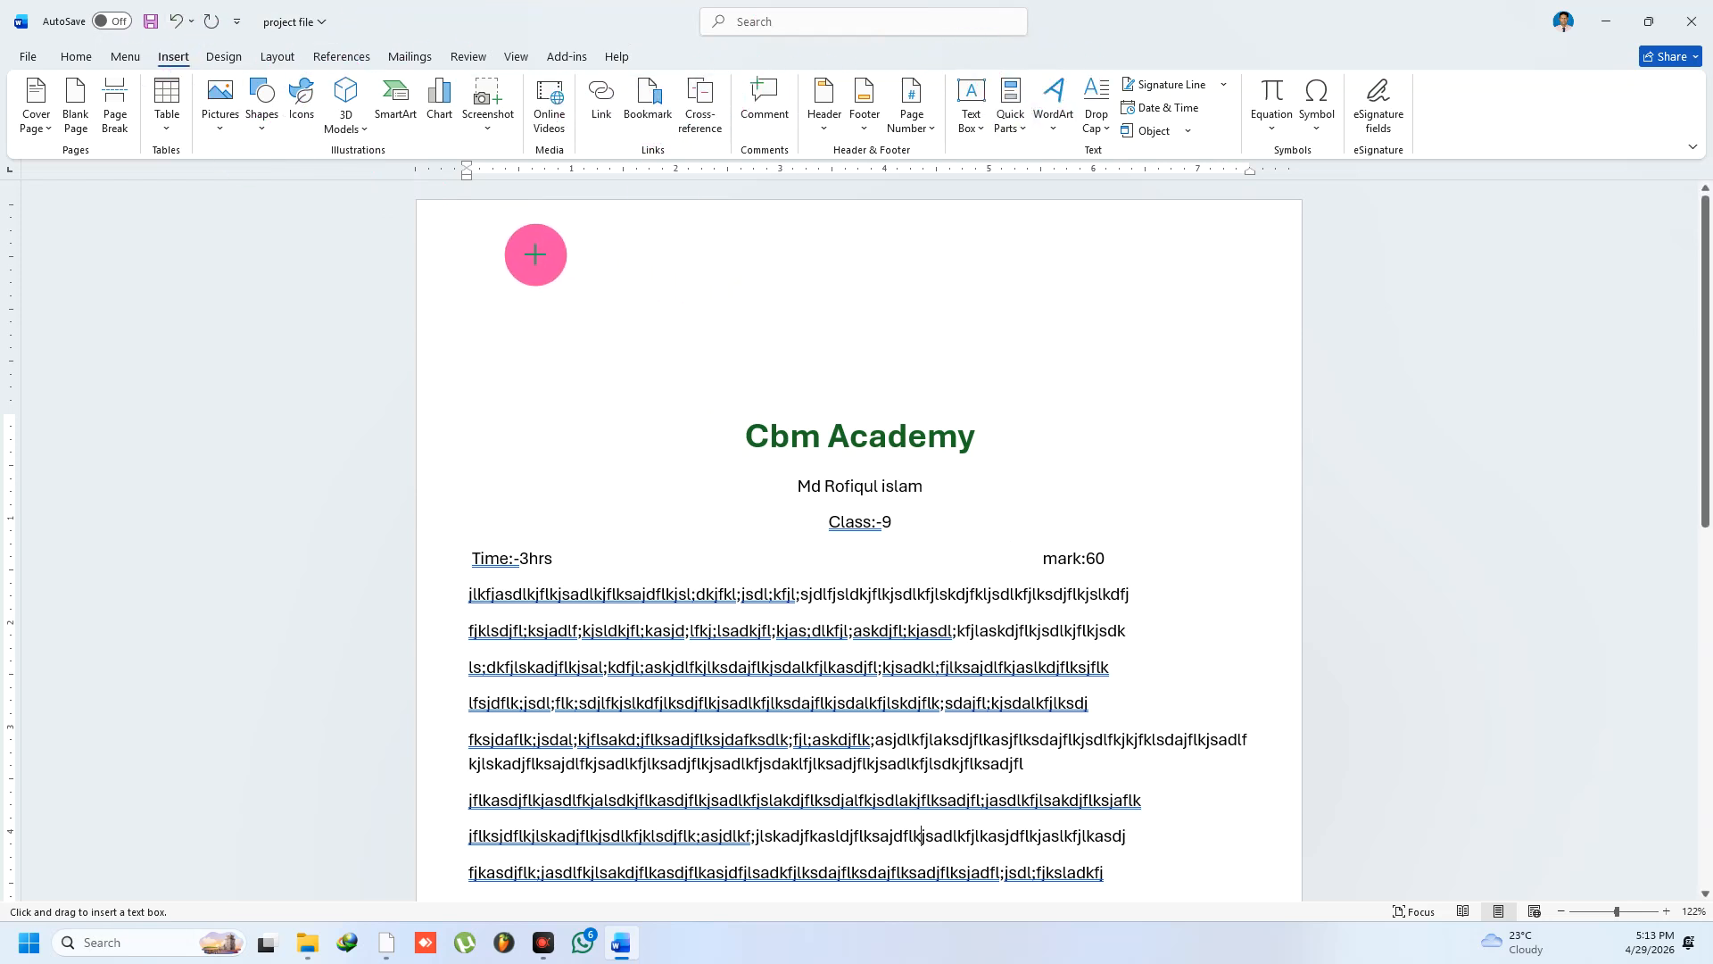
{"action": "left_click_drag", "start_coordinate": [517, 245], "coordinate": [1279, 408]}
{"action": "left_click_drag", "start_coordinate": [899, 243], "coordinate": [897, 233]}
{"action": "left_click_drag", "start_coordinate": [517, 321], "coordinate": [473, 321]}
{"action": "left_click_drag", "start_coordinate": [1278, 321], "coordinate": [1261, 320]}
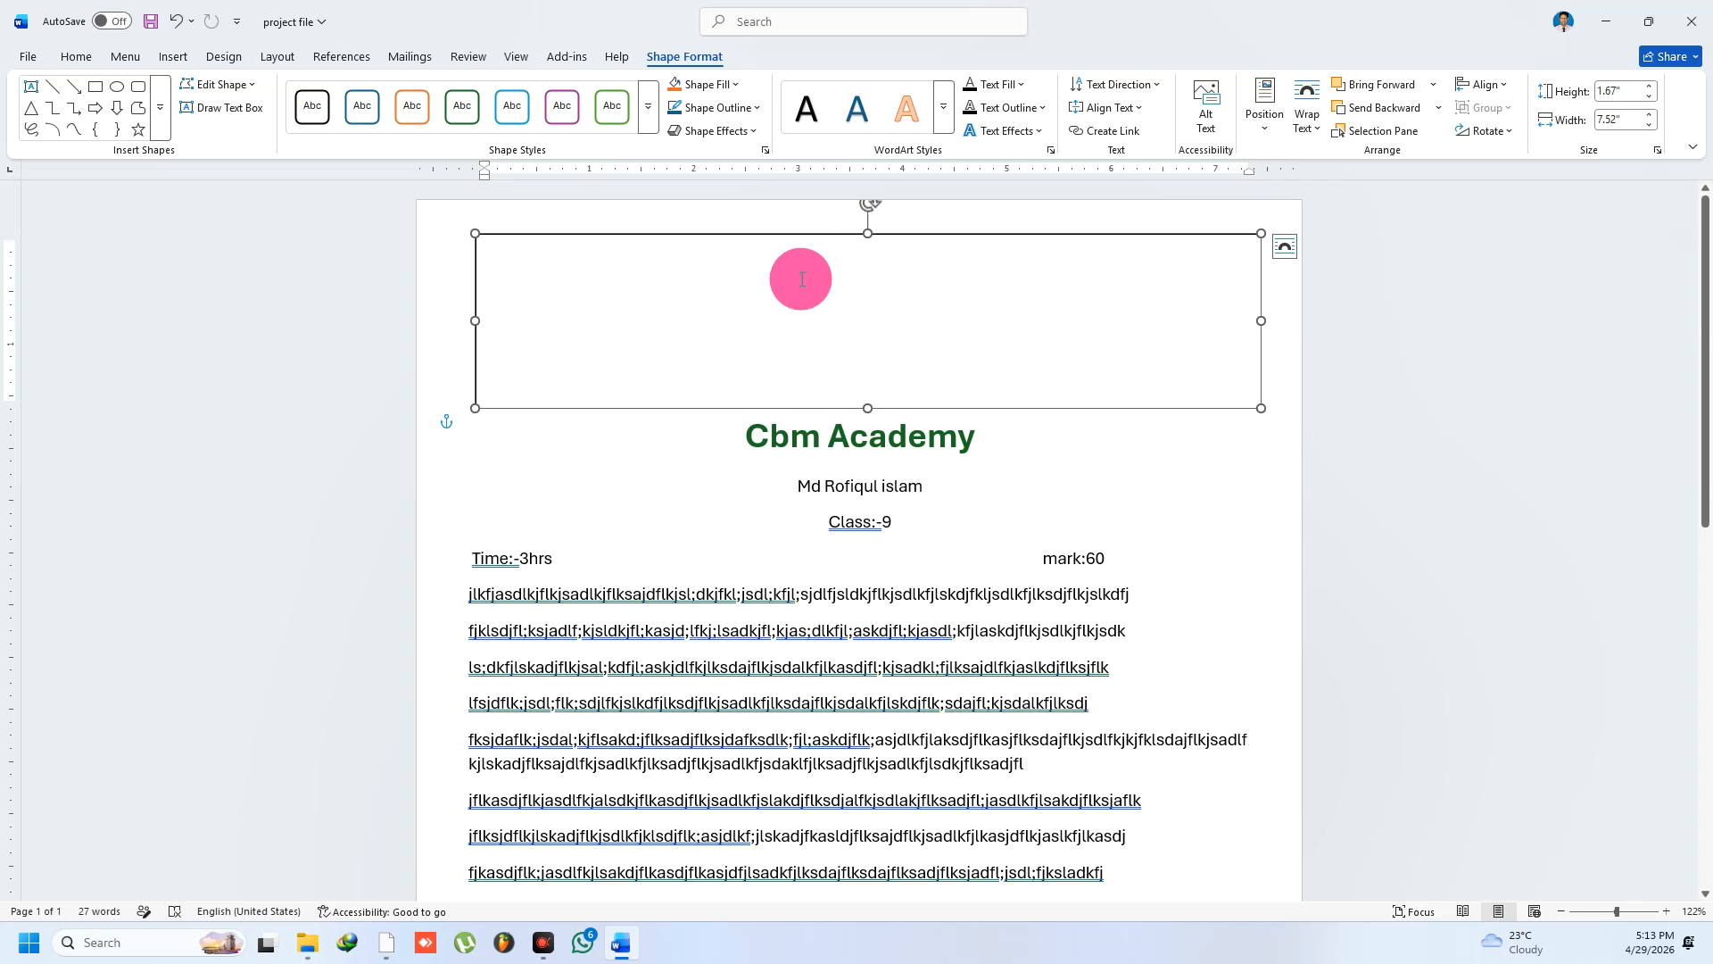
Paste the copied screenshot into the text box and stretch it to the full width of the box
{"action": "left_click", "coordinate": [714, 285]}
{"action": "right_click", "coordinate": [701, 293]}
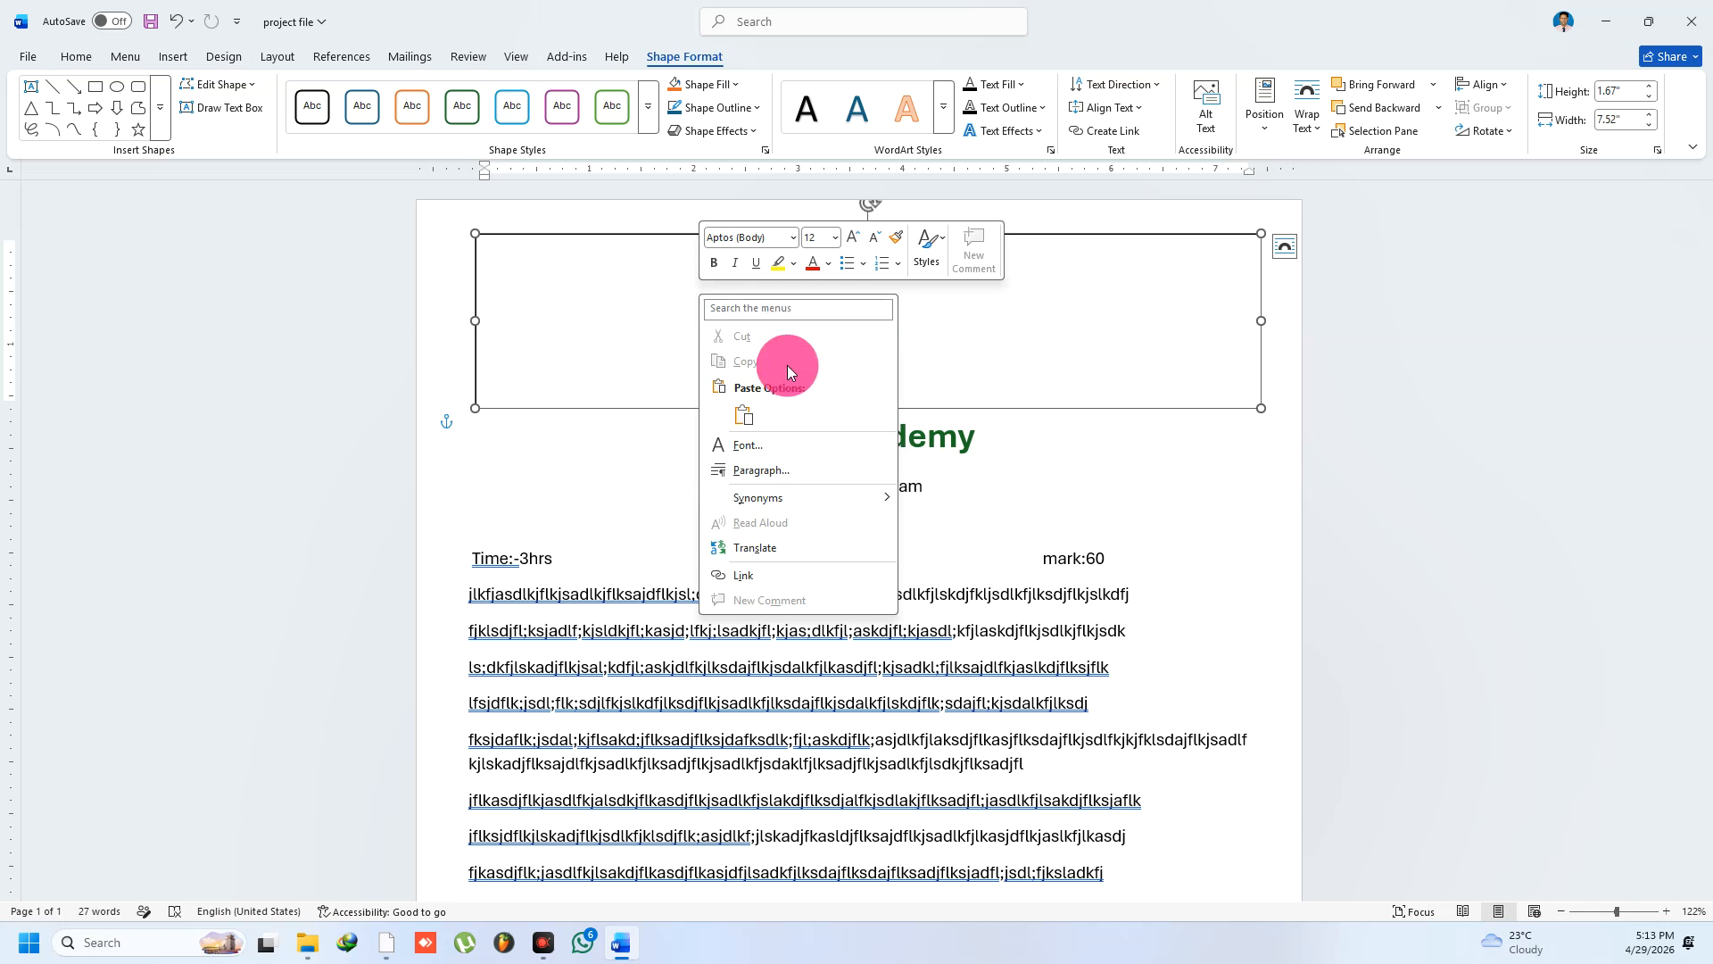
{"action": "left_click", "coordinate": [747, 412]}
{"action": "left_click", "coordinate": [736, 320]}
{"action": "left_click_drag", "start_coordinate": [1107, 323], "coordinate": [1261, 321]}
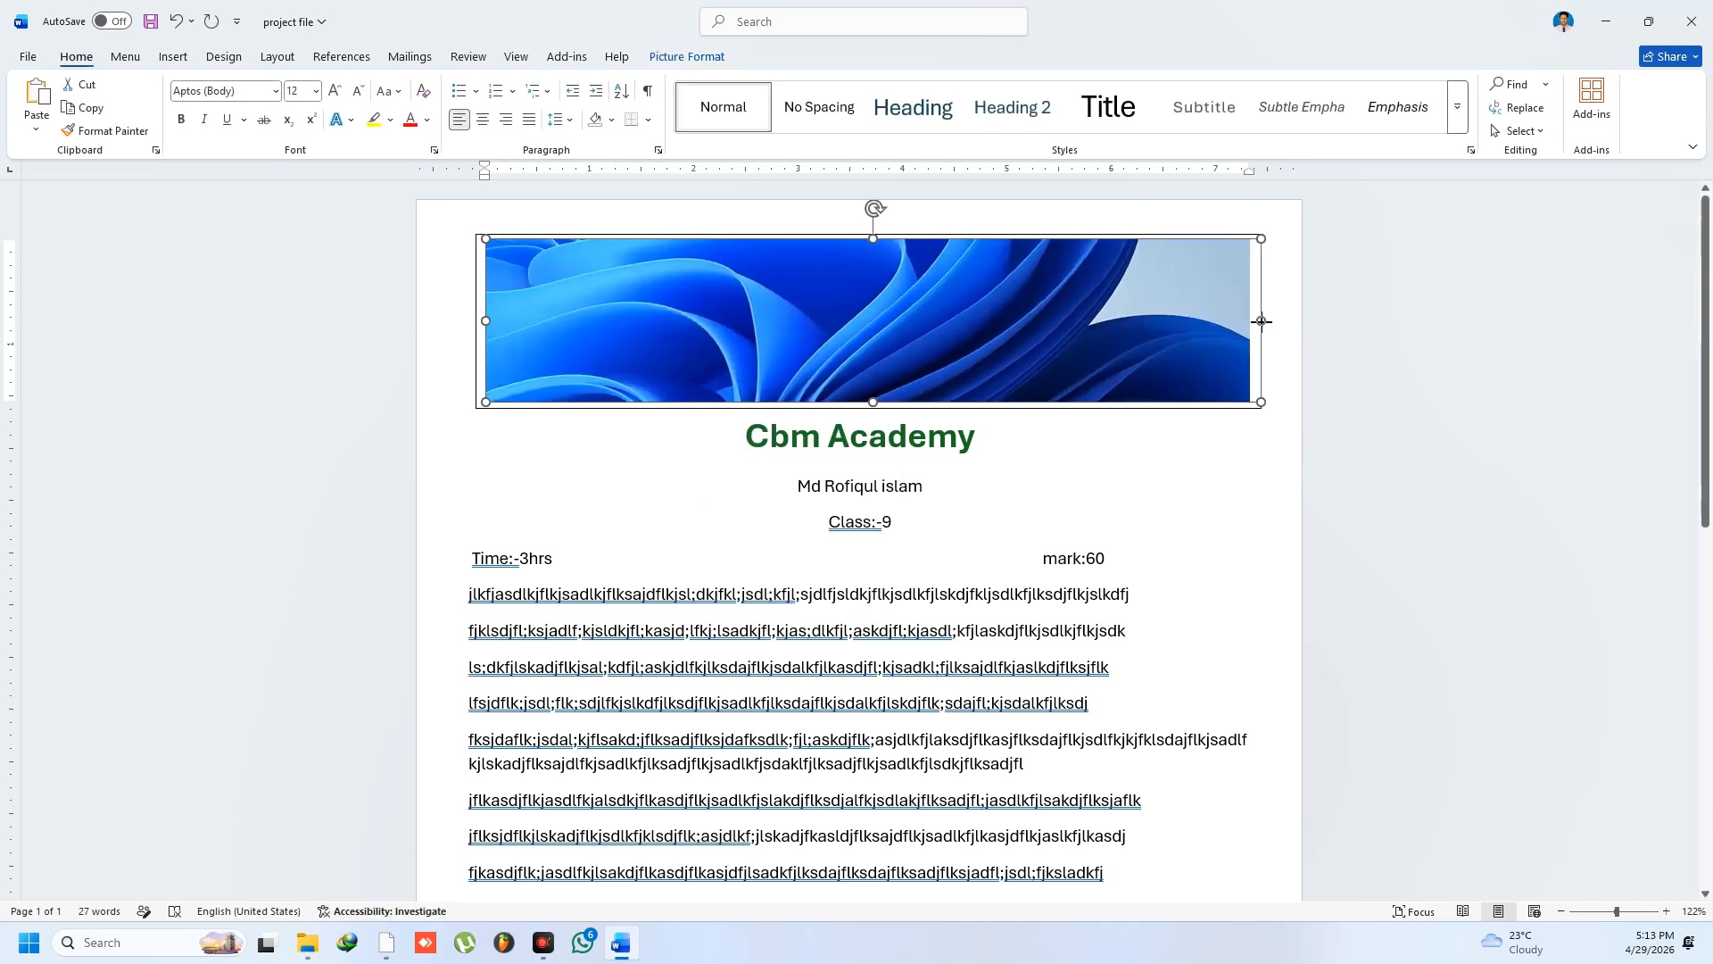
{"action": "mouse_move", "coordinate": [662, 314]}
{"action": "left_mouse_down"}
{"action": "mouse_move", "coordinate": [684, 457]}
{"action": "mouse_move", "coordinate": [556, 459]}
{"action": "mouse_move", "coordinate": [482, 339]}
{"action": "mouse_move", "coordinate": [508, 271]}
{"action": "mouse_move", "coordinate": [768, 206]}
{"action": "mouse_move", "coordinate": [779, 250]}
{"action": "left_mouse_up"}
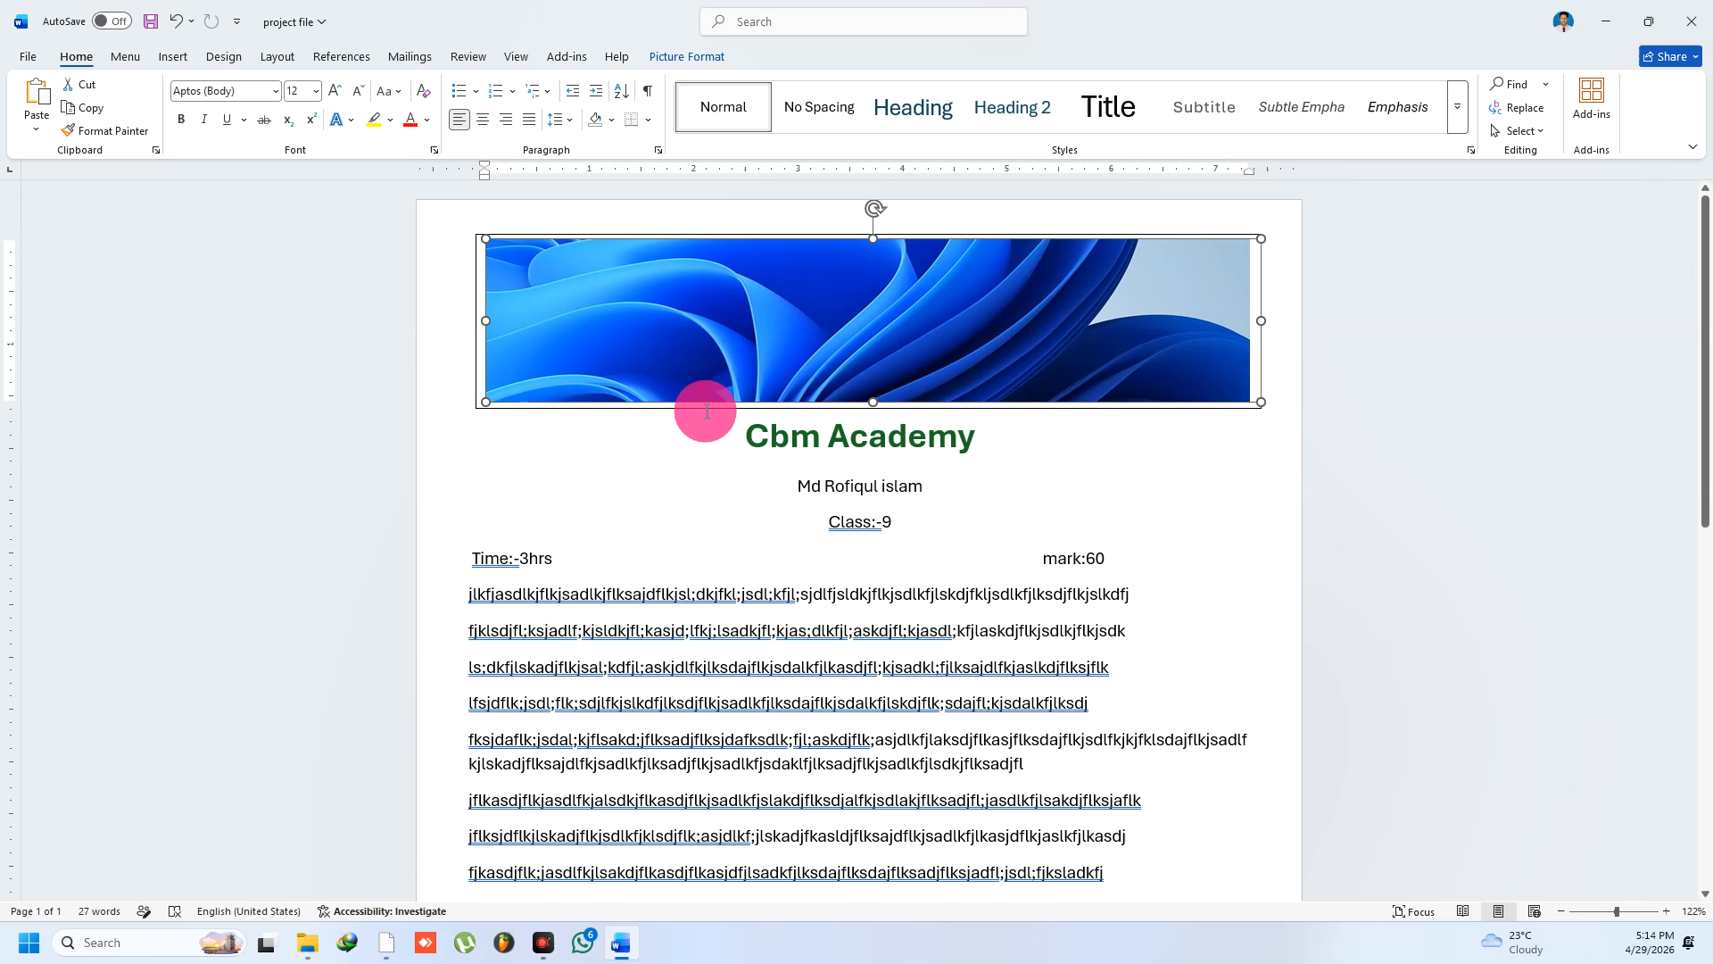
Move the text "mark:60" closer to the right margin by inserting two tabs before it
{"action": "scroll", "coordinate": [714, 406], "scroll_direction": "down", "scroll_amount": 8}
{"action": "scroll", "coordinate": [729, 403], "scroll_direction": "up", "scroll_amount": 6}
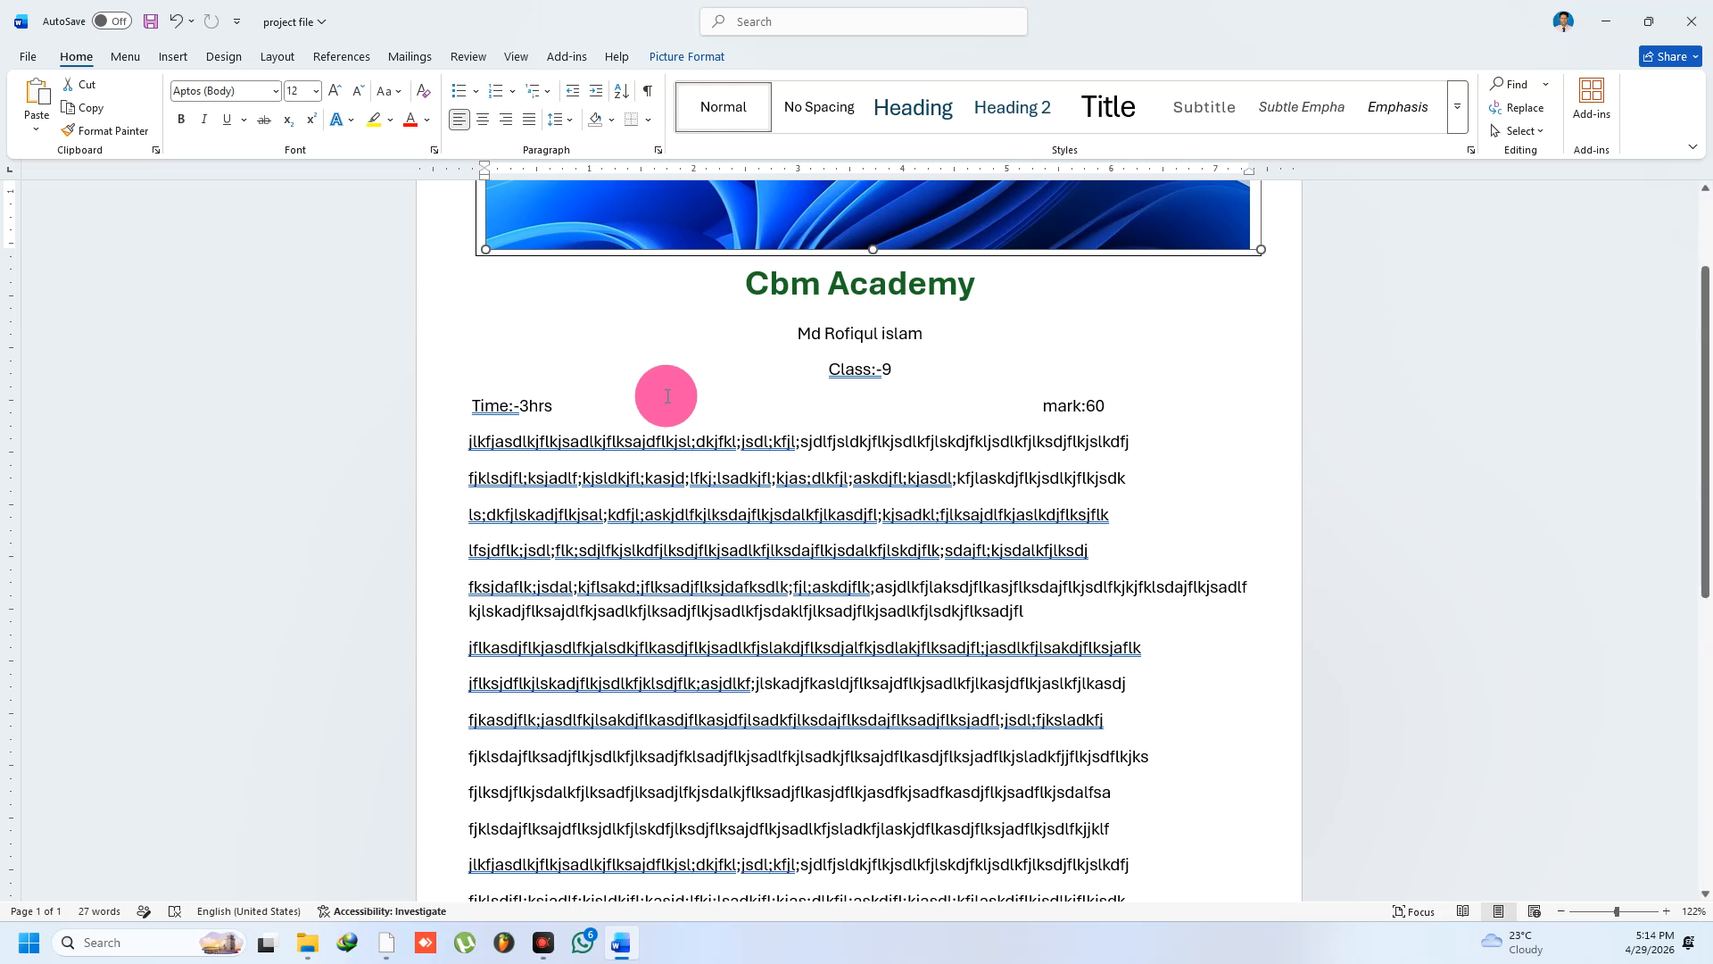
{"action": "left_click", "coordinate": [1048, 405]}
{"action": "key", "text": "Tab"}
{"action": "key", "text": "Tab"}
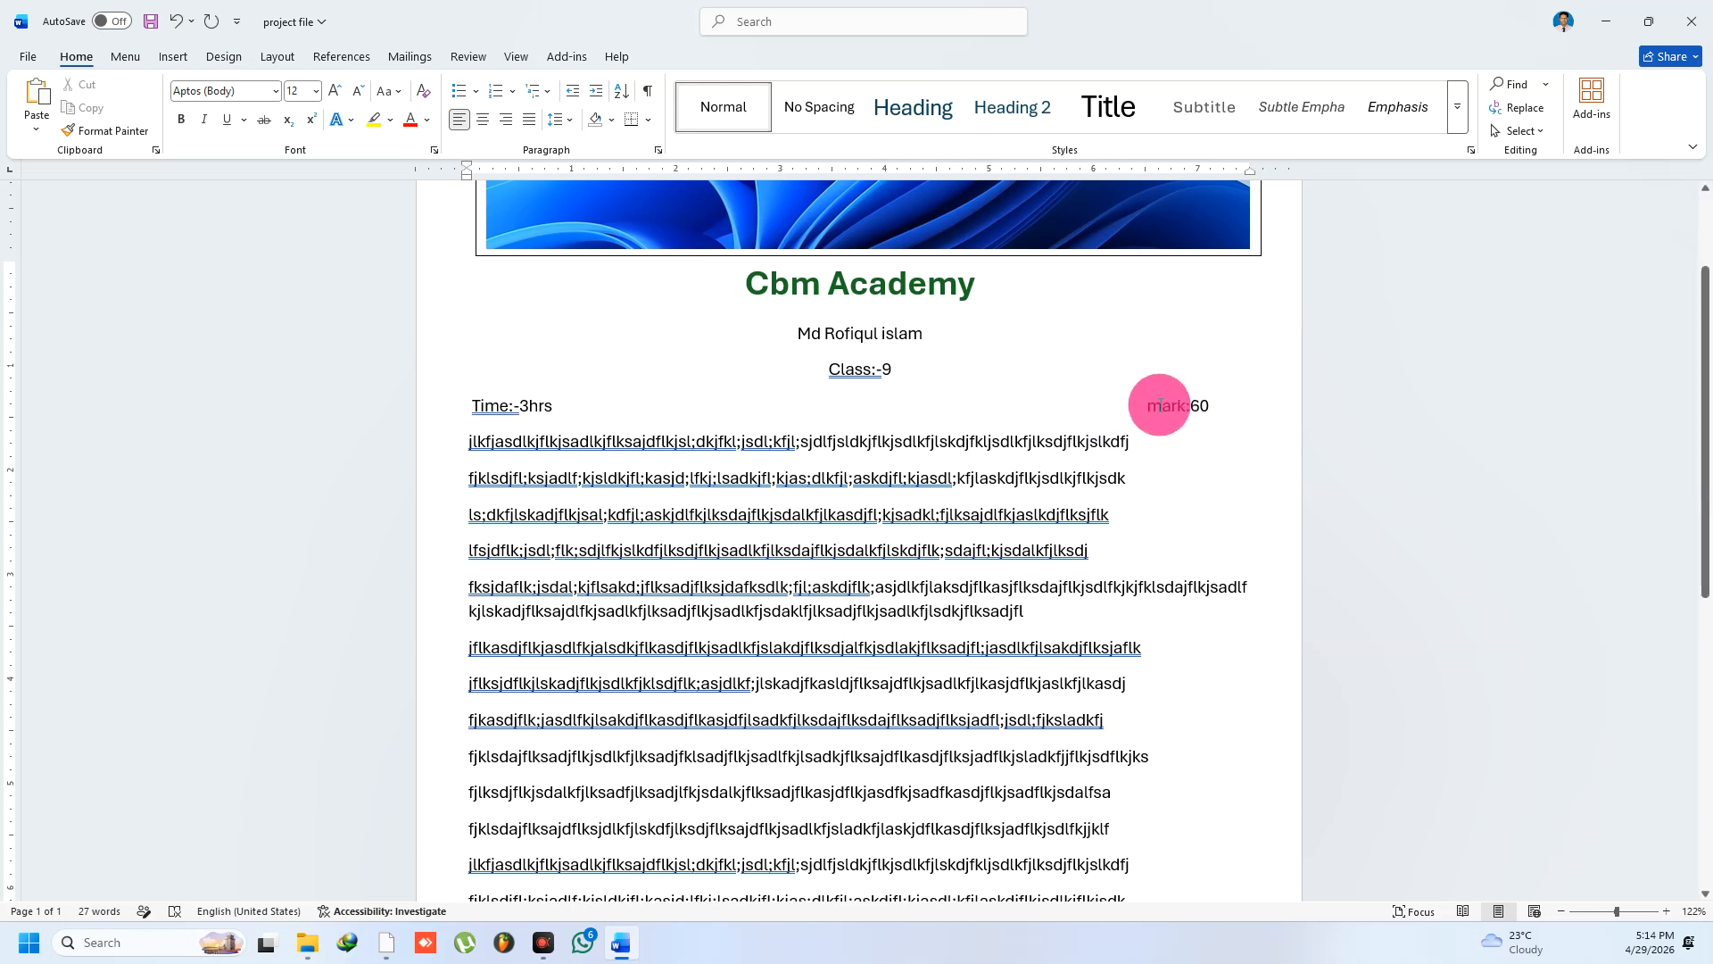
{"action": "scroll", "coordinate": [1134, 345], "scroll_direction": "up", "scroll_amount": 3}
{"action": "left_click", "coordinate": [881, 333]}
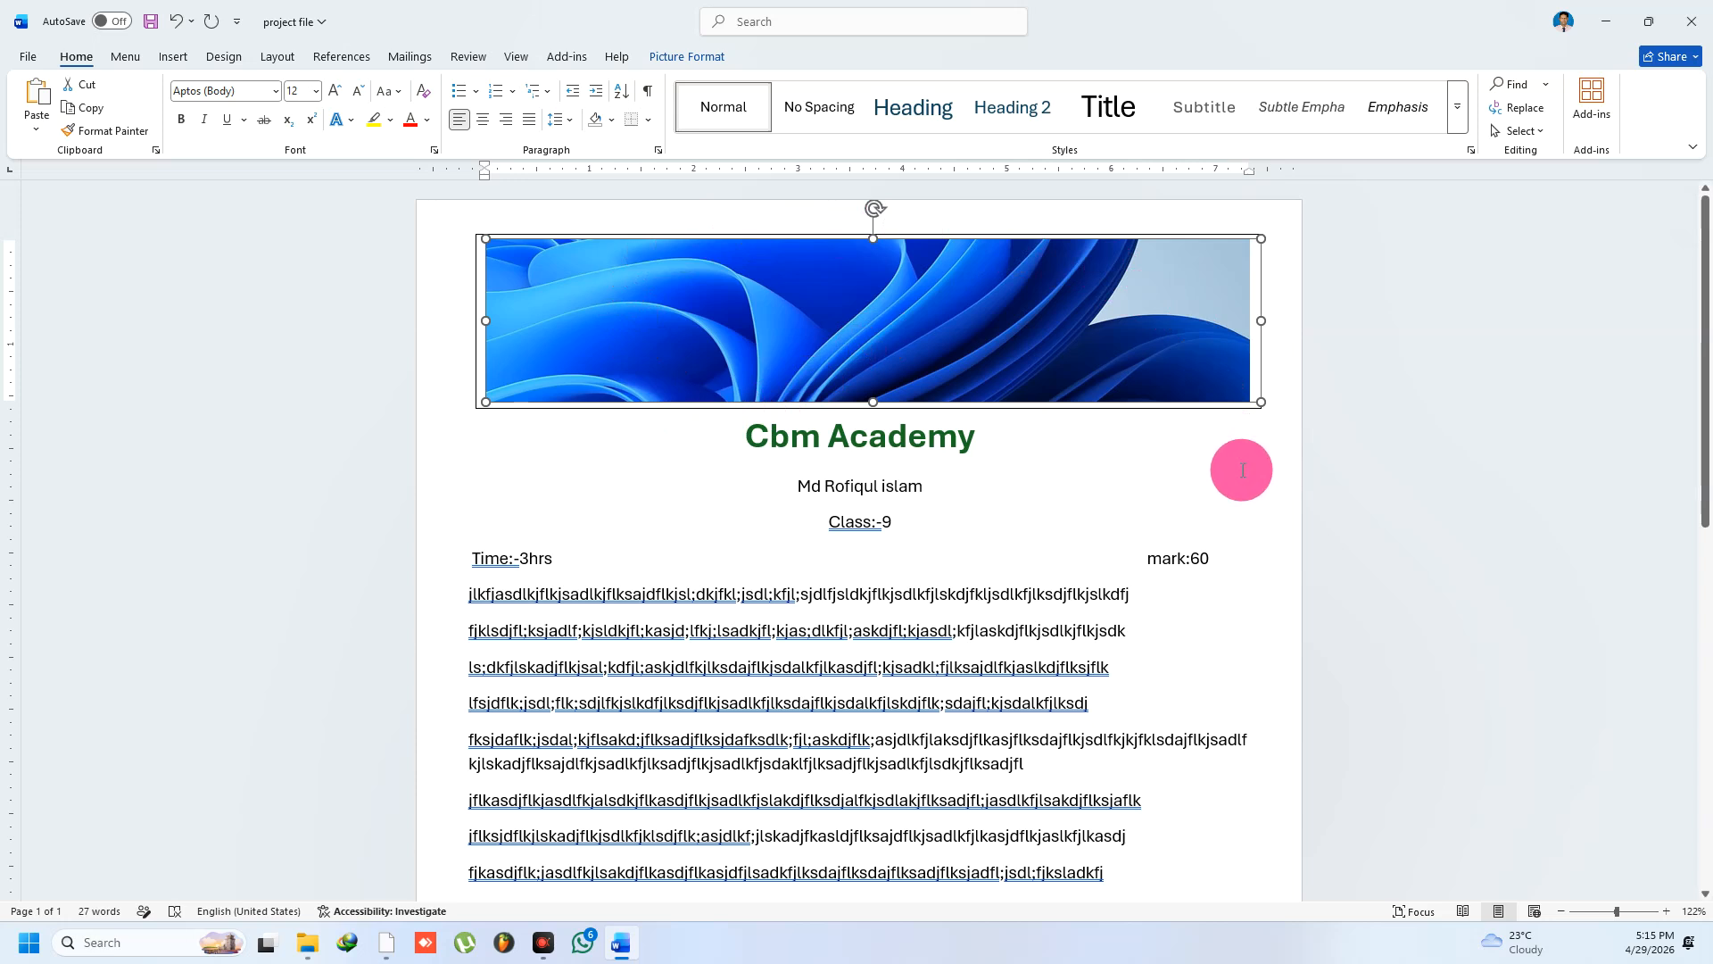
{"action": "left_click", "coordinate": [578, 474]}
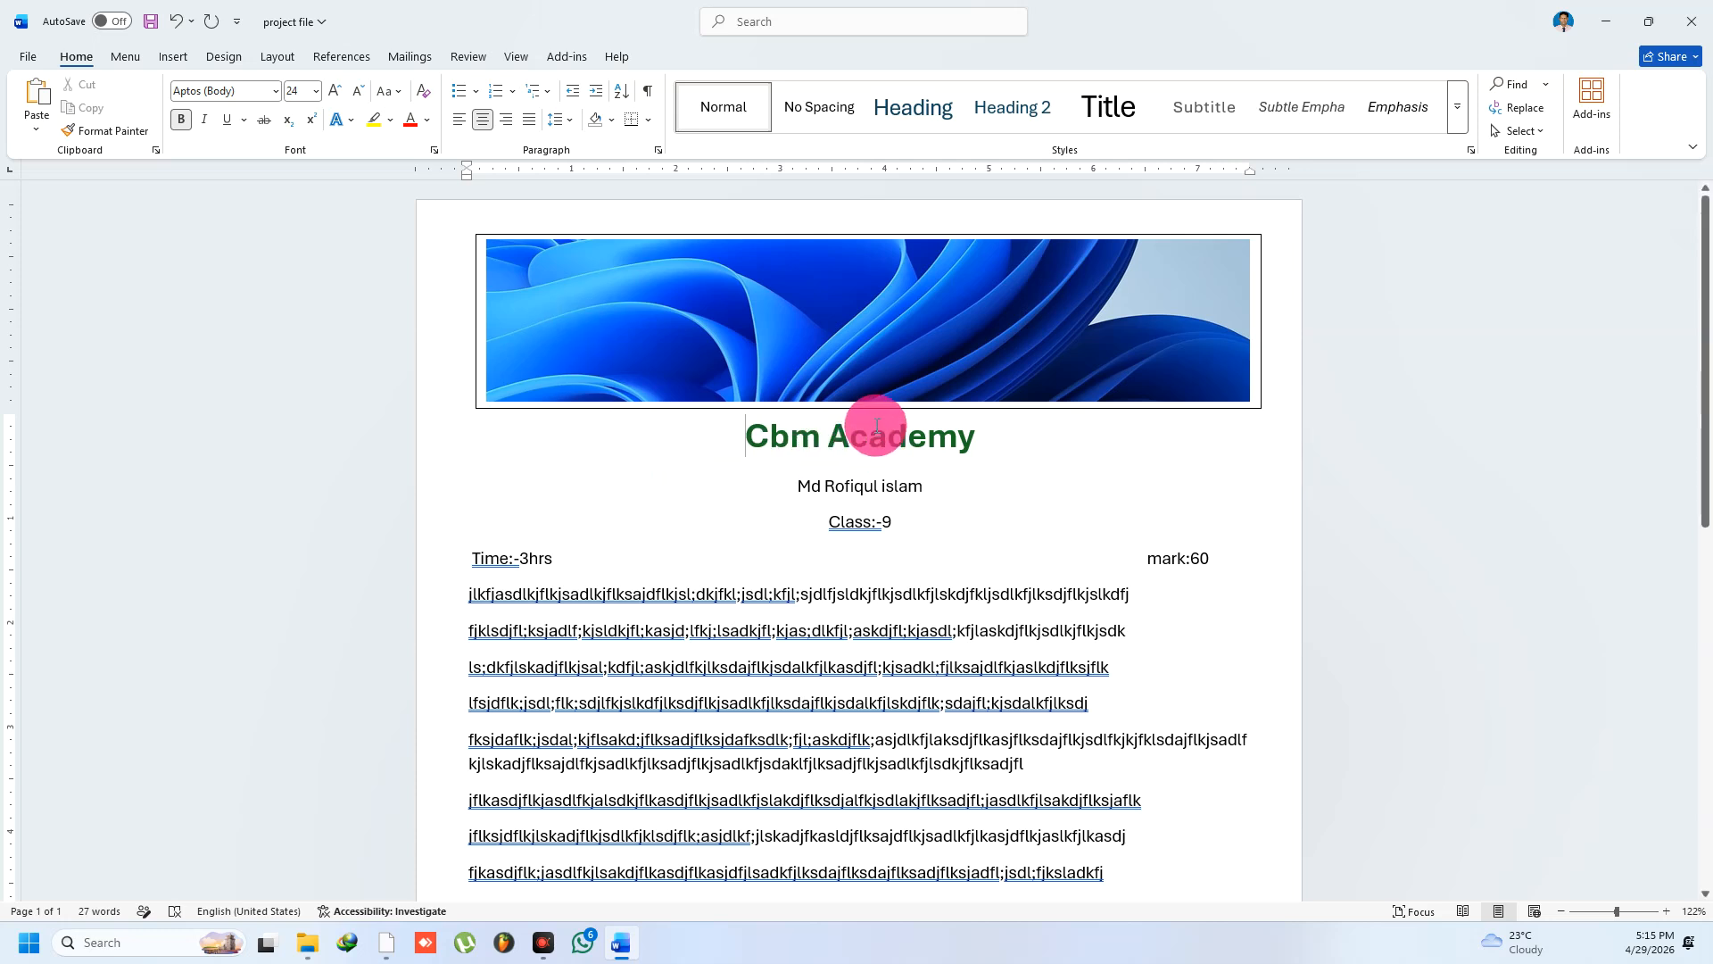
{"action": "left_click", "coordinate": [827, 435]}
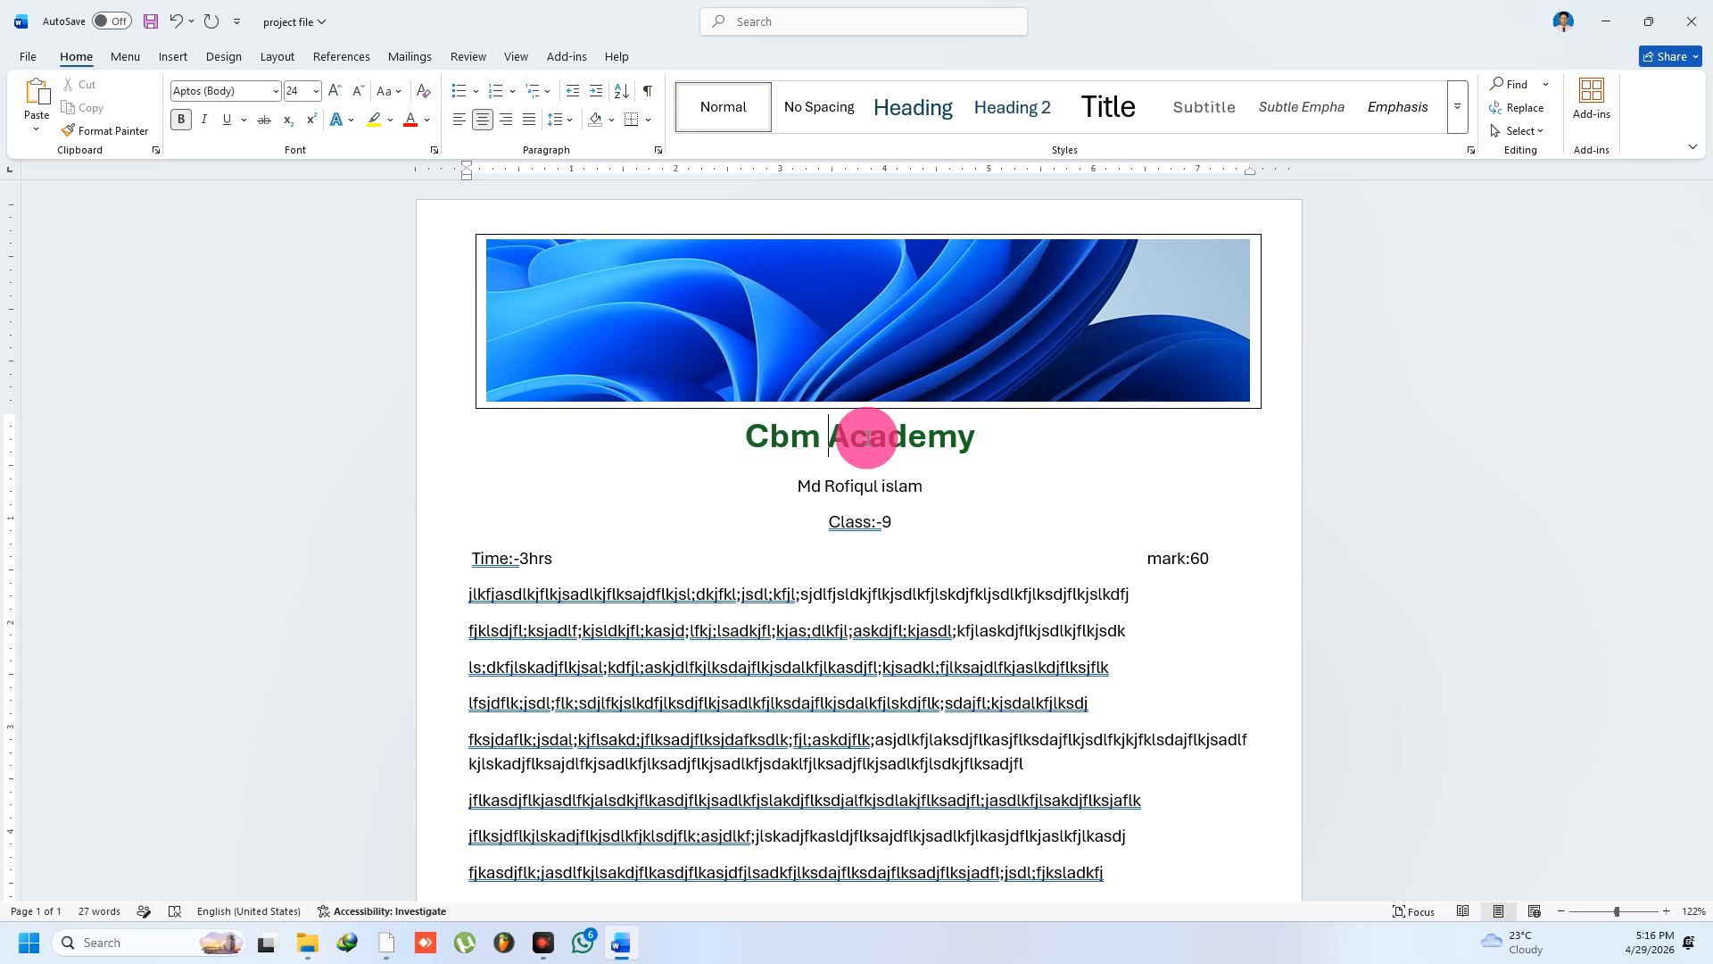
Add the Bengali heading "স্বাক্ষী গন:" in the blank space below the last paragraph of body text
{"action": "left_click", "coordinate": [814, 332]}
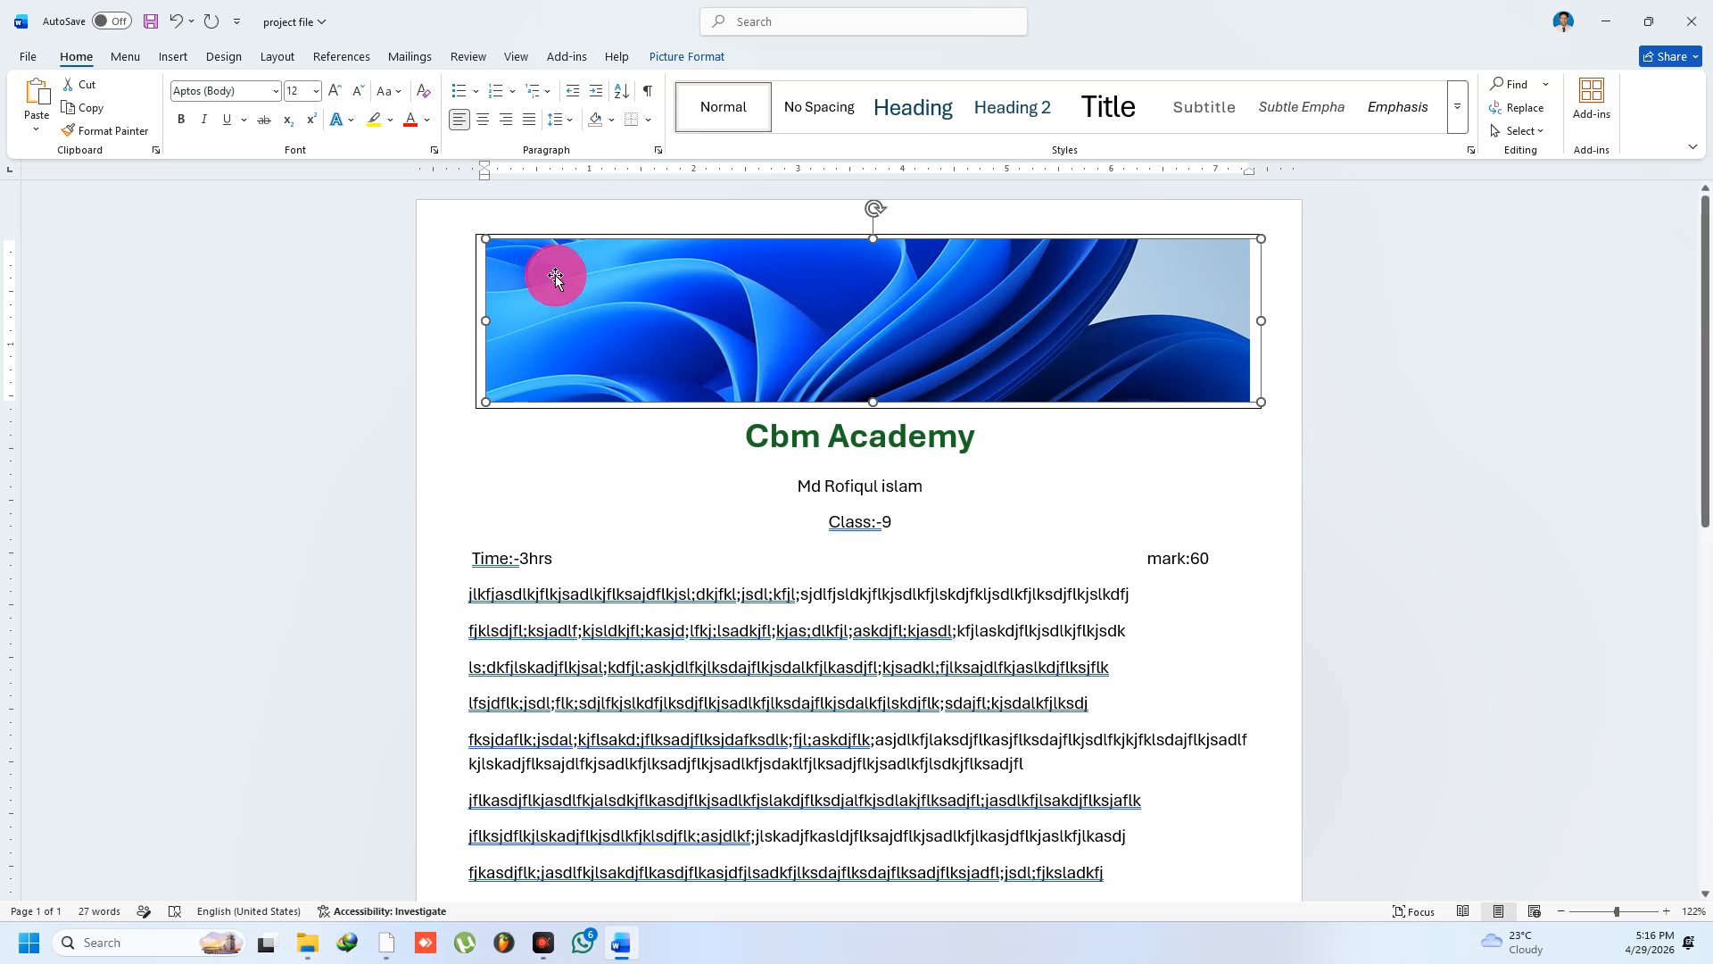
{"action": "scroll", "coordinate": [561, 408], "scroll_direction": "down", "scroll_amount": 3}
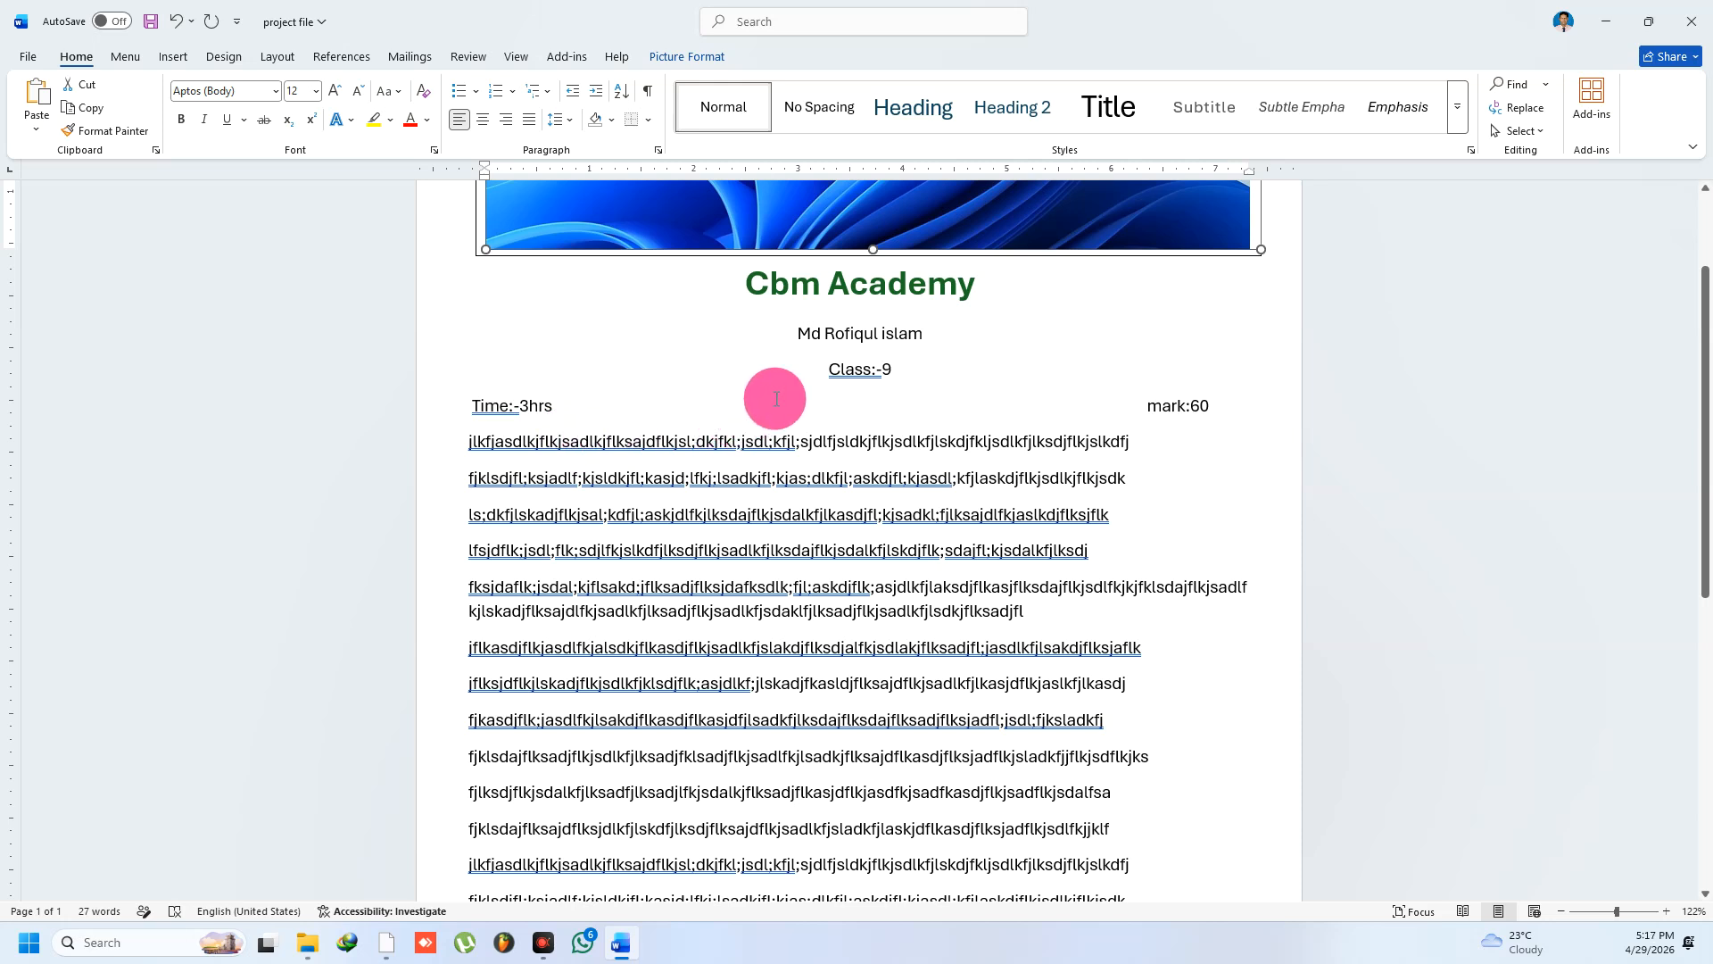
{"action": "scroll", "coordinate": [777, 399], "scroll_direction": "down", "scroll_amount": 6}
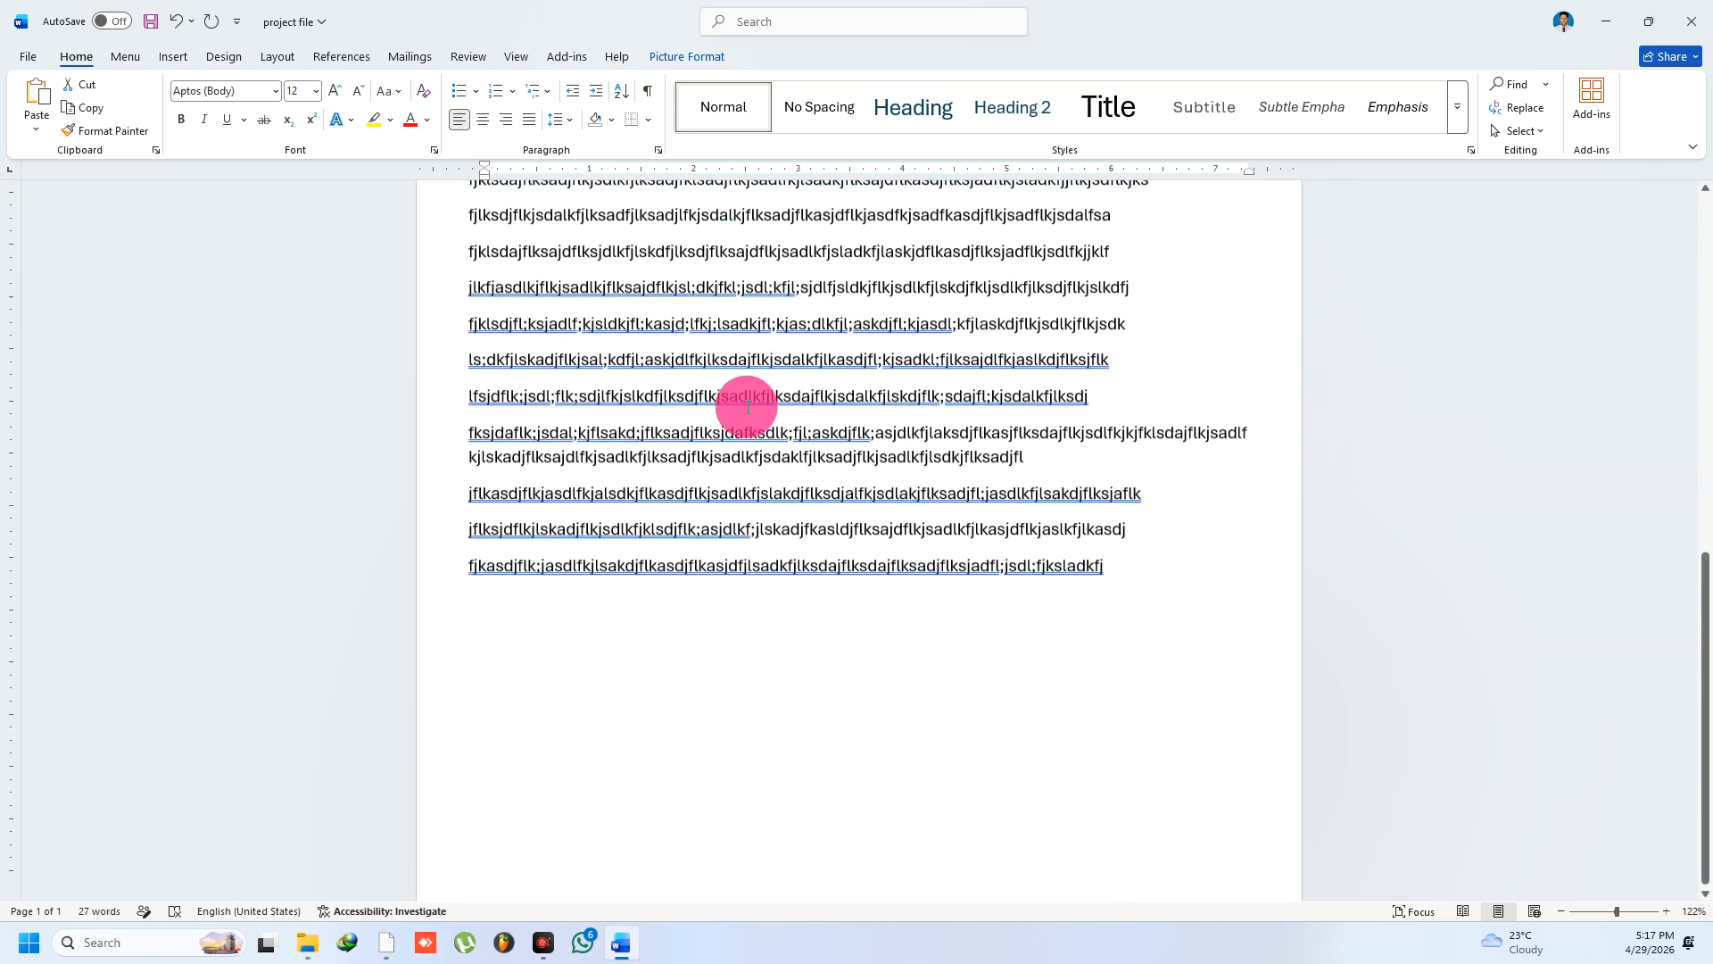
{"action": "scroll", "coordinate": [748, 406], "scroll_direction": "down", "scroll_amount": 1}
{"action": "left_click", "coordinate": [533, 616]}
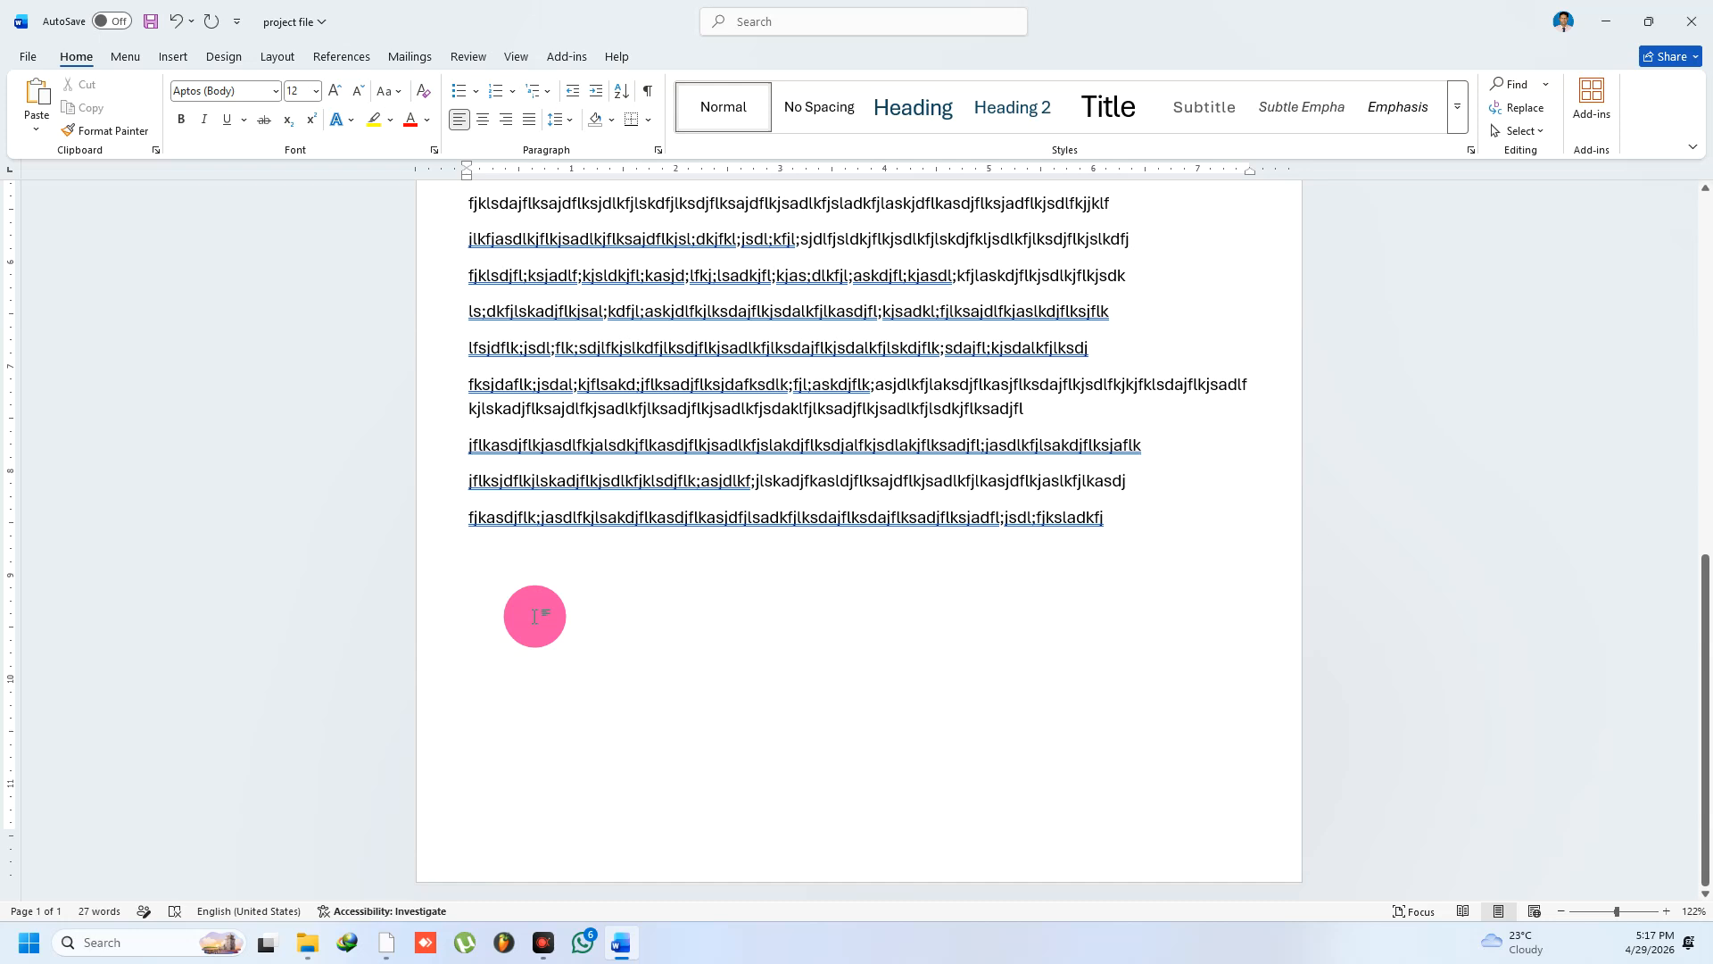
{"action": "type", "text": "nf"}
{"action": "key", "text": "BackSpace"}
{"action": "key", "text": "BackSpace"}
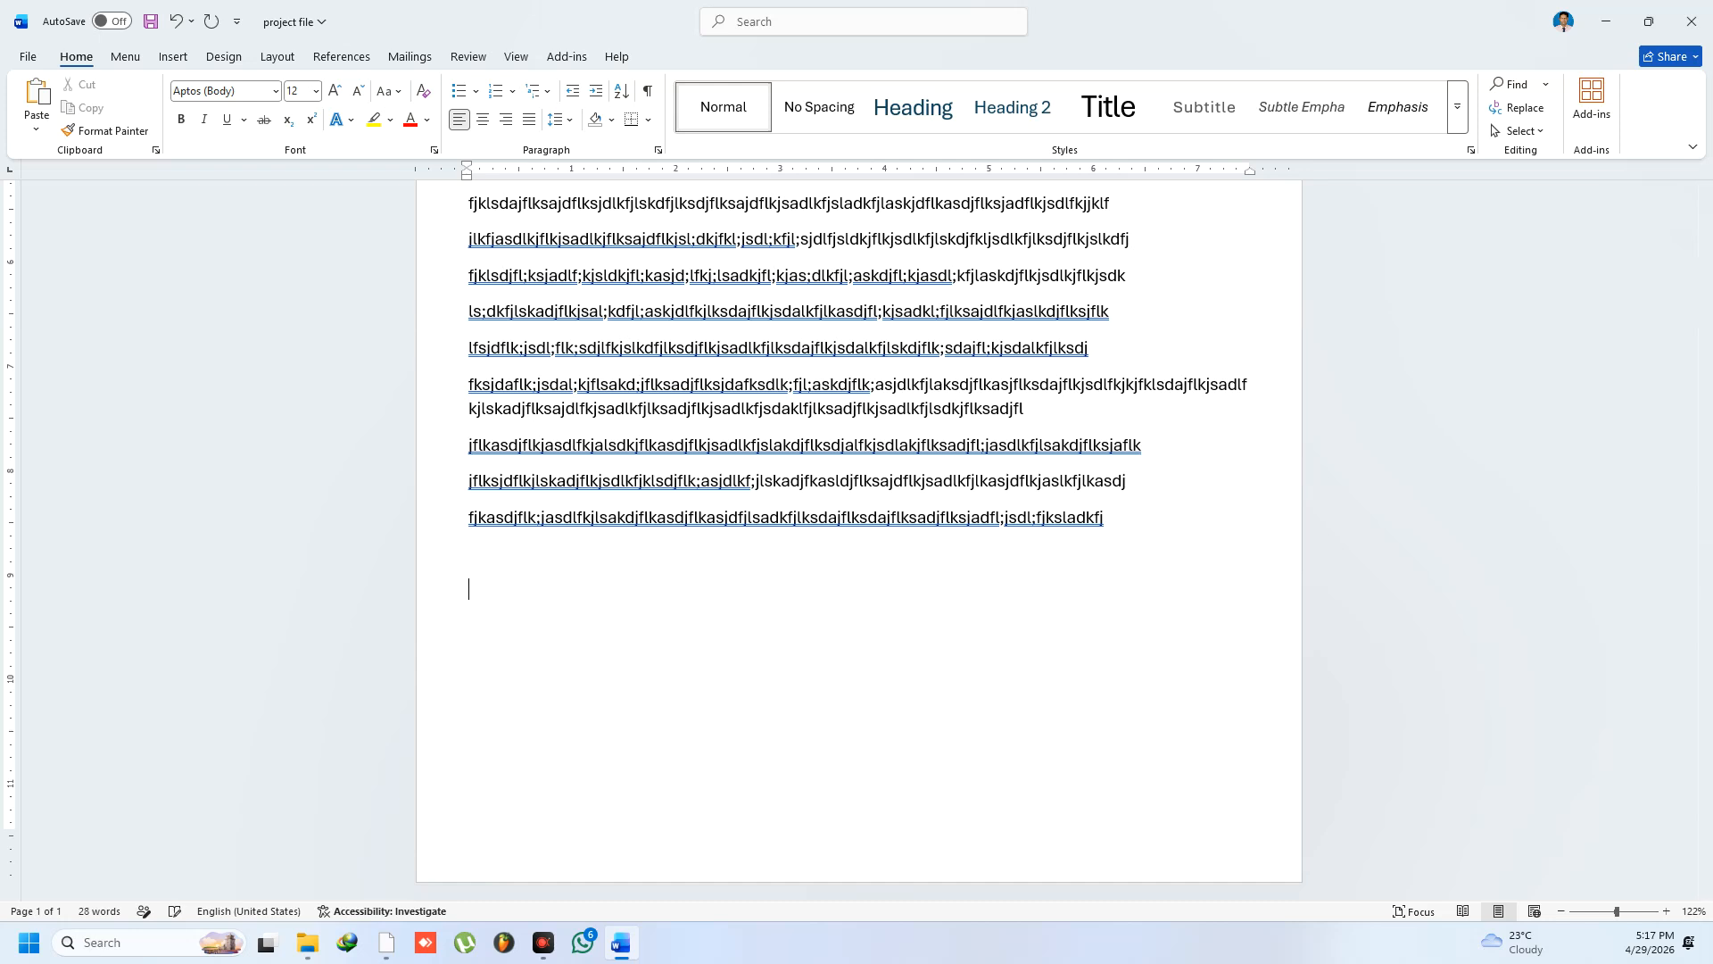
{"action": "type", "text": "সা"}
{"action": "key", "text": "BackSpace"}
{"action": "type", "text": "্বাক্ষী"}
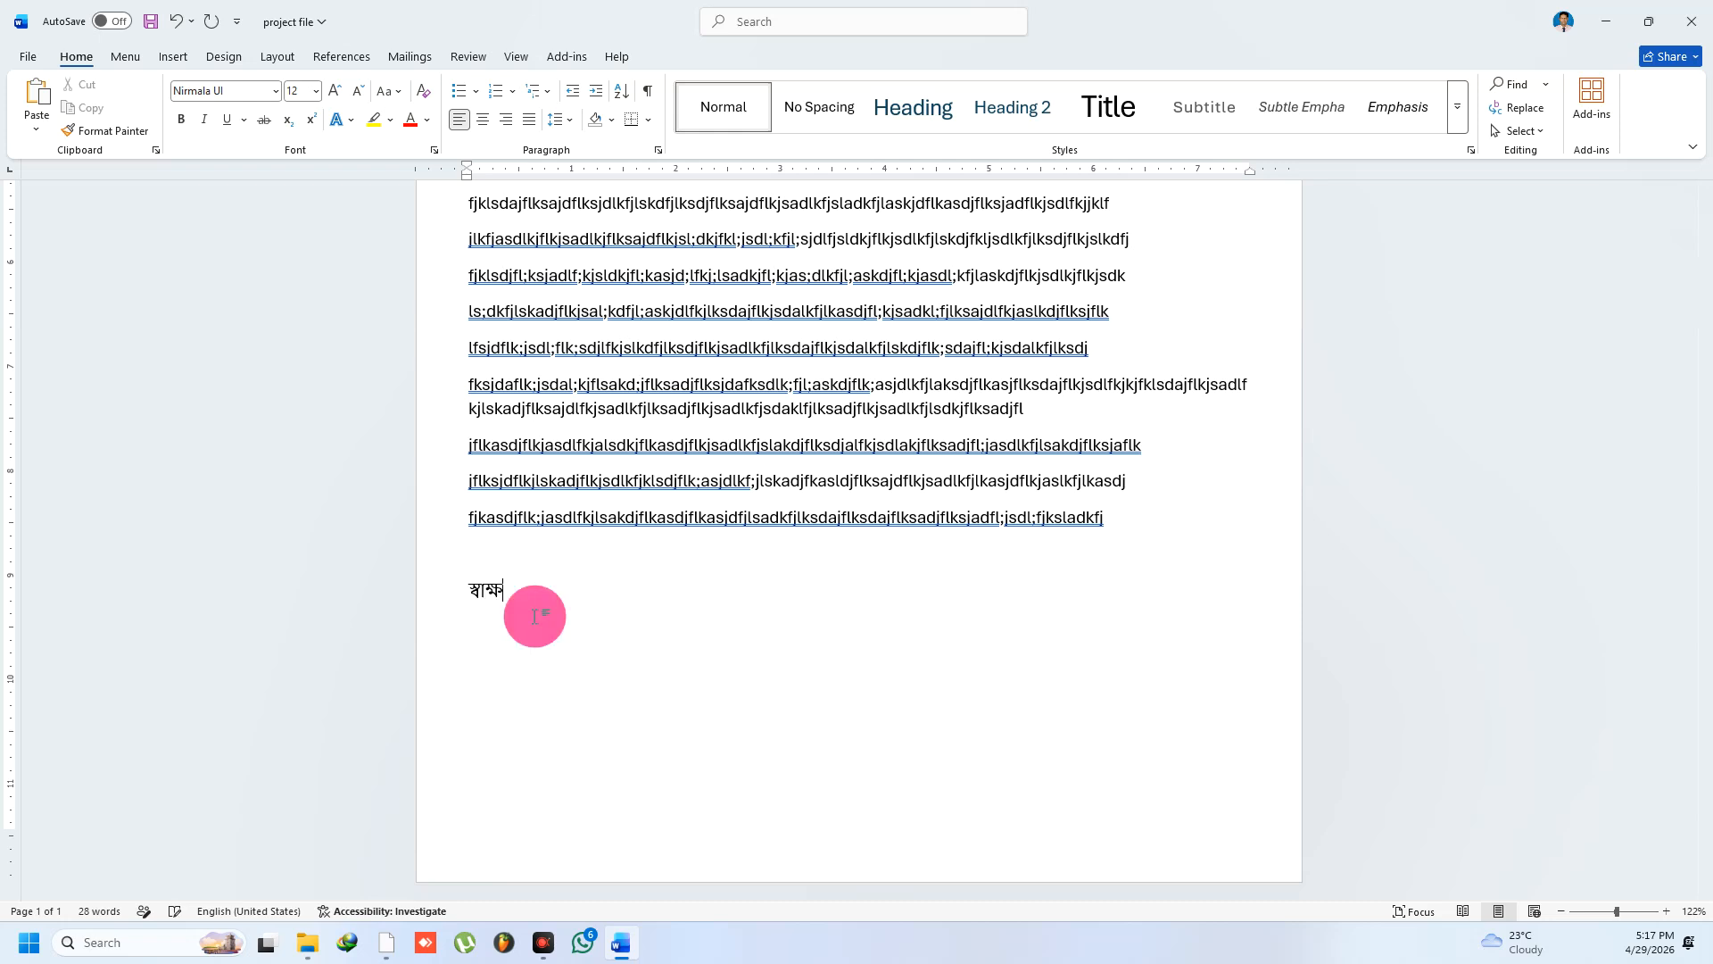
{"action": "type", "text": " গনস"}
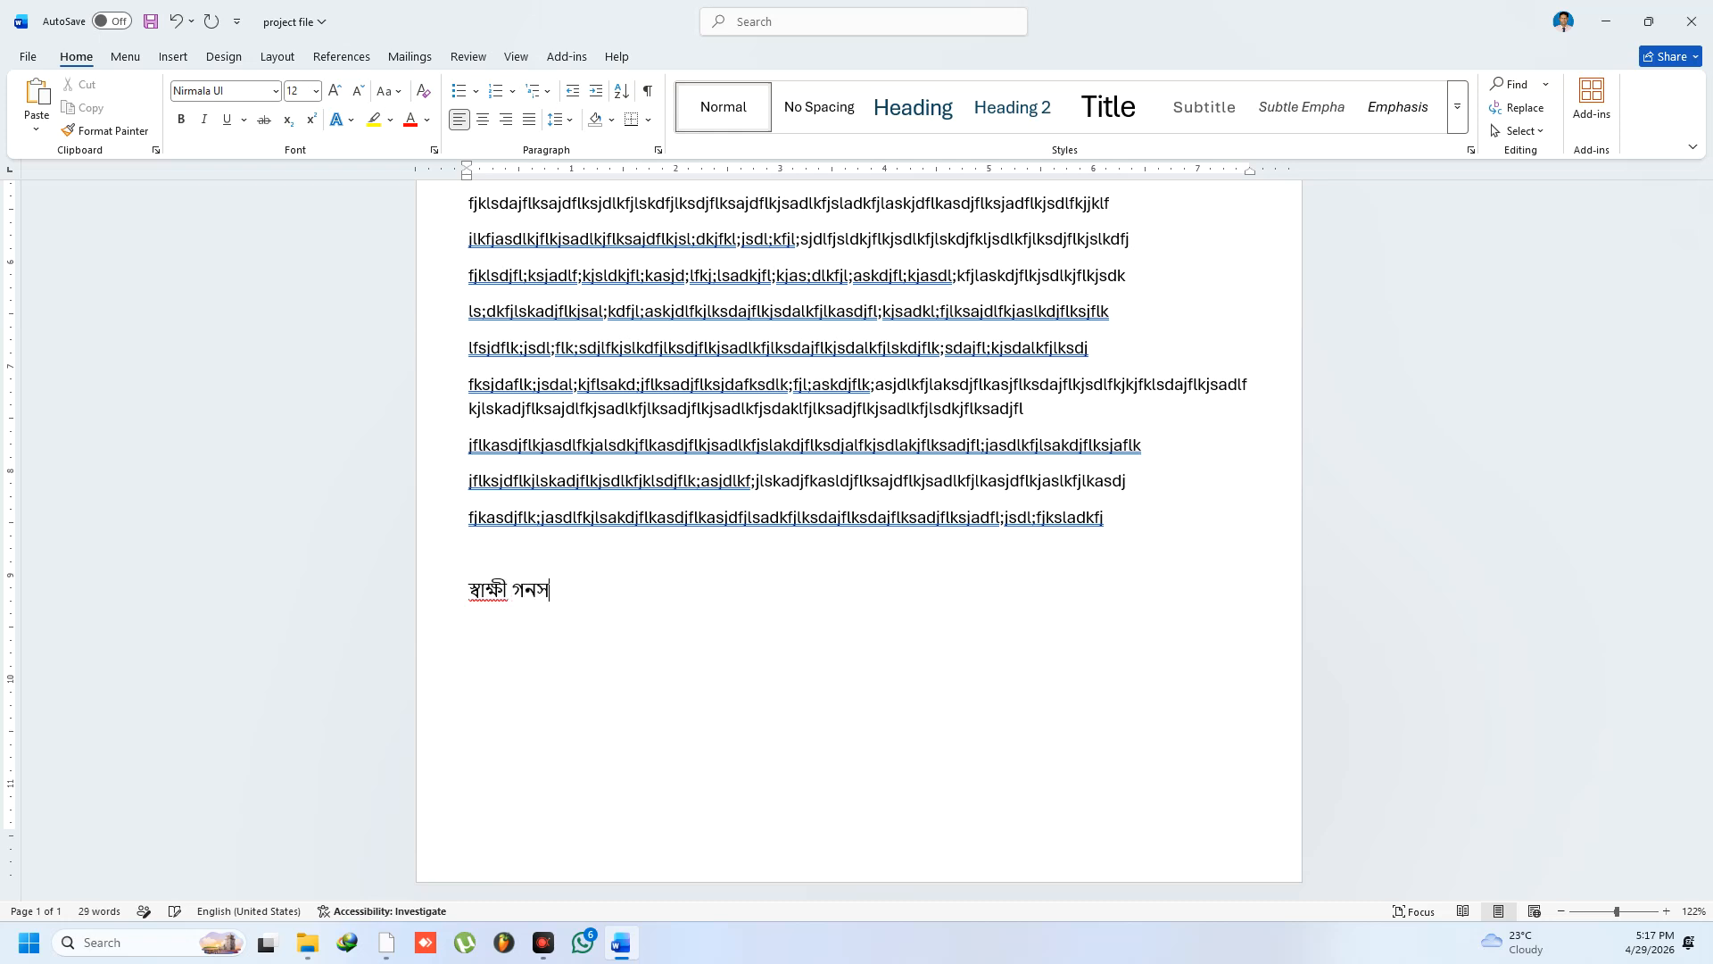
{"action": "key", "text": "BackSpace"}
{"action": "type", "text": ":"}
Add three dotted signature lines numbered ১।, ২। and ৩। beneath the heading "স্বাক্ষী গন:"
{"action": "key", "text": "Return"}
{"action": "type", "text": "১।....................."}
{"action": "key", "text": "Return"}
{"action": "type", "text": "২।...................... ৩।........................"}
{"action": "double_click", "coordinate": [544, 632]}
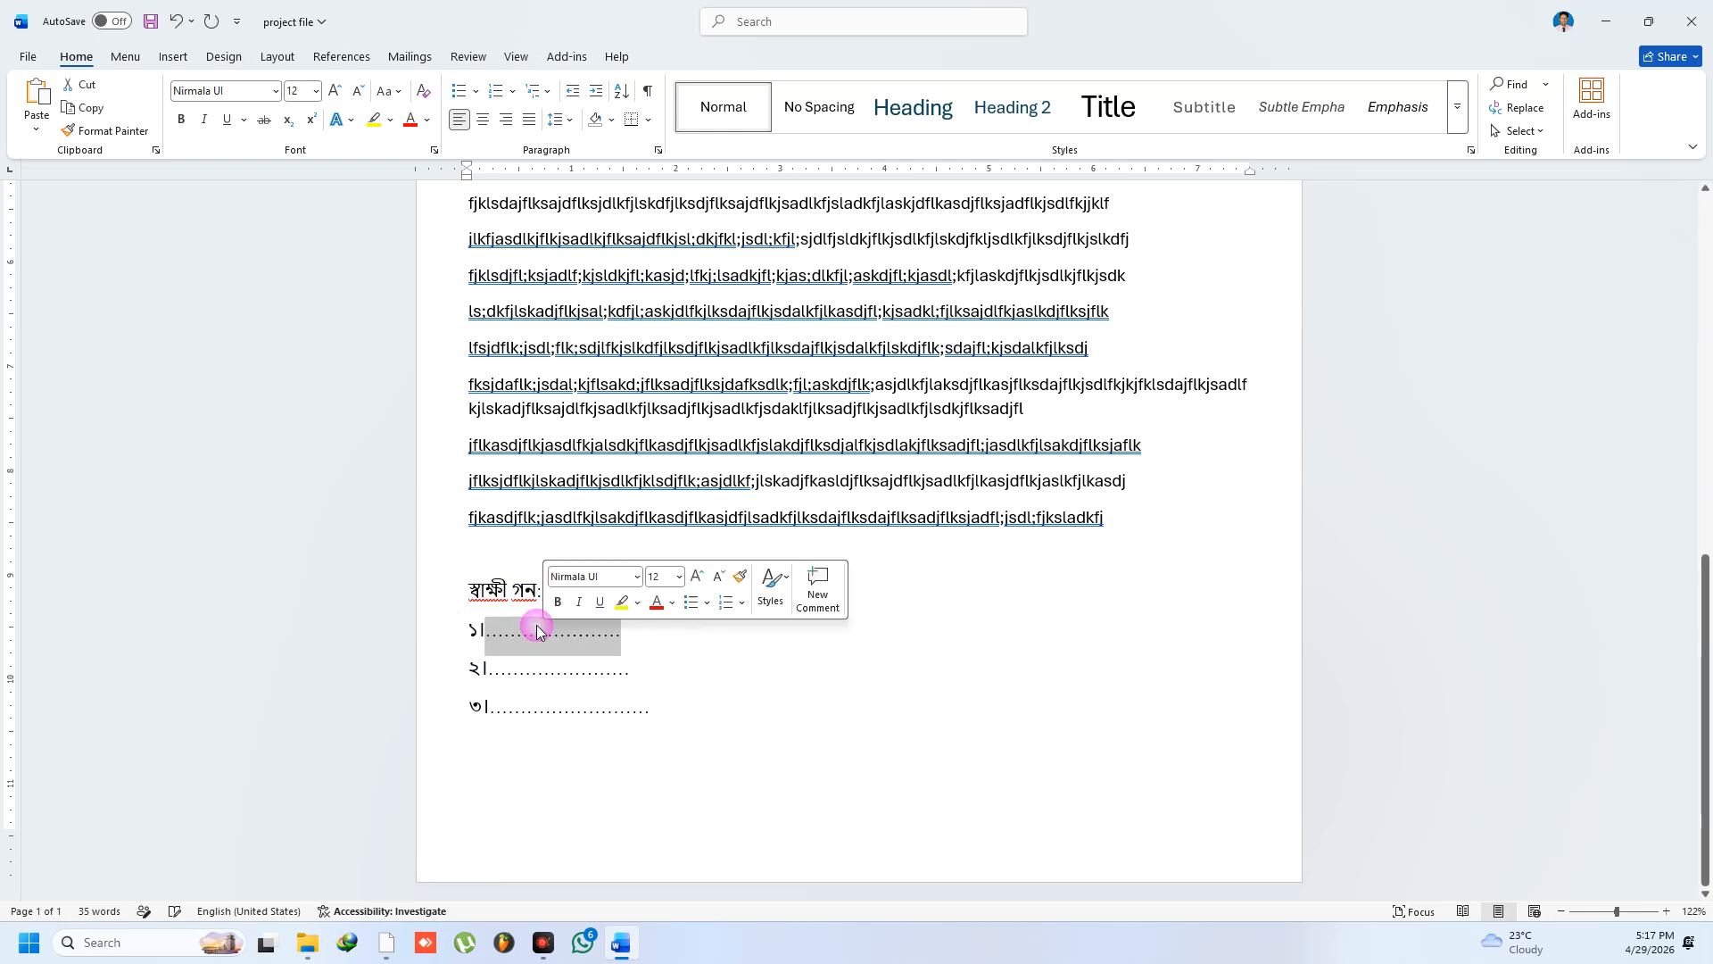
{"action": "left_click", "coordinate": [548, 668]}
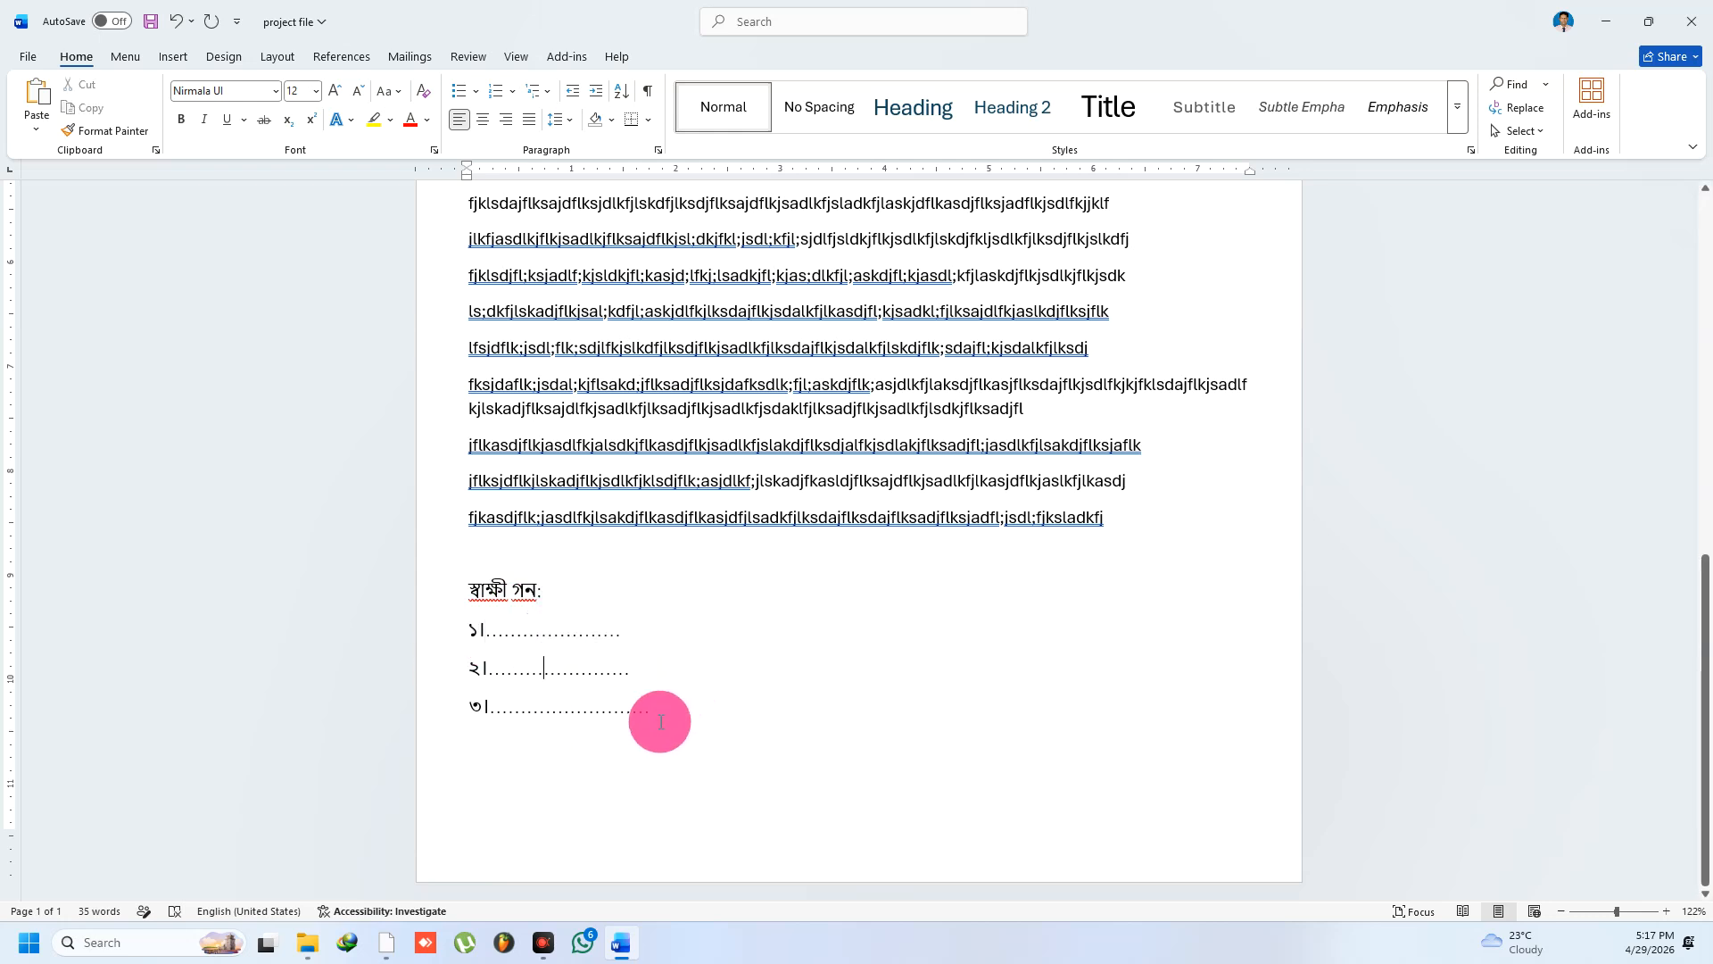
Enter the date text "তারিখ:-২৯-০৪-২০২৬" towards the right margin on the same line as signature line ৩।
{"action": "scroll", "coordinate": [799, 470], "scroll_direction": "up", "scroll_amount": 5}
{"action": "scroll", "coordinate": [778, 230], "scroll_direction": "up", "scroll_amount": 4}
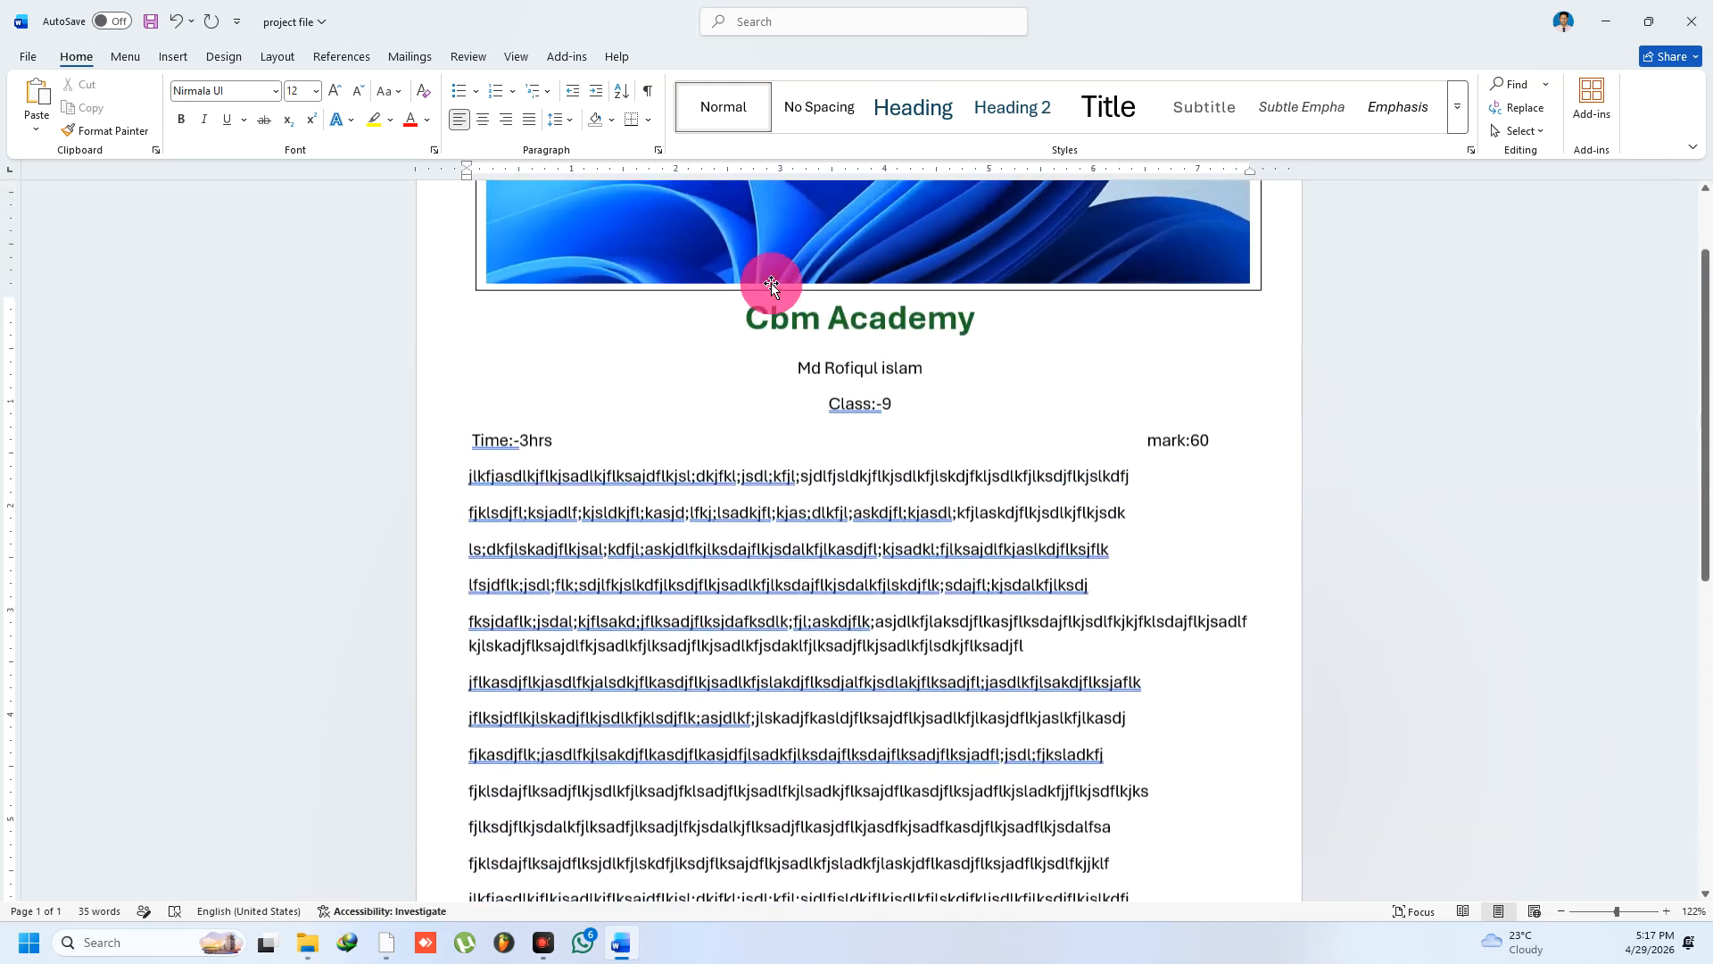
{"action": "scroll", "coordinate": [646, 412], "scroll_direction": "down", "scroll_amount": 9}
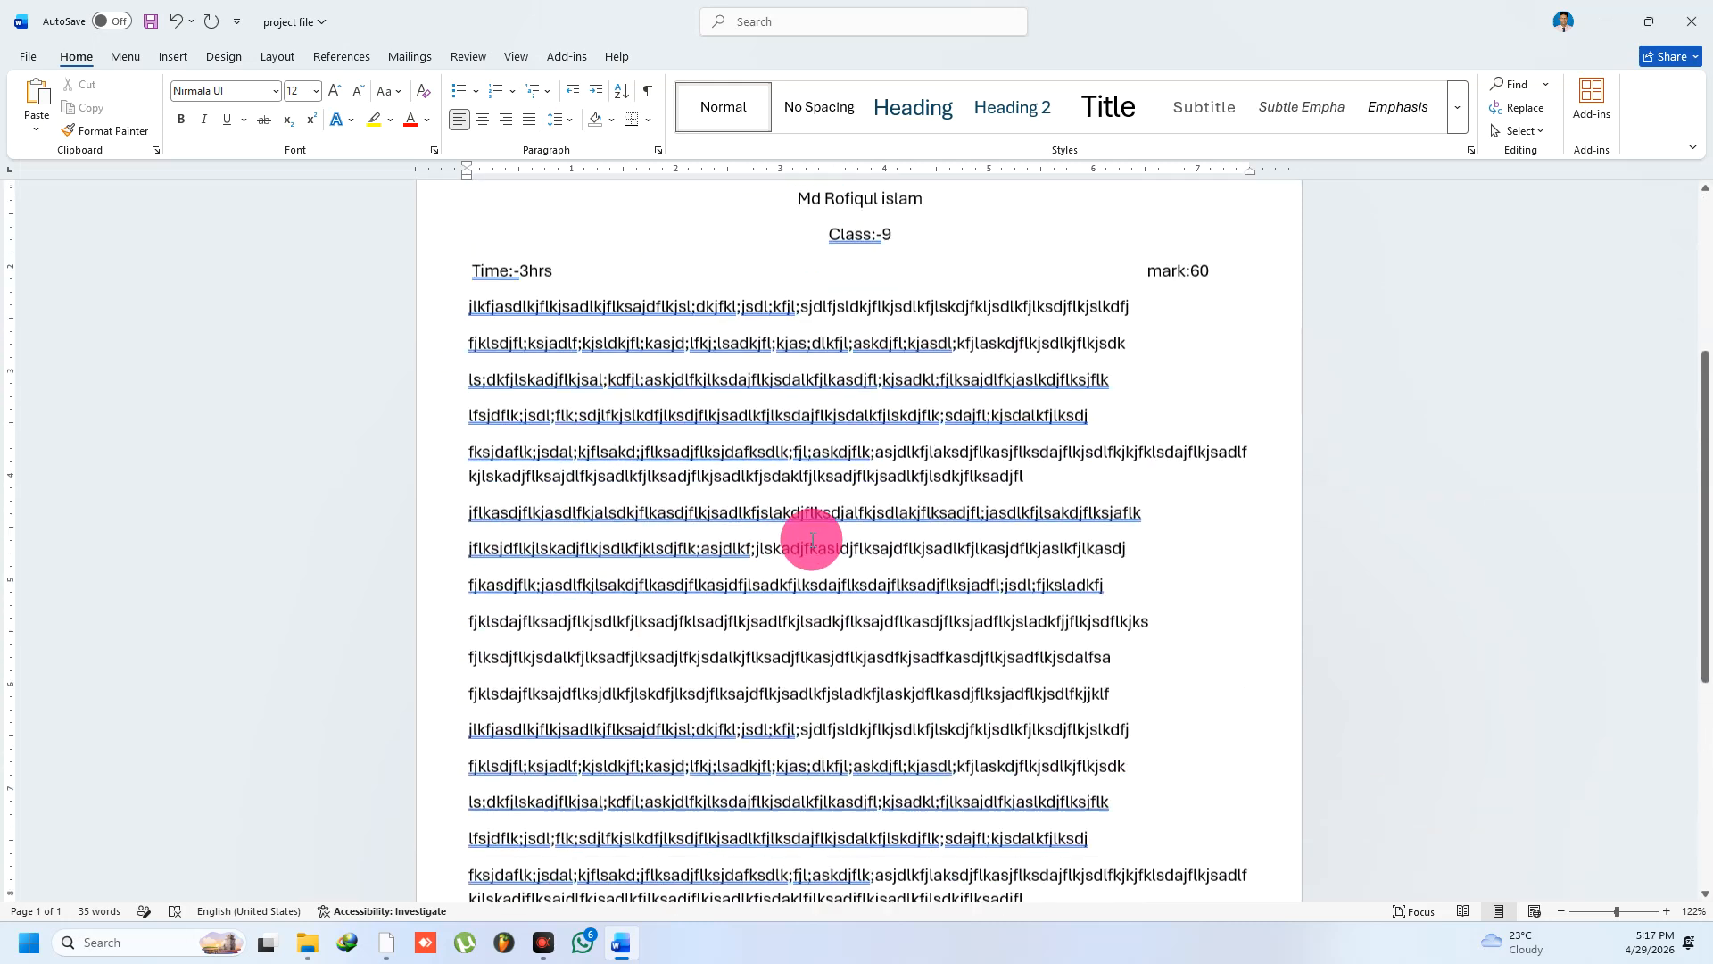
{"action": "left_click", "coordinate": [977, 759]}
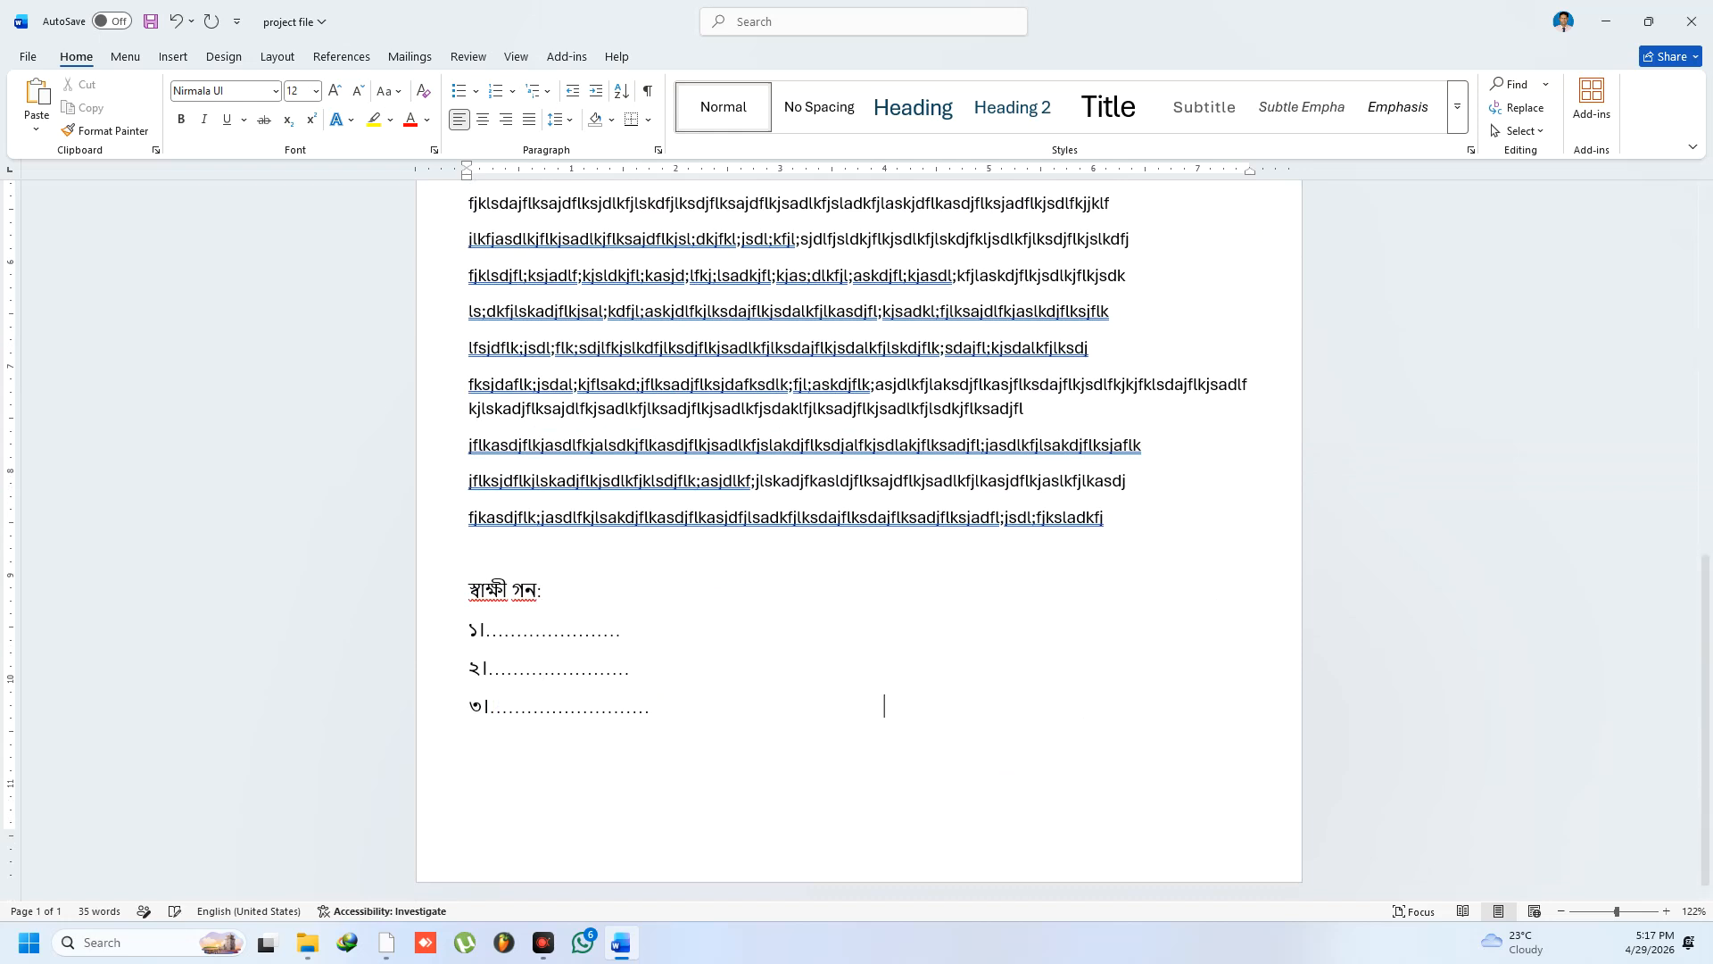
{"action": "left_click", "coordinate": [1025, 728]}
{"action": "left_click", "coordinate": [1025, 728]}
{"action": "type", "text": "থা"}
{"action": "key", "text": "BackSpace"}
{"action": "key", "text": "BackSpace"}
{"action": "type", "text": "তারি"}
{"action": "left_click", "coordinate": [1025, 730]}
{"action": "type", "text": "খ:-১৫"}
{"action": "key", "text": "BackSpace"}
{"action": "key", "text": "BackSpace"}
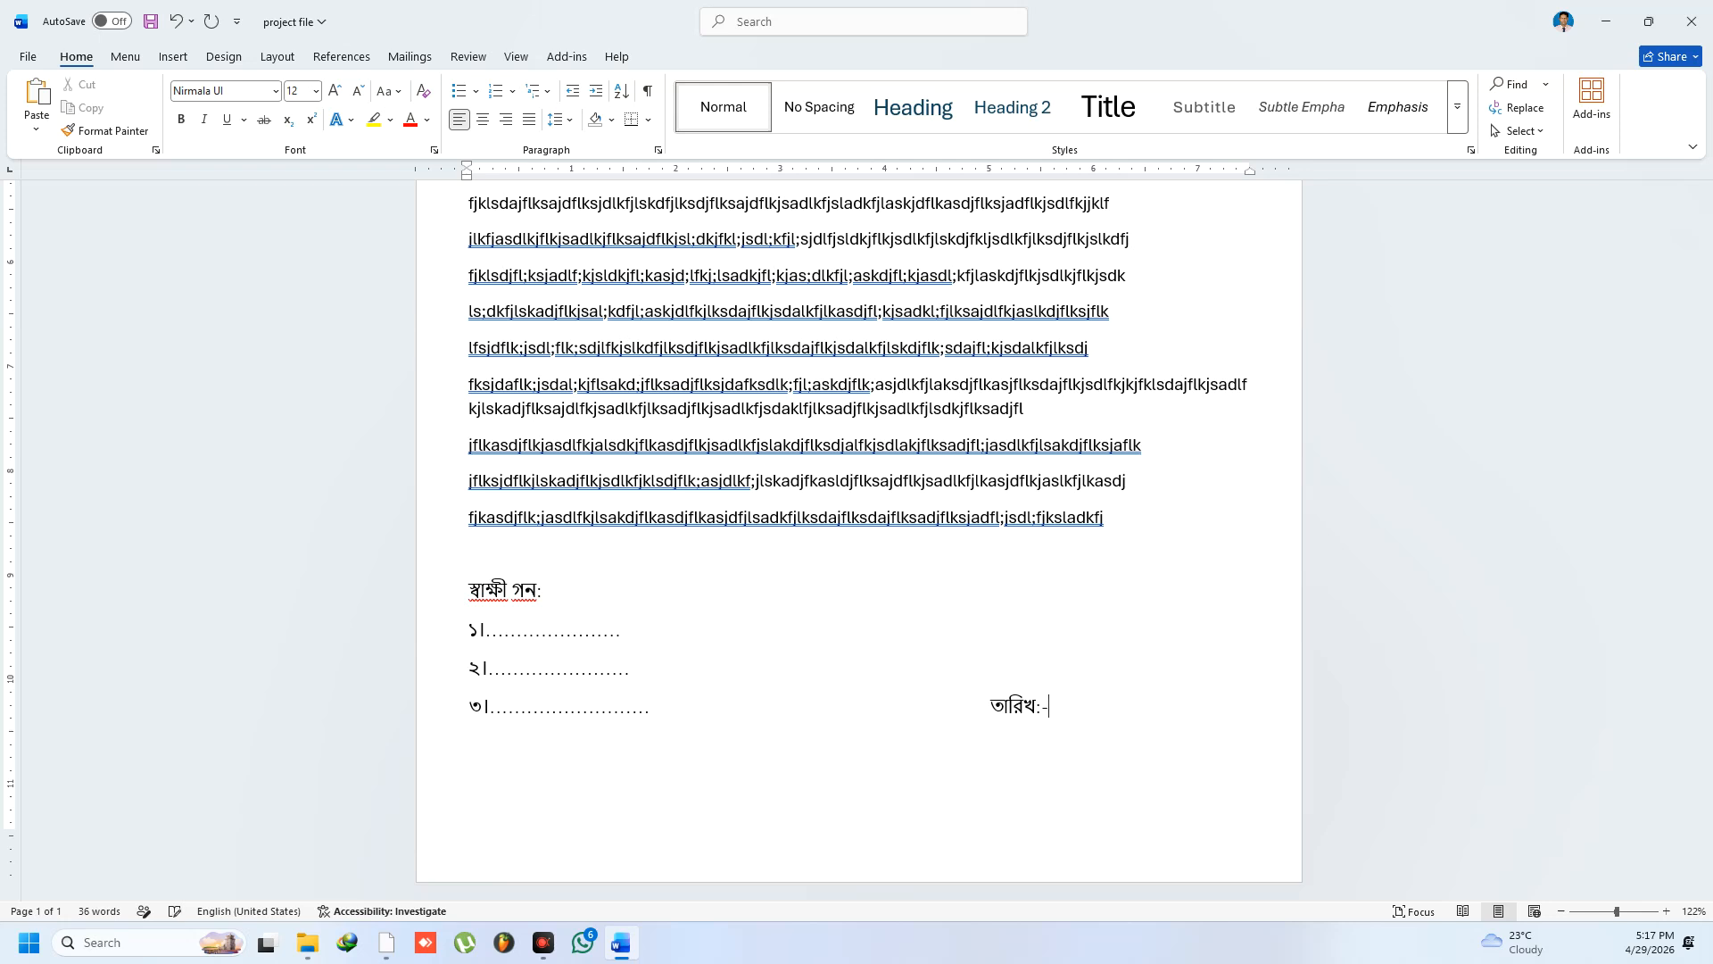
{"action": "type", "text": "২৯-০৪-২০২৬"}
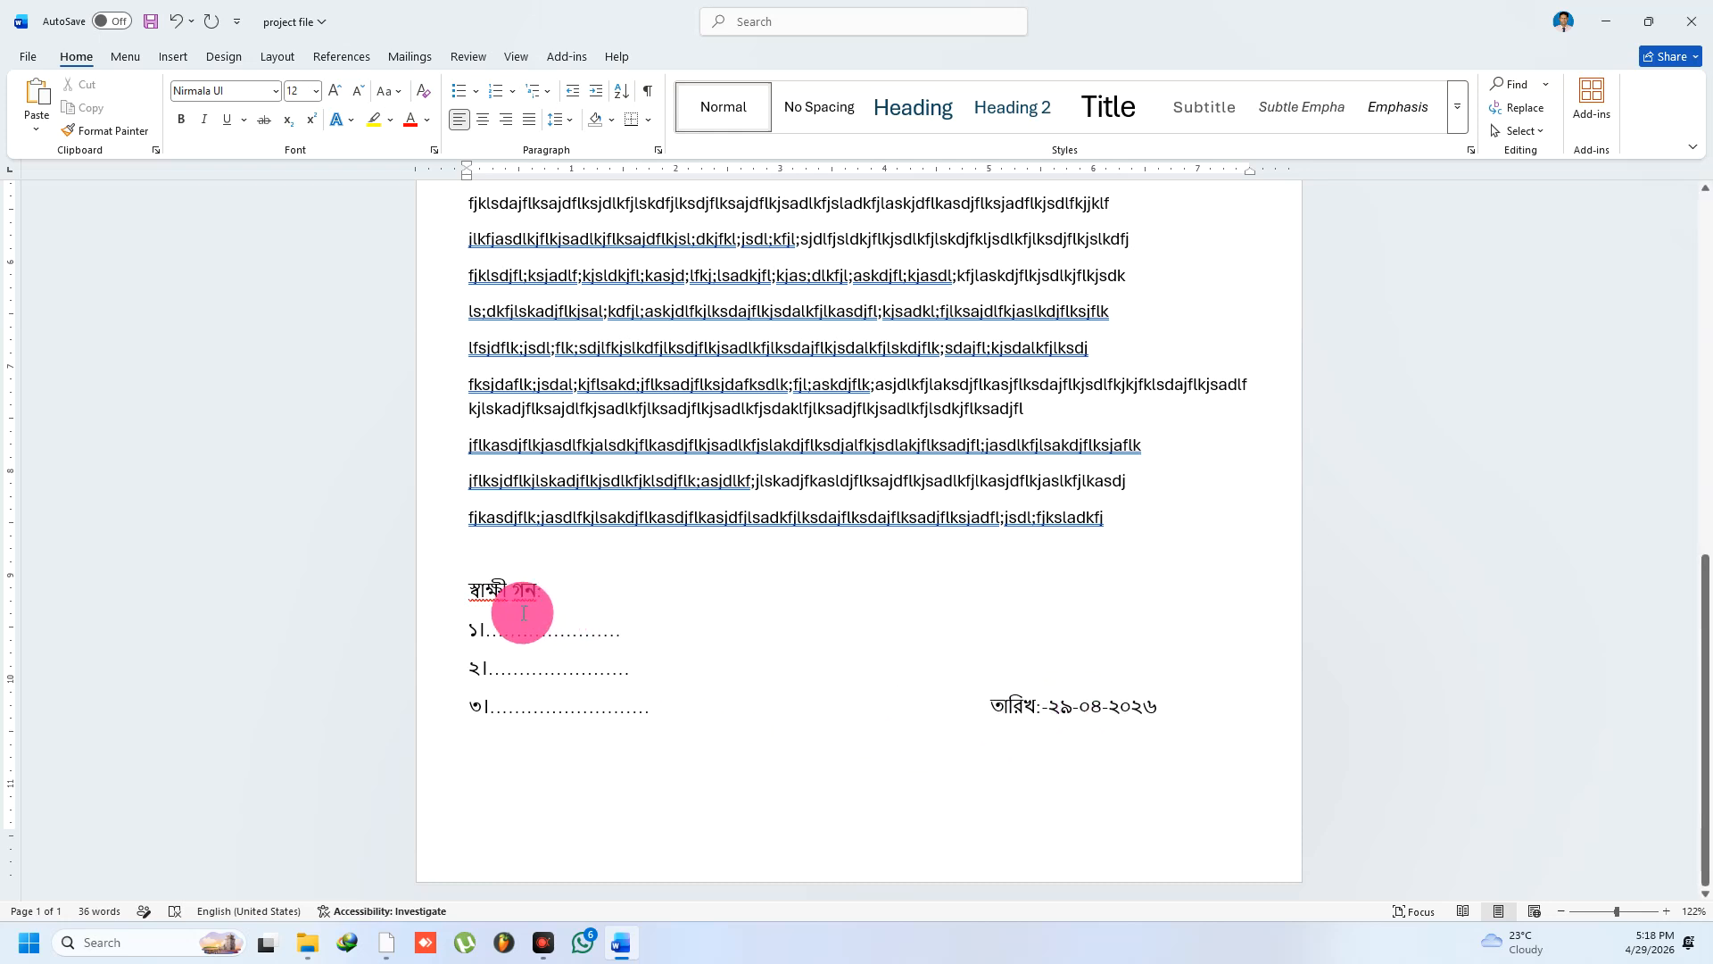
Review the page layout from the banner picture and title down to the signature lines and the date
{"action": "scroll", "coordinate": [743, 645], "scroll_direction": "up", "scroll_amount": 2}
{"action": "scroll", "coordinate": [743, 645], "scroll_direction": "up", "scroll_amount": 4}
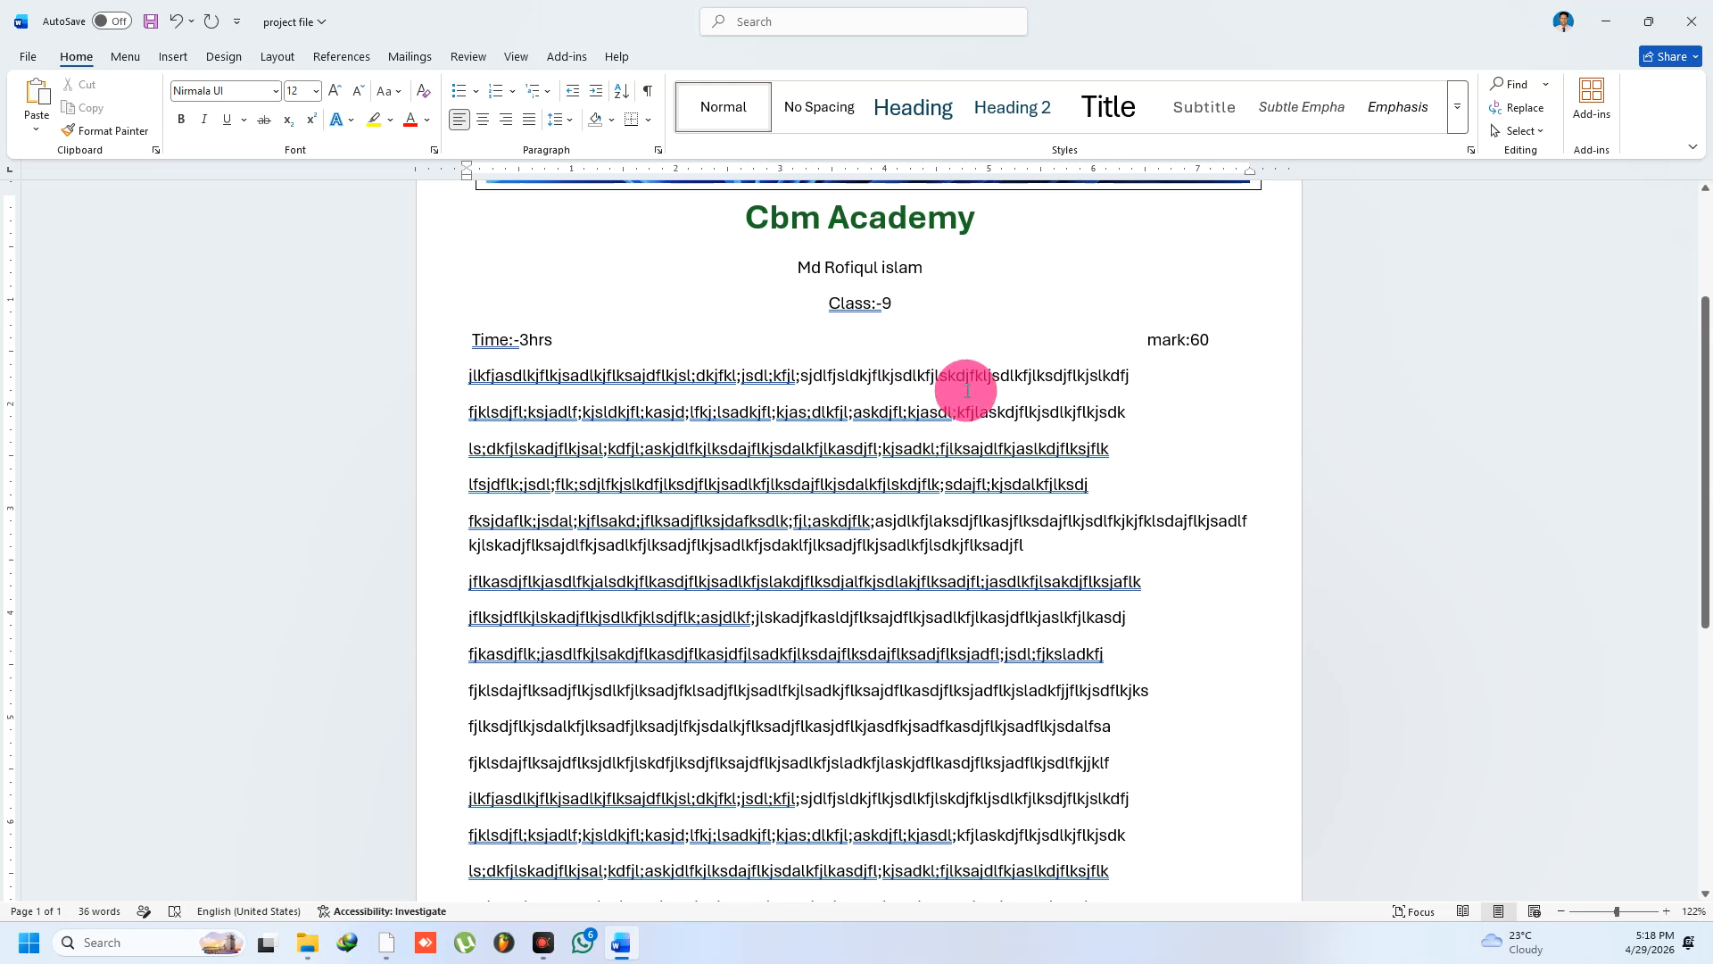
{"action": "scroll", "coordinate": [839, 535], "scroll_direction": "down", "scroll_amount": 2}
{"action": "scroll", "coordinate": [834, 509], "scroll_direction": "down", "scroll_amount": 5}
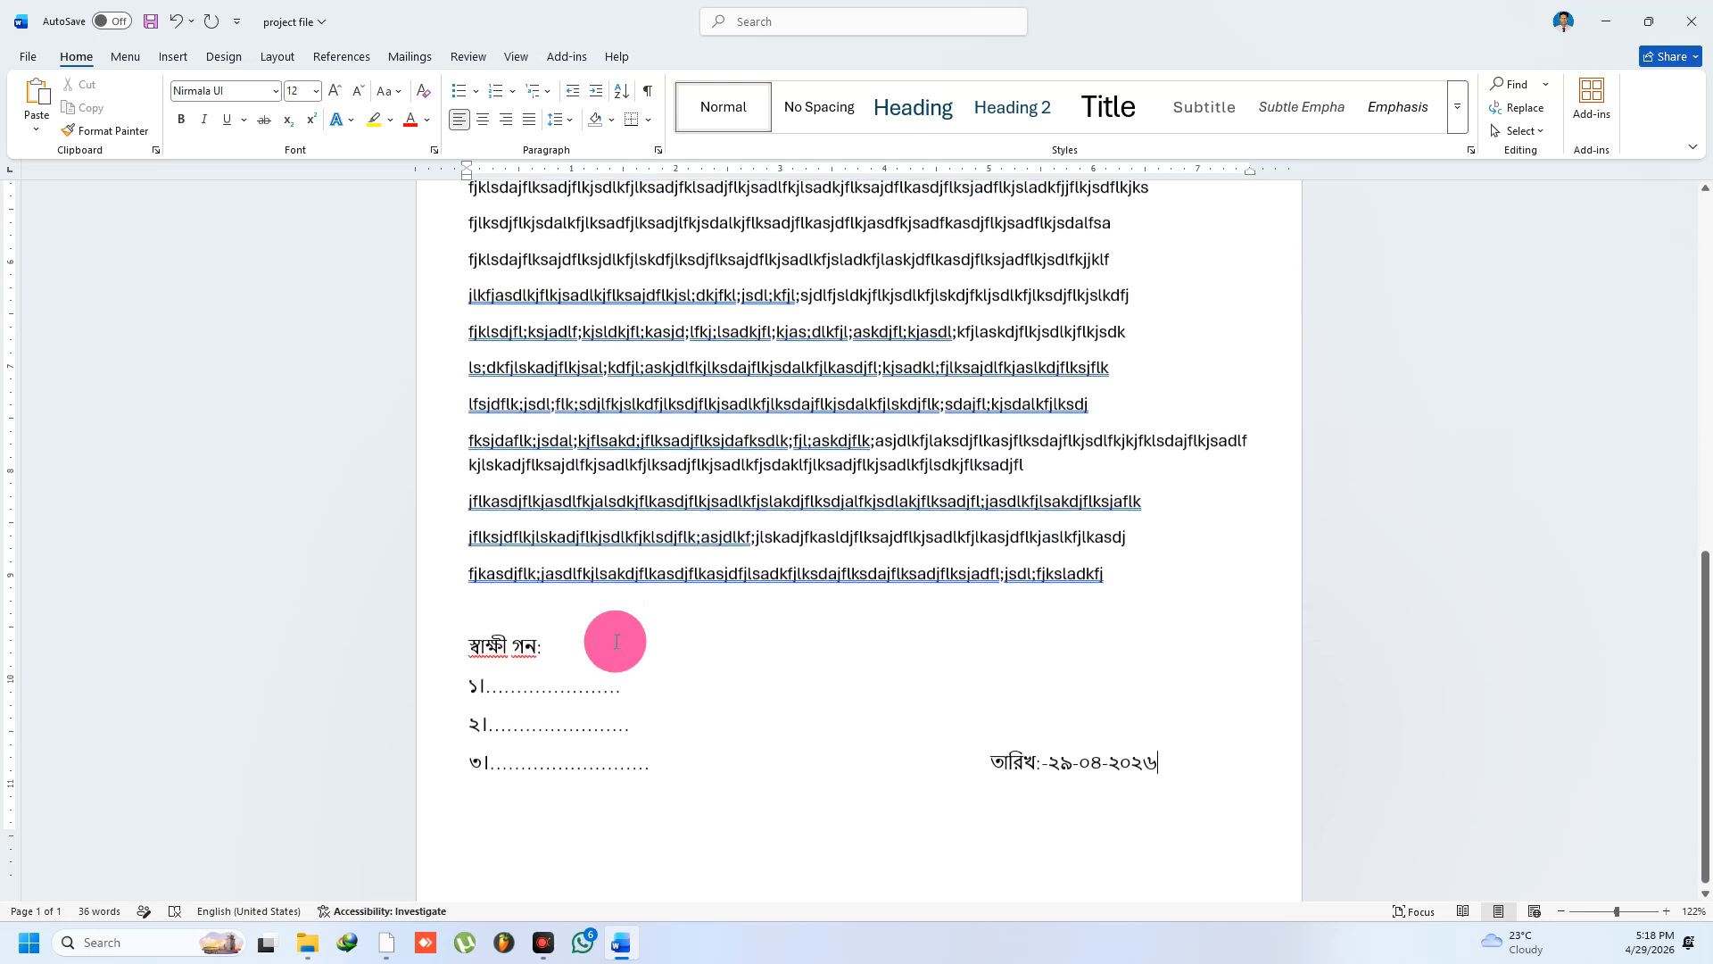
{"action": "scroll", "coordinate": [1082, 708], "scroll_direction": "up", "scroll_amount": 5}
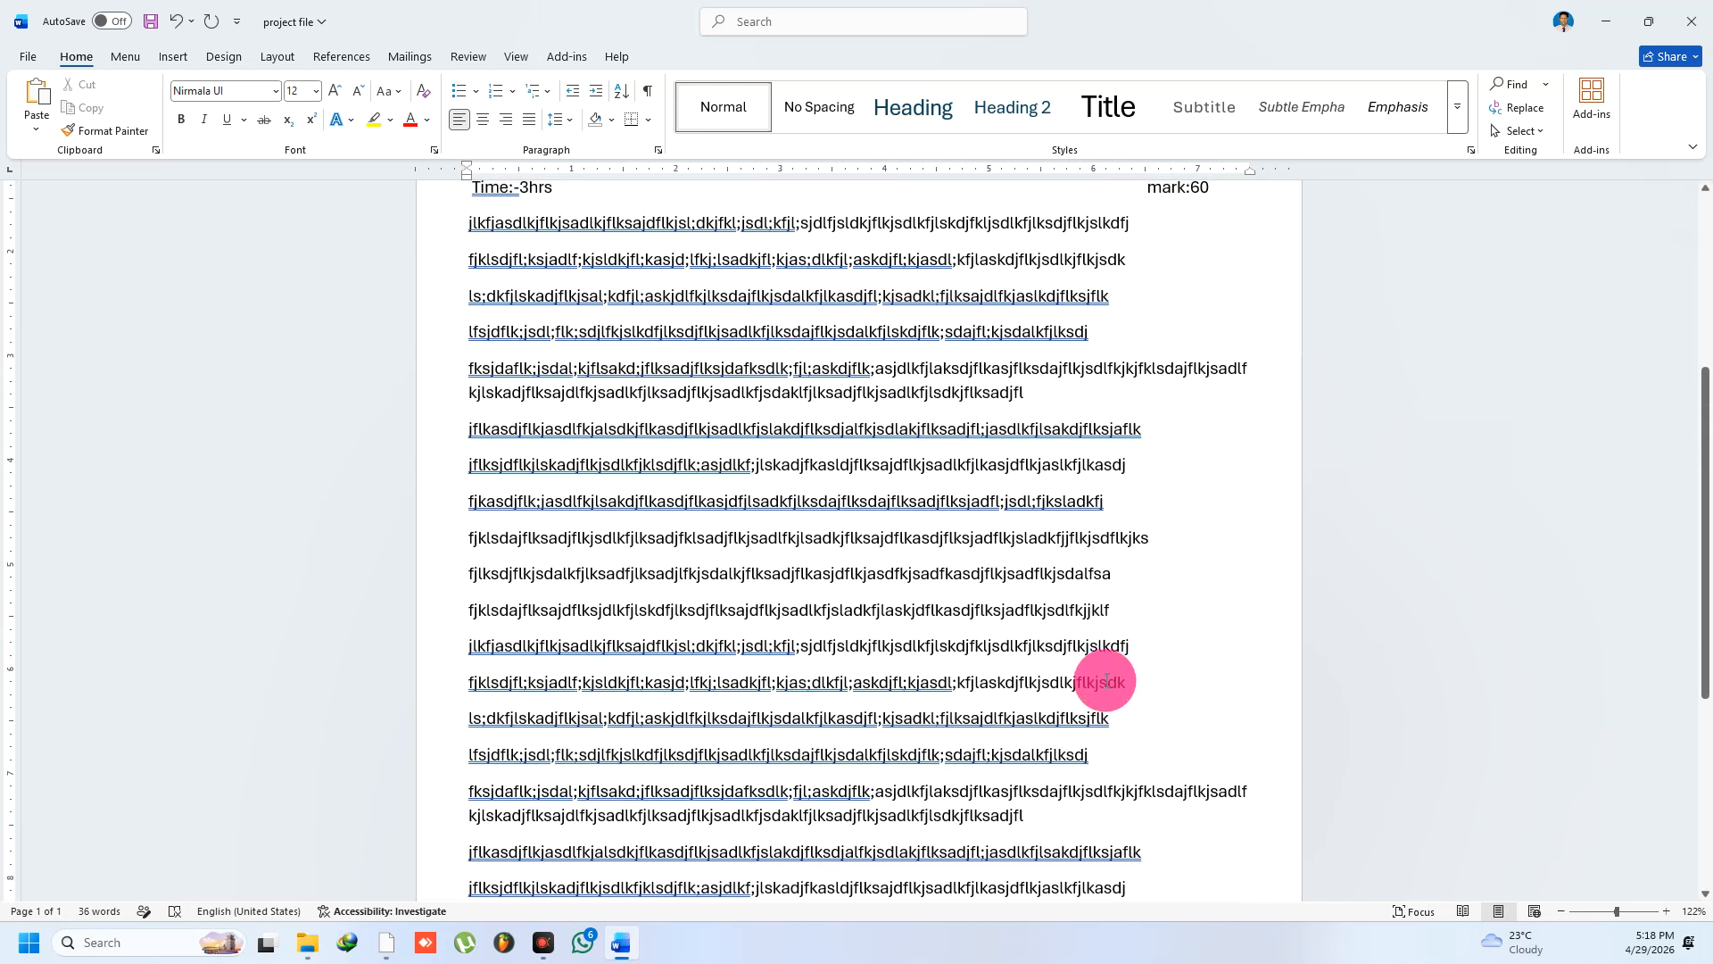
{"action": "scroll", "coordinate": [1107, 678], "scroll_direction": "up", "scroll_amount": 1}
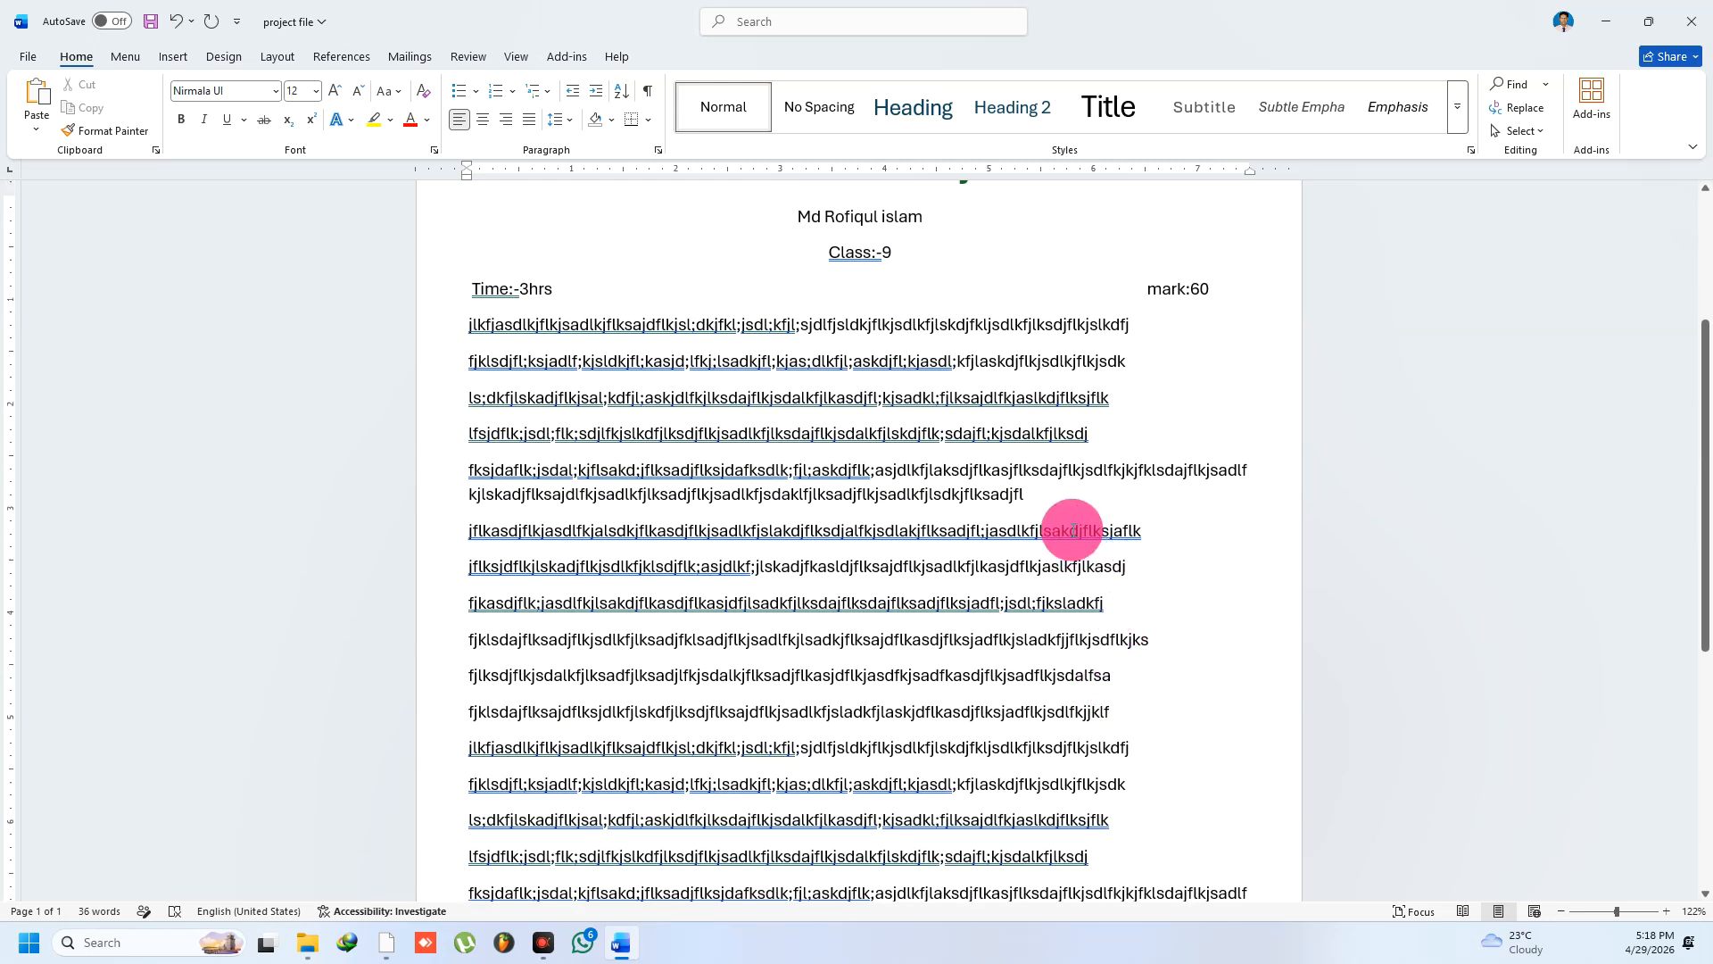
{"action": "scroll", "coordinate": [1071, 528], "scroll_direction": "up", "scroll_amount": 3}
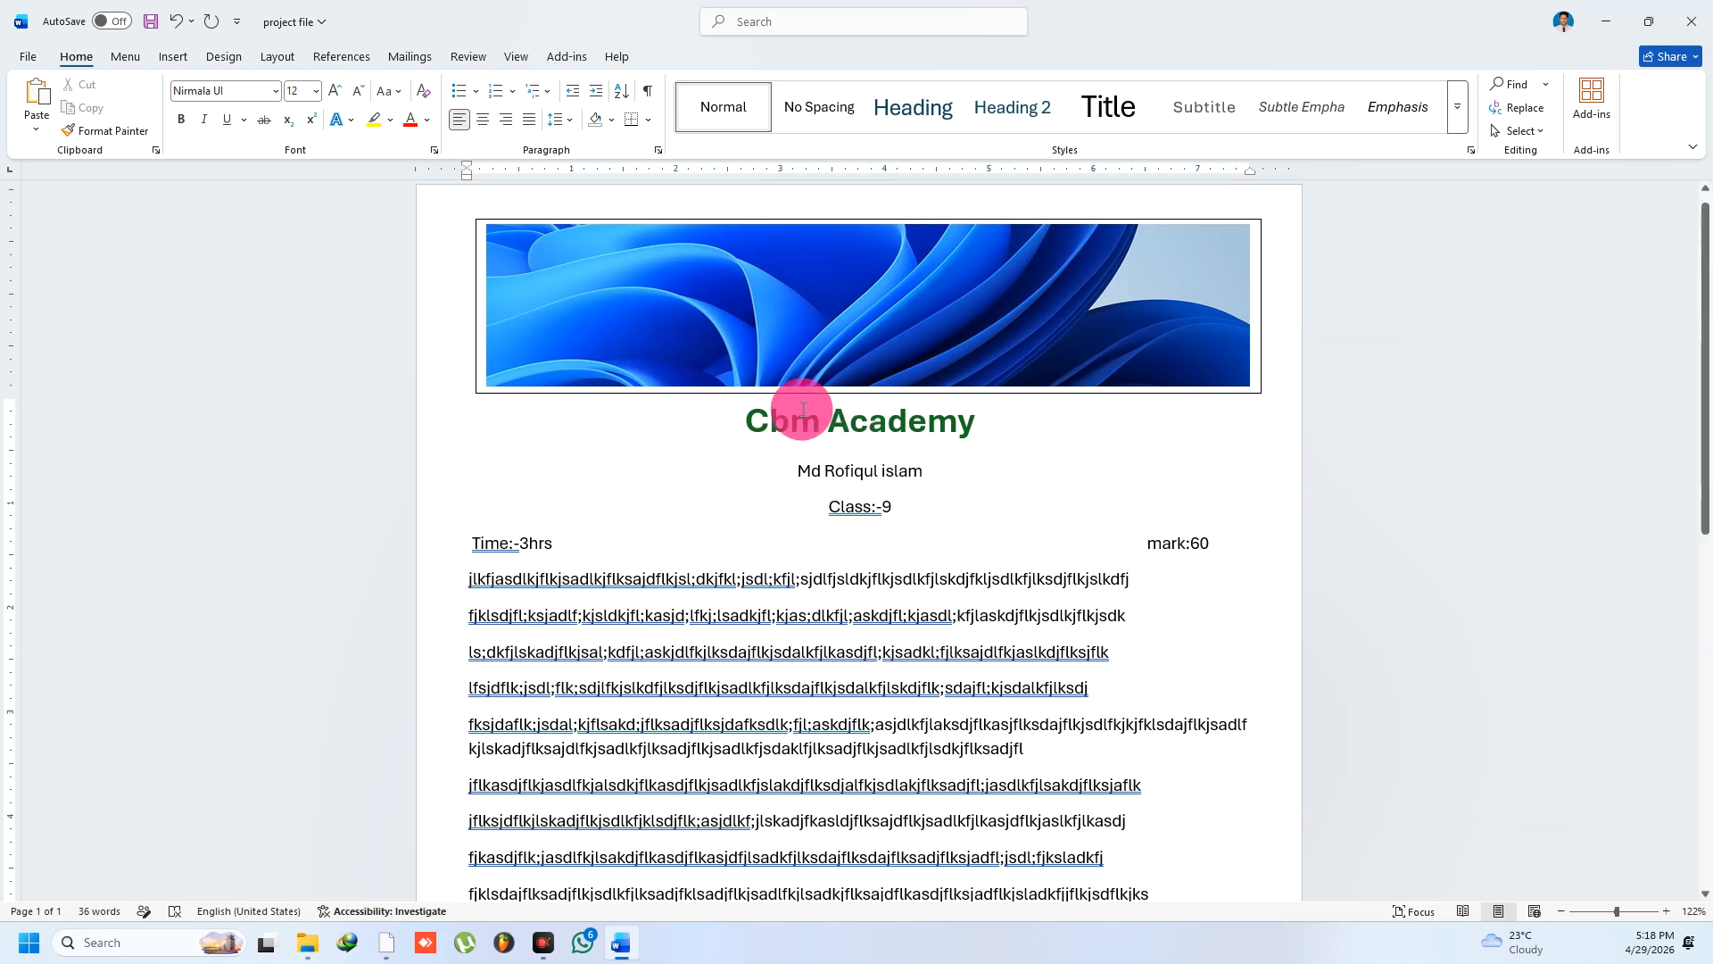
{"action": "scroll", "coordinate": [419, 258], "scroll_direction": "up", "scroll_amount": 1}
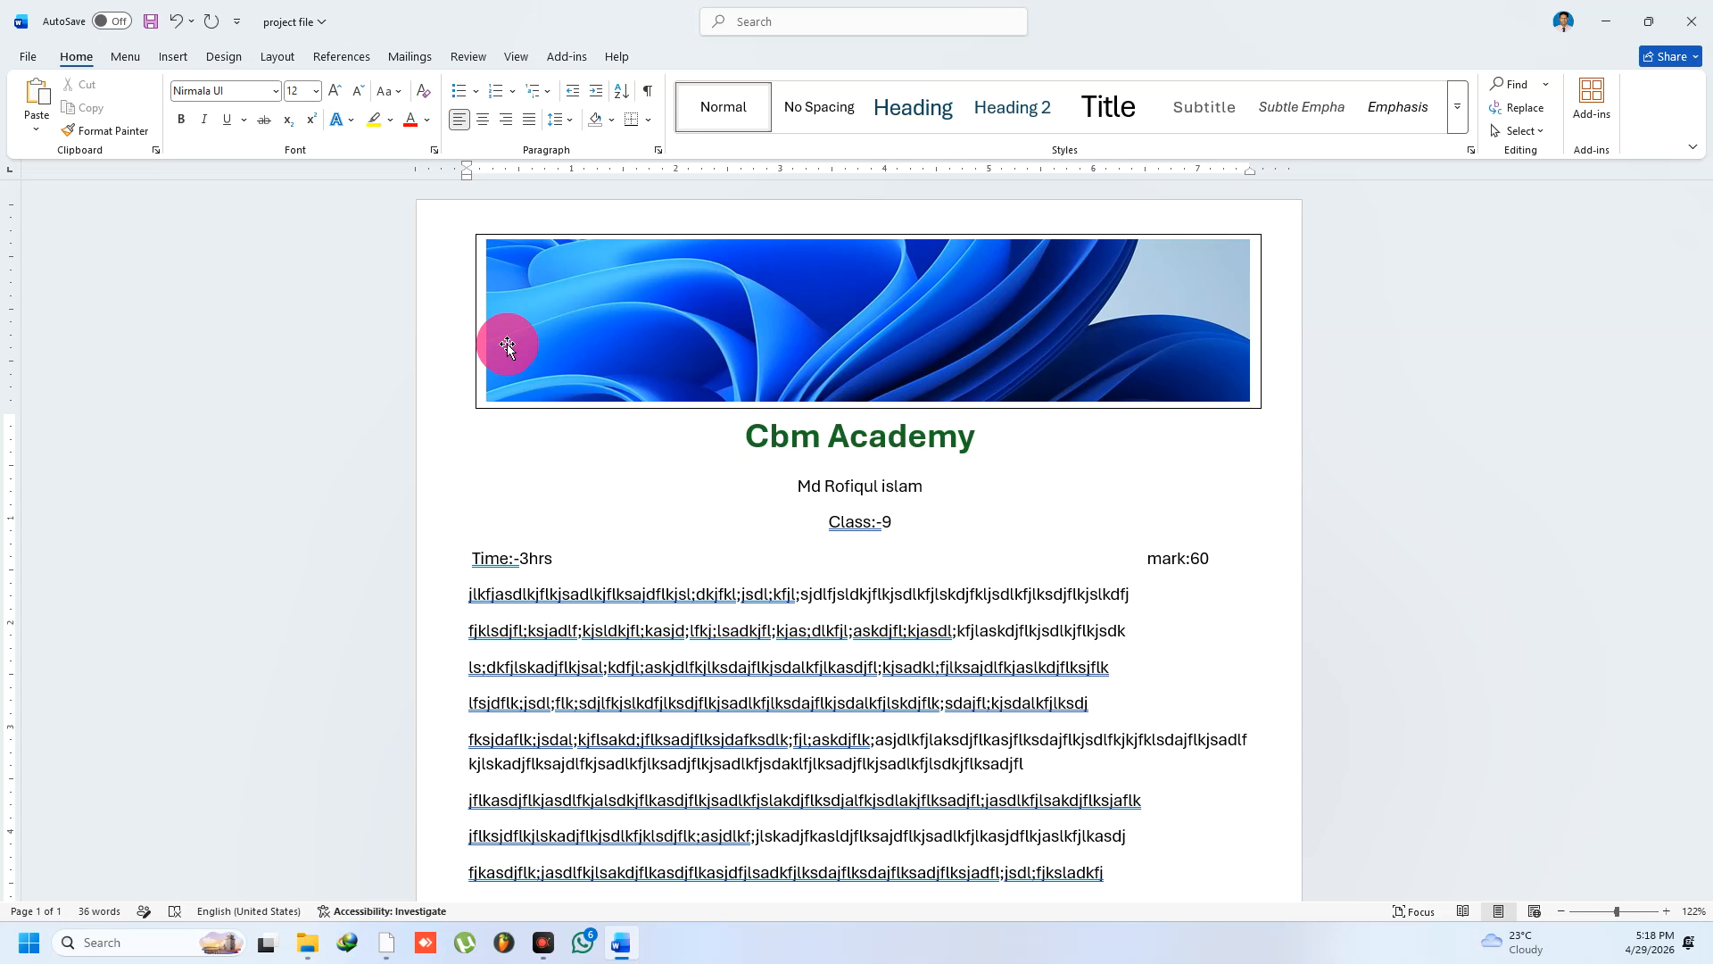
{"action": "left_click", "coordinate": [837, 437]}
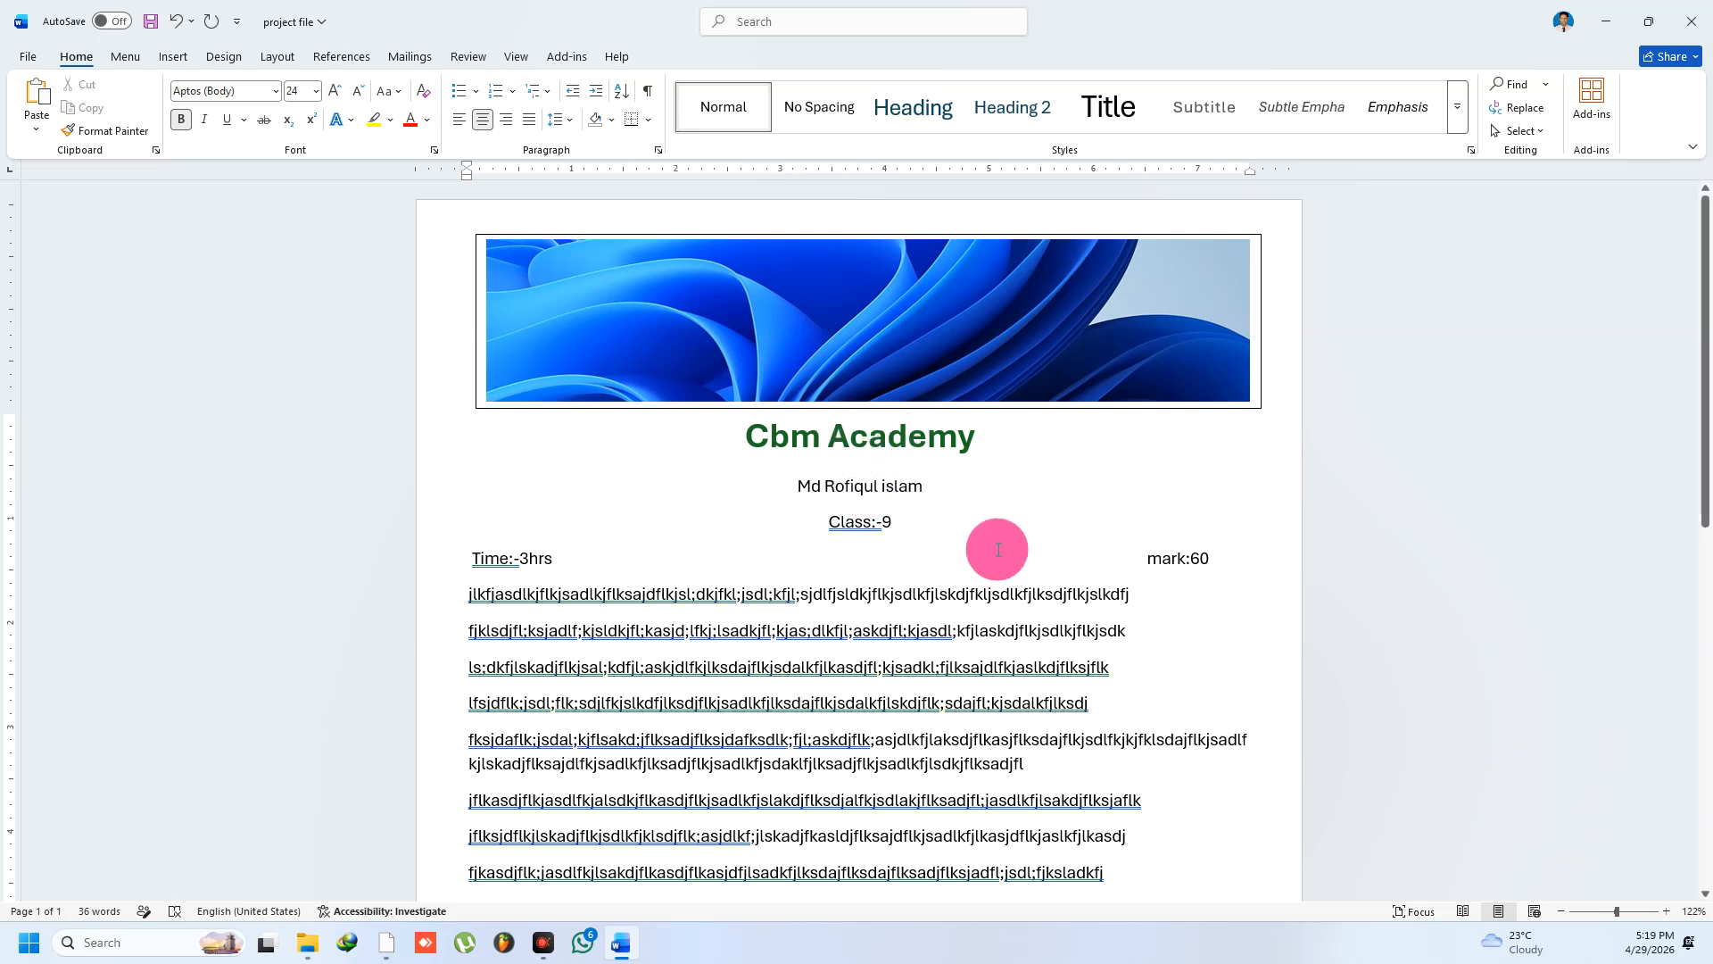
{"action": "left_click", "coordinate": [873, 351]}
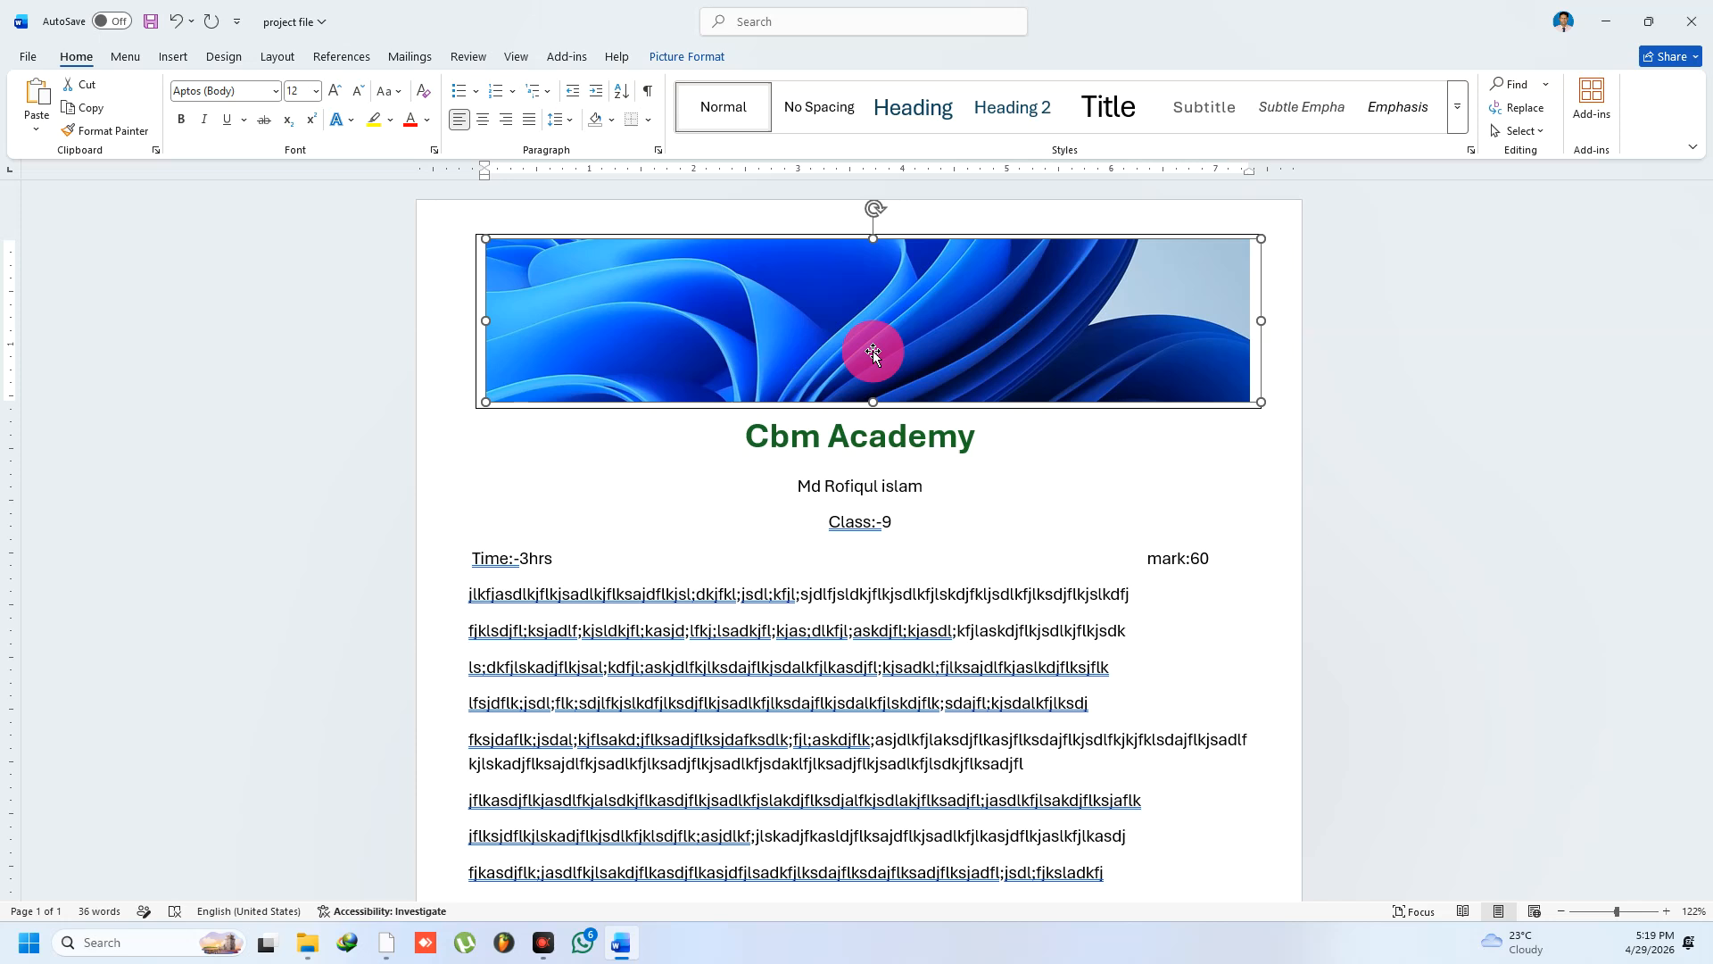
{"action": "left_click", "coordinate": [855, 483]}
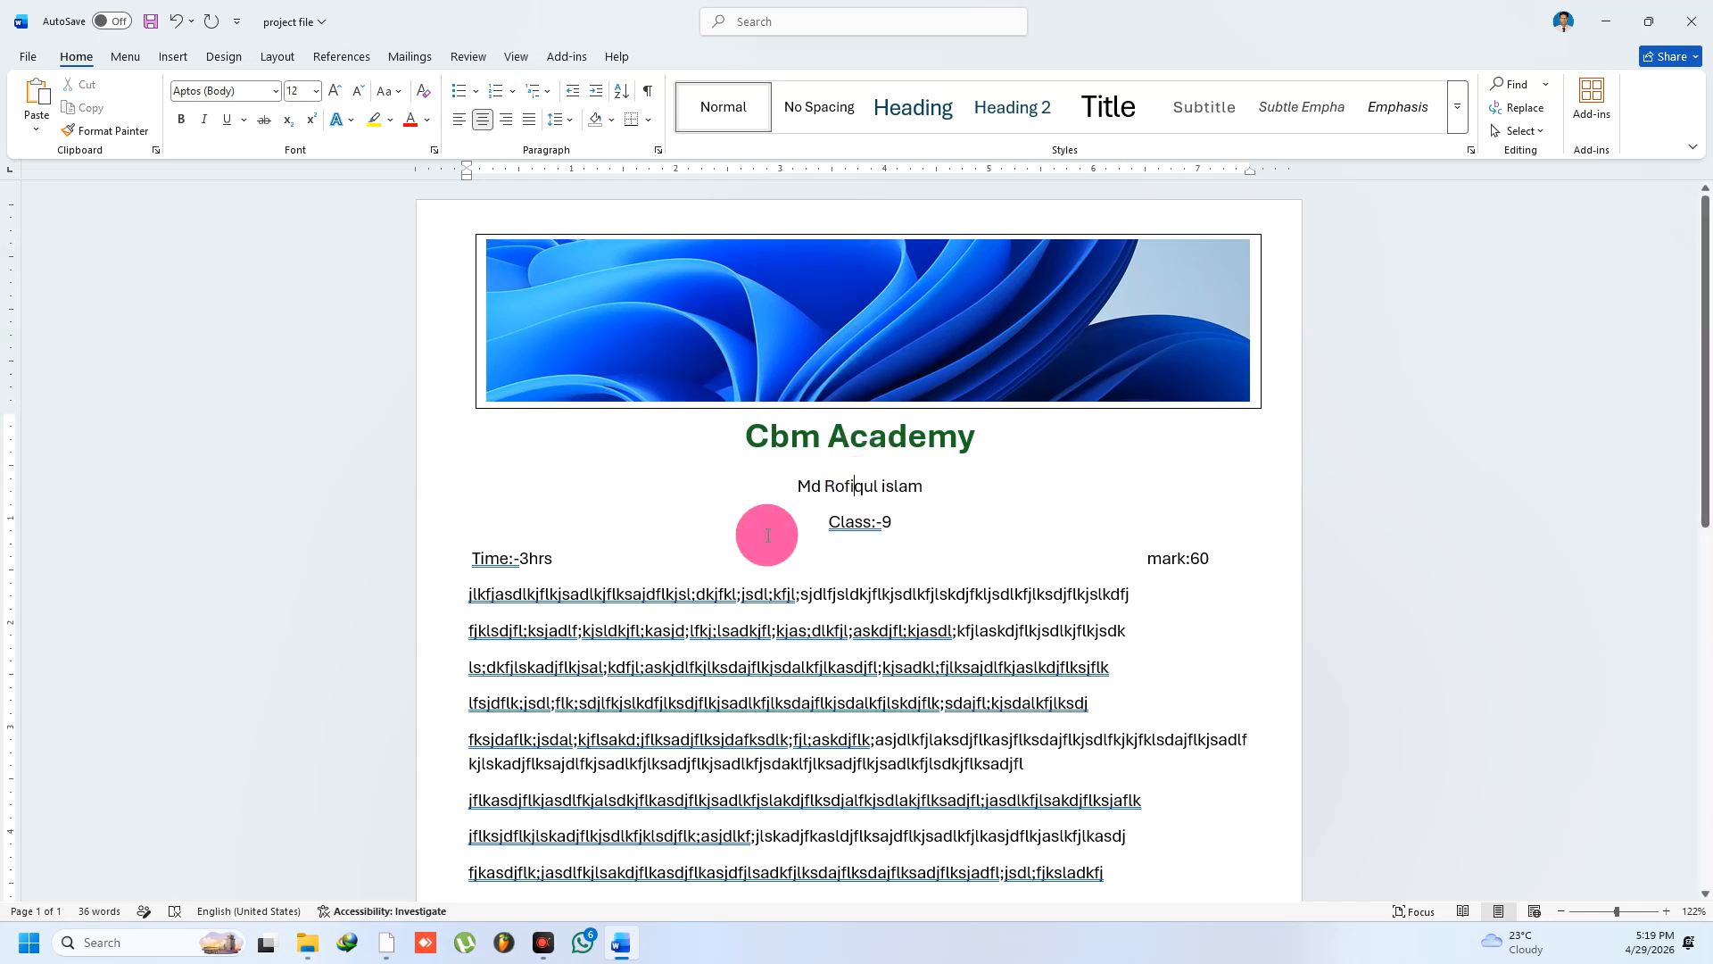